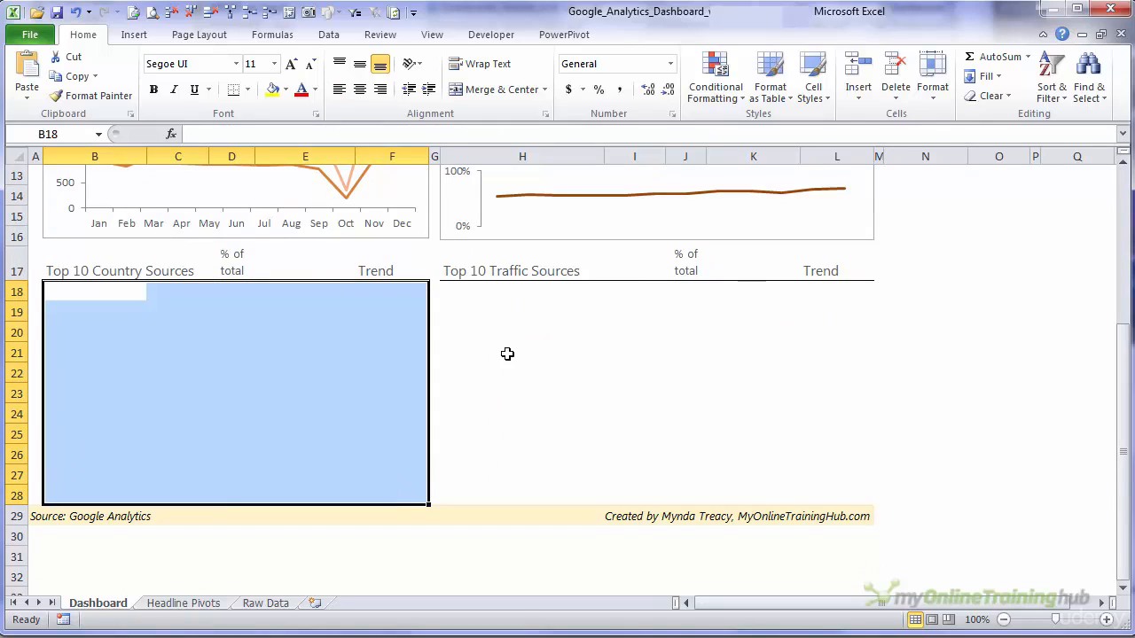
click(89, 275)
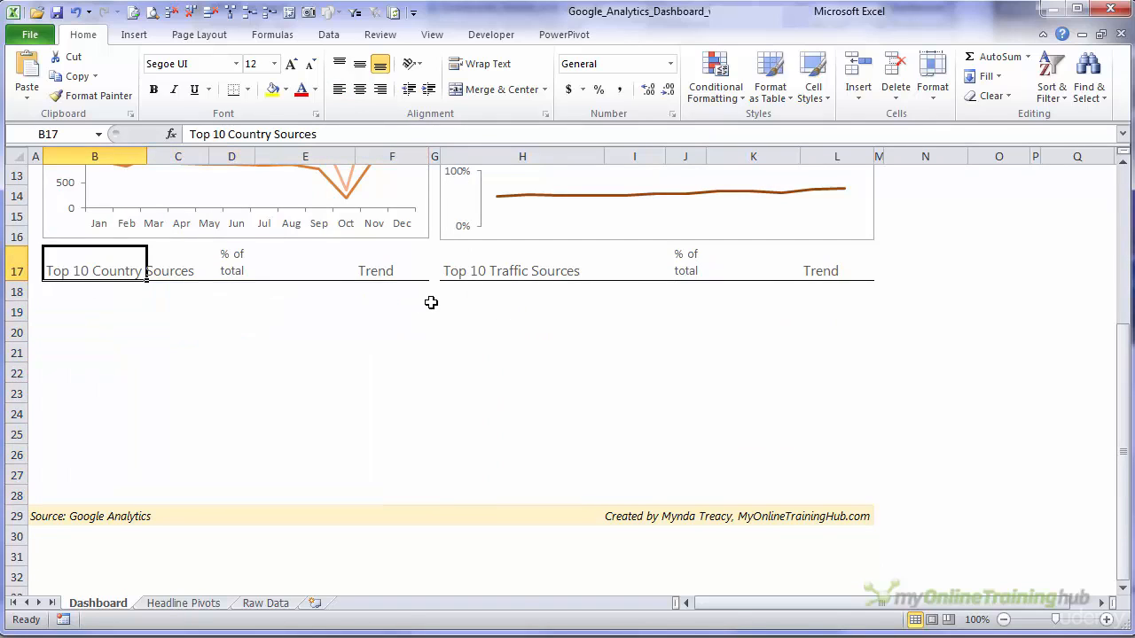
click(467, 277)
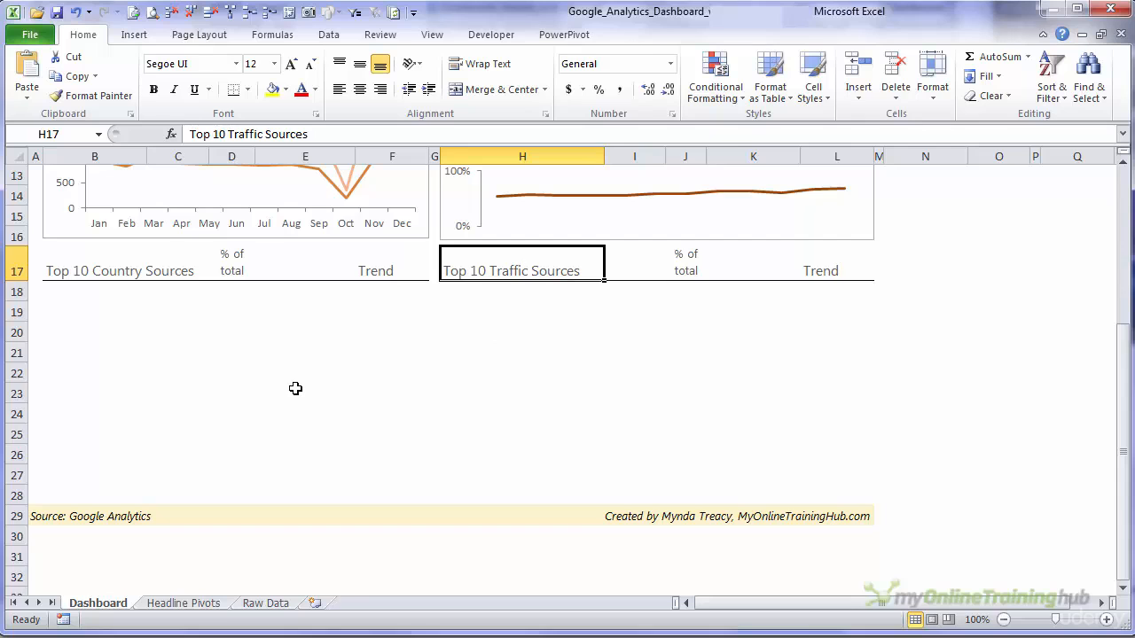
scroll(296, 417, up, 2)
- Create a PivotTable from the table on the Raw Data sheet, placed on a new worksheet
click(246, 608)
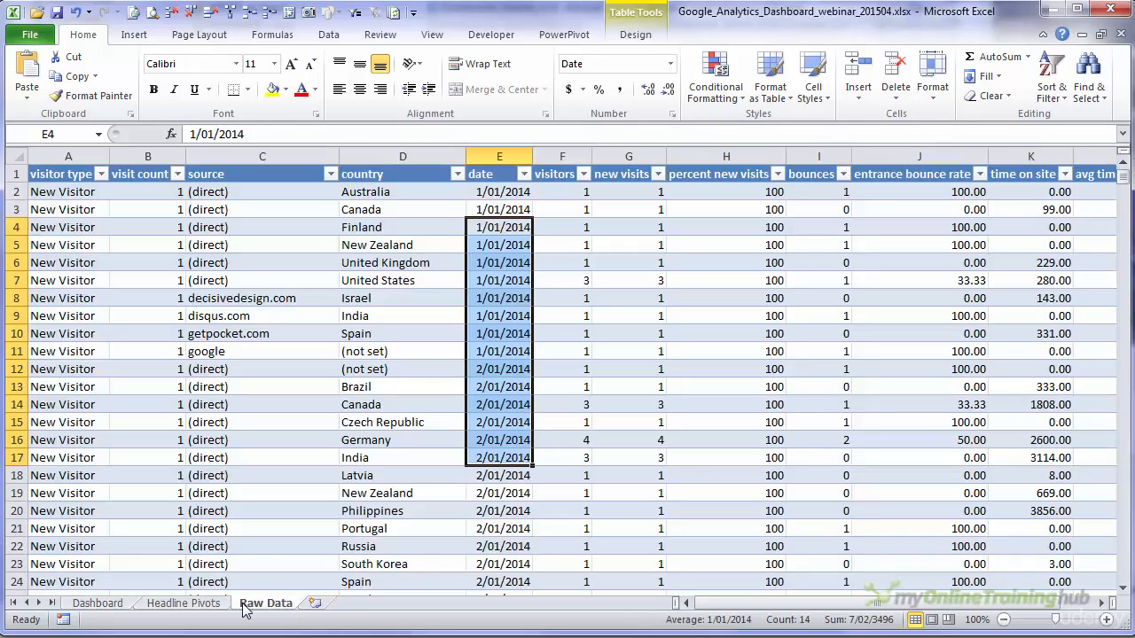
click(182, 335)
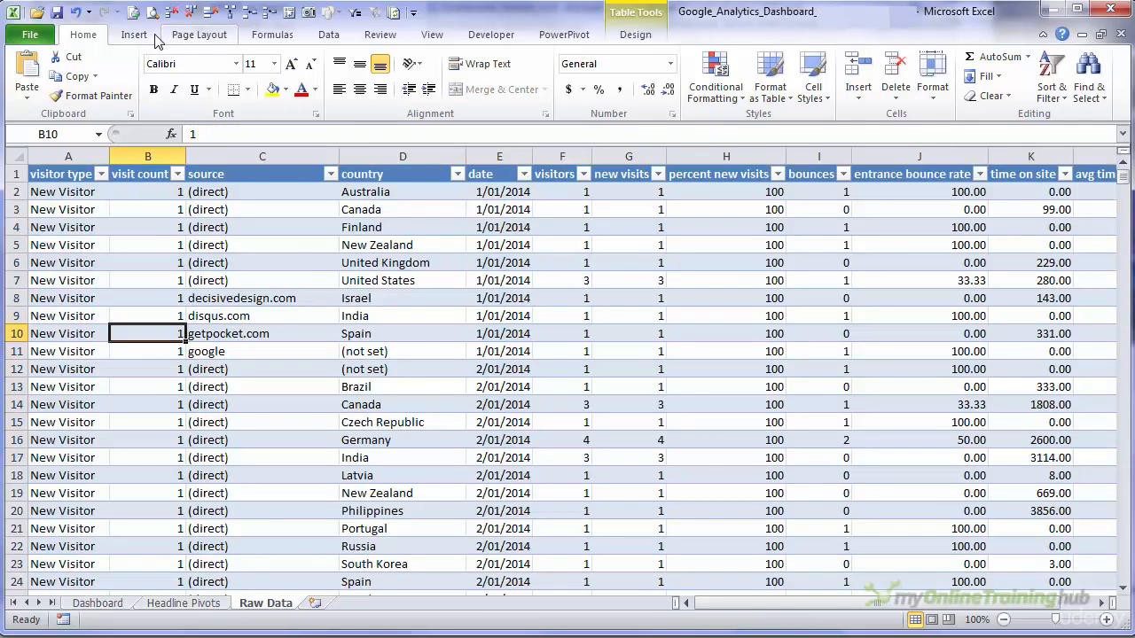
click(134, 34)
click(33, 69)
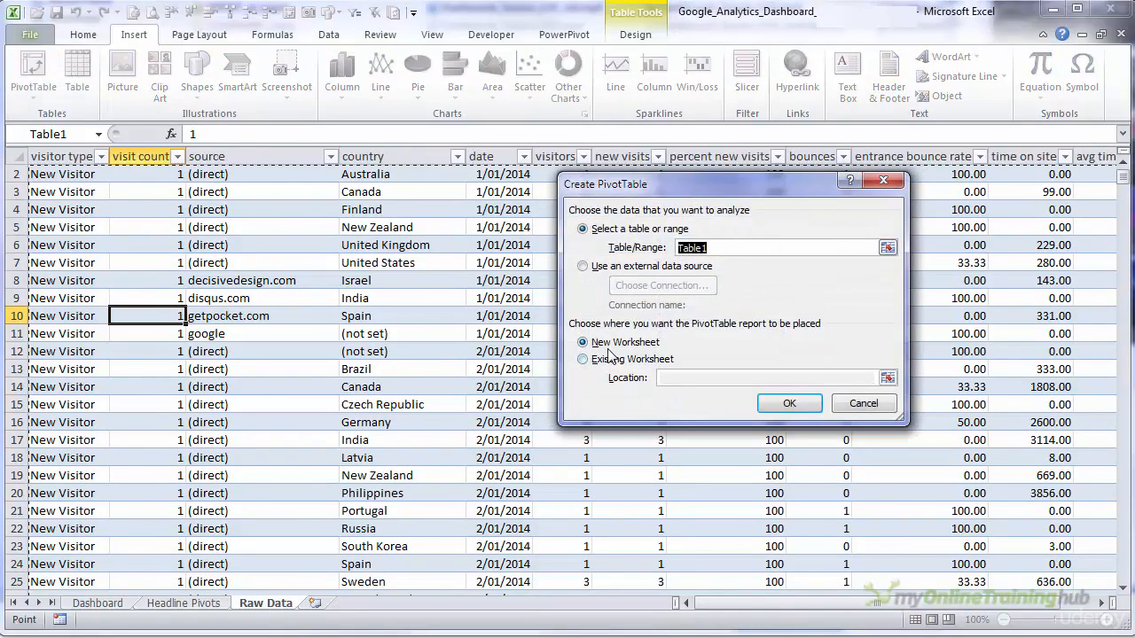
click(786, 404)
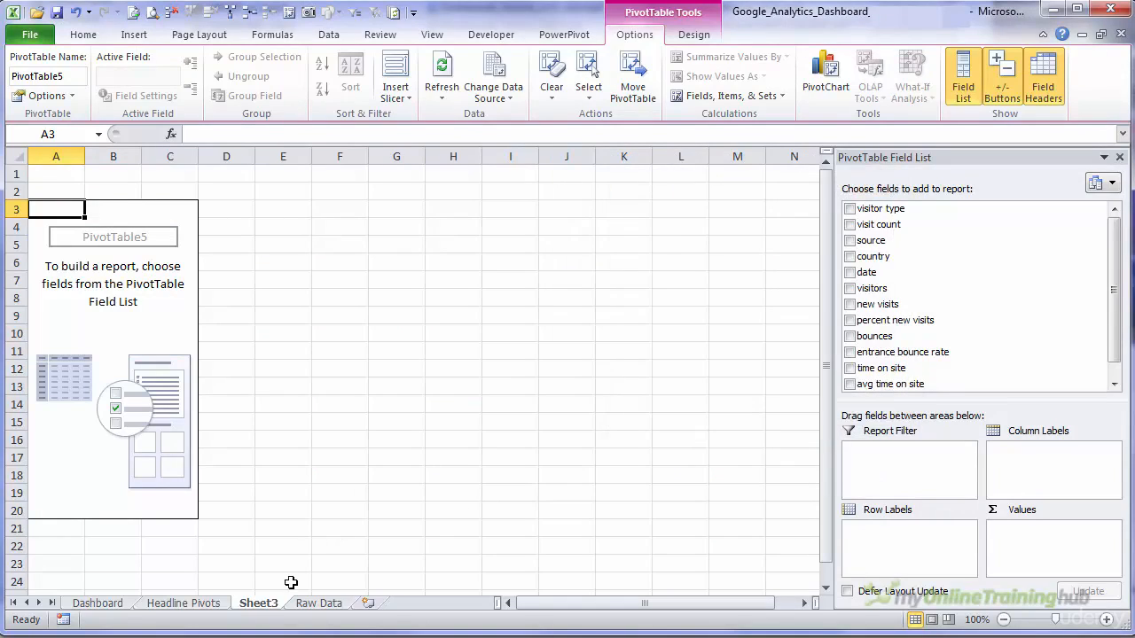
- Rename the new PivotTable worksheet as Country Pivots
double_click(266, 603)
text(Country)
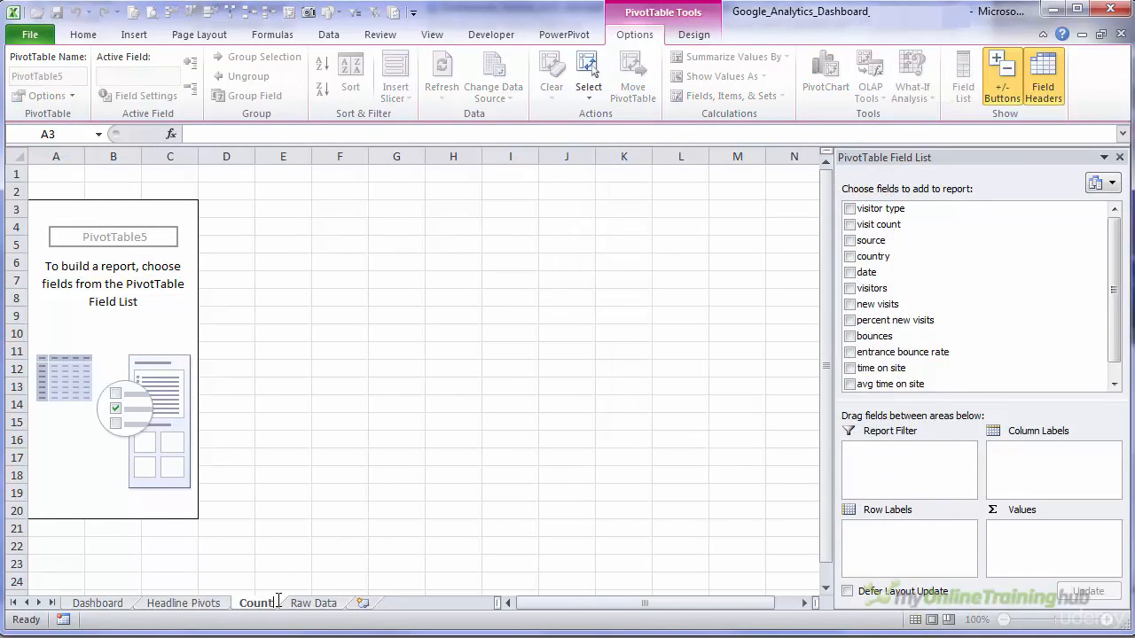
text( Pivots)
key(Return)
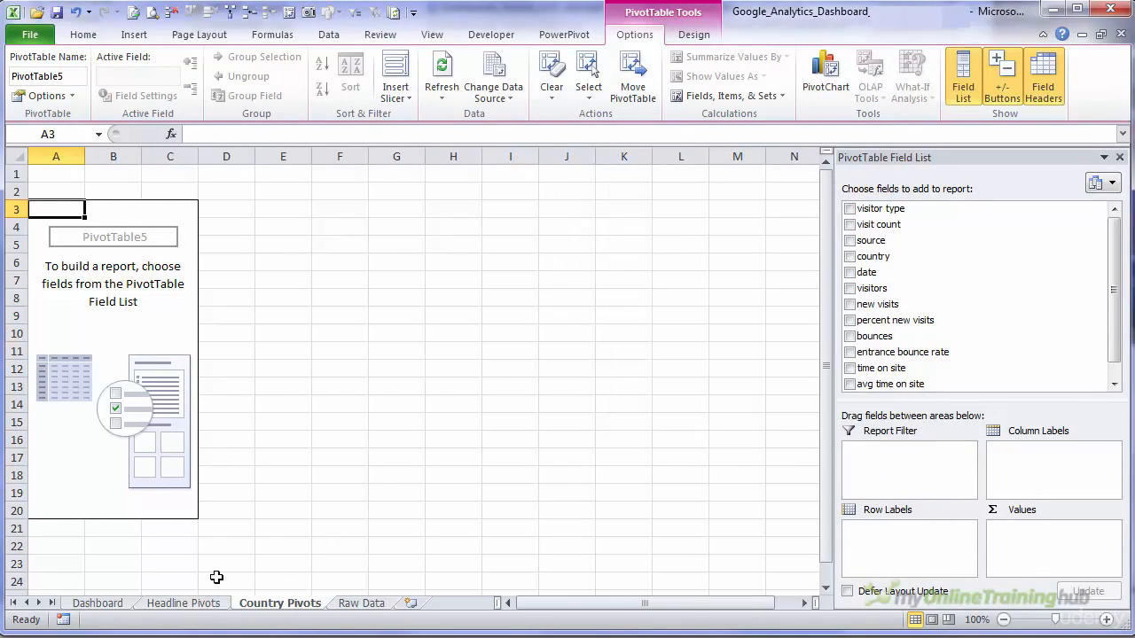
- Enter the title "Top 10 Country Sources" in cell A2 above the PivotTable
key(Up)
text(Top)
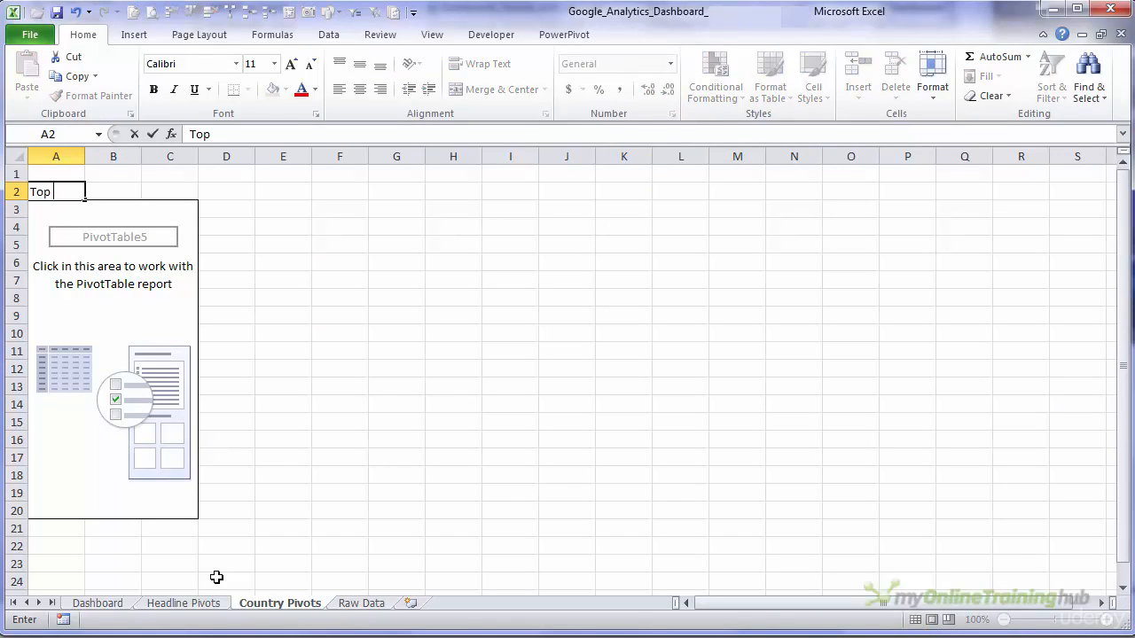
text( 10 Count)
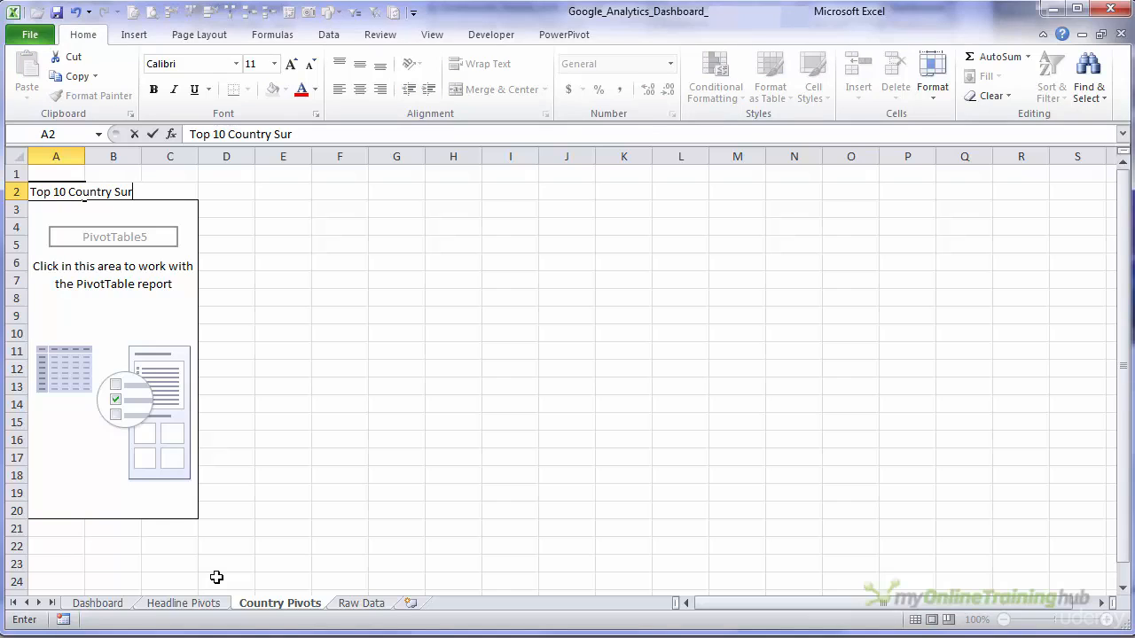
text(ry Sources)
key(Return)
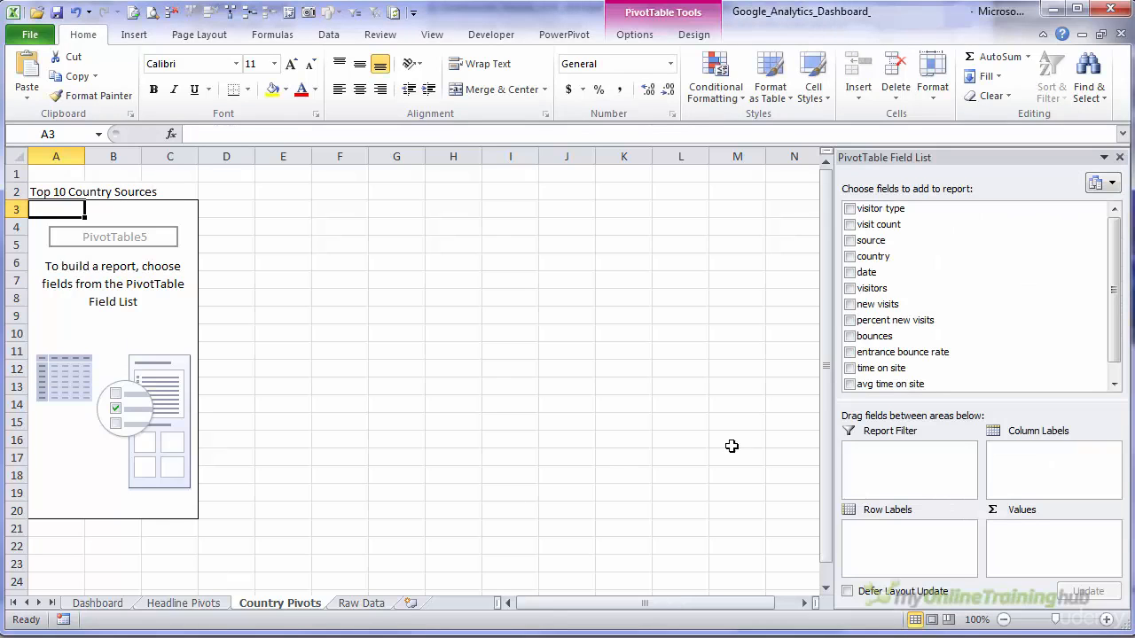
- Add country as the PivotTable's row labels and add the visitors field twice as summed values
click(849, 257)
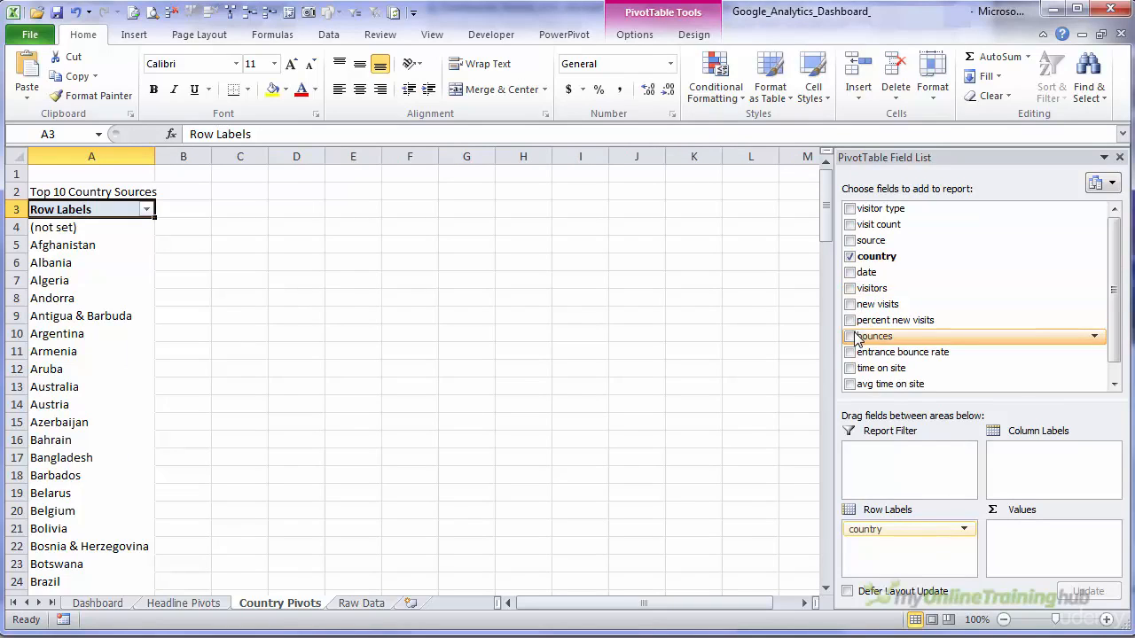
click(850, 288)
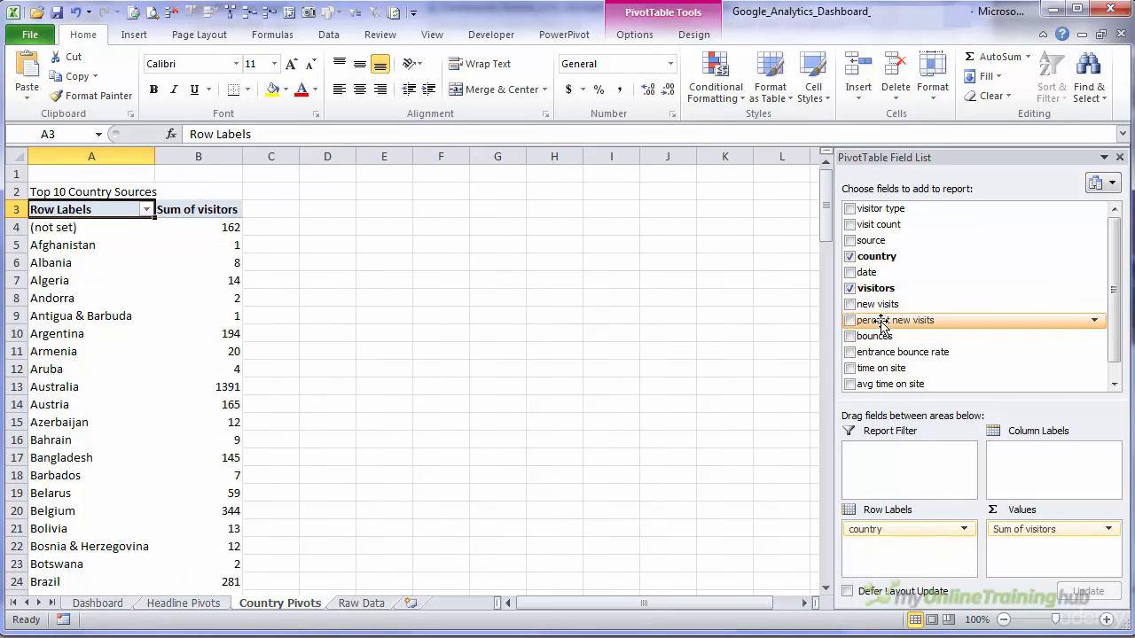
drag(873, 288, 1046, 544)
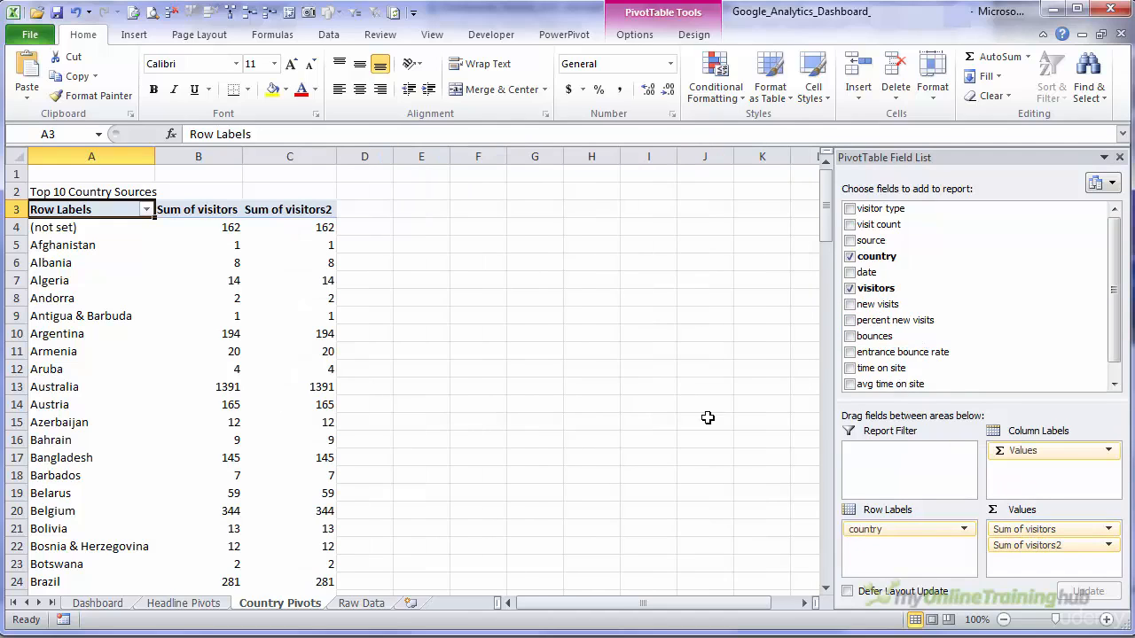
- Show the second visitors column of the PivotTable as % of Grand Total
click(306, 247)
right_click(283, 247)
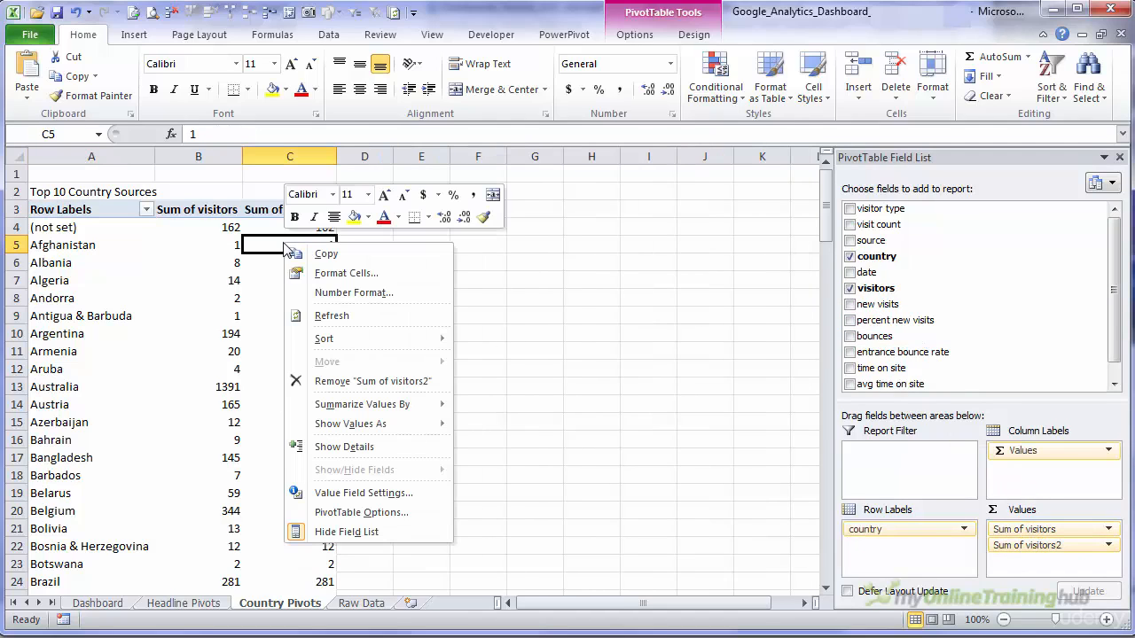
mouse_move(381, 424)
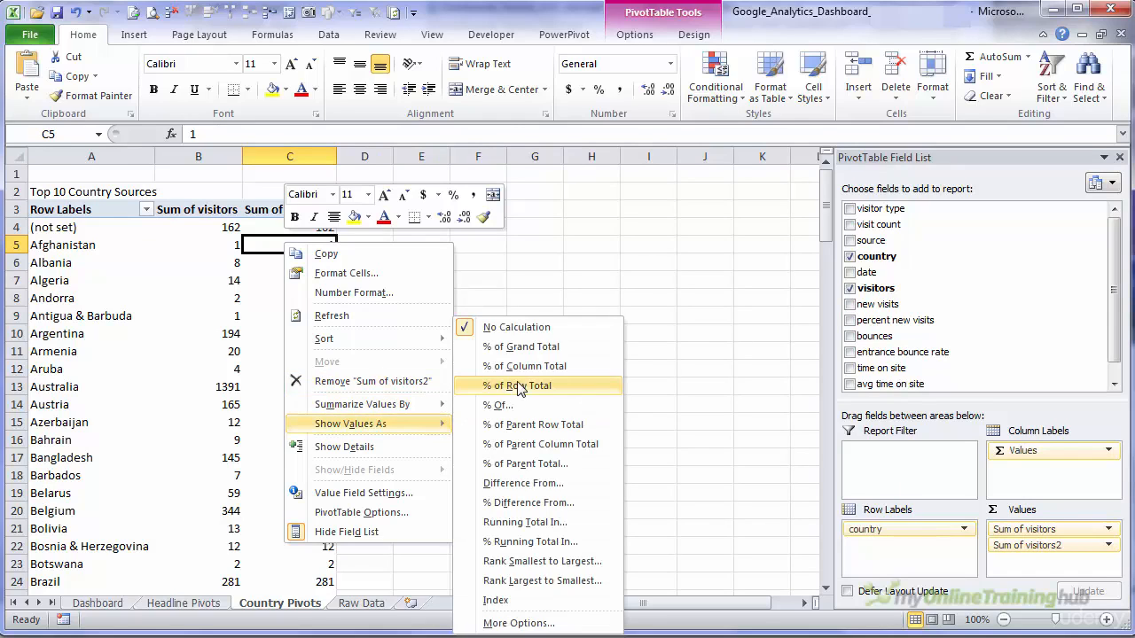
click(547, 349)
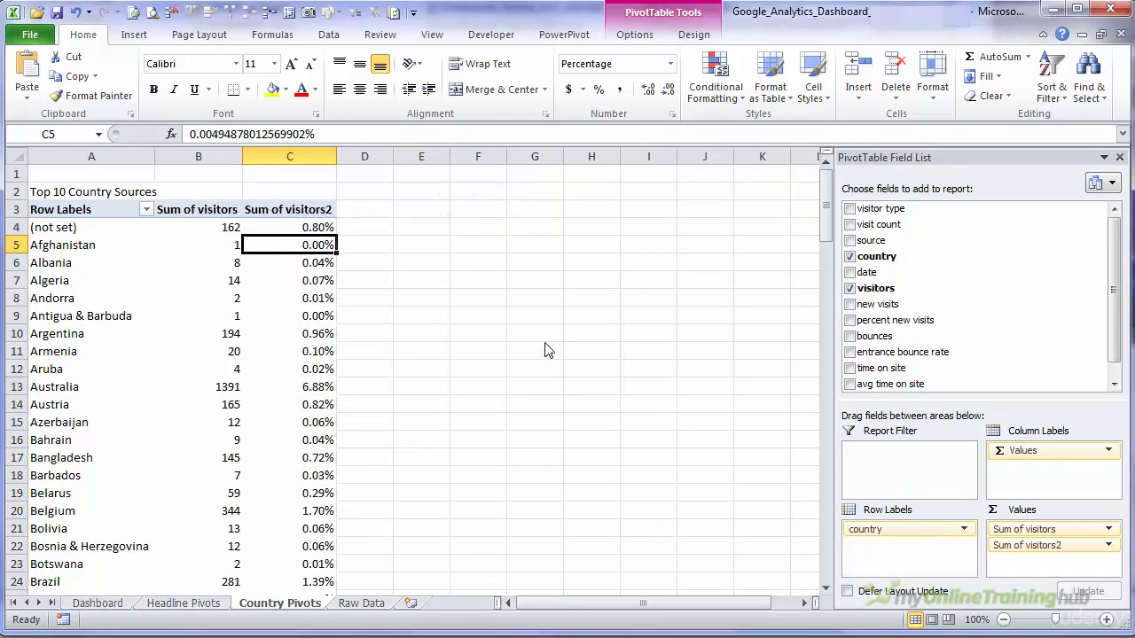
- Sort the PivotTable countries by Sum of visitors from largest to smallest
click(231, 227)
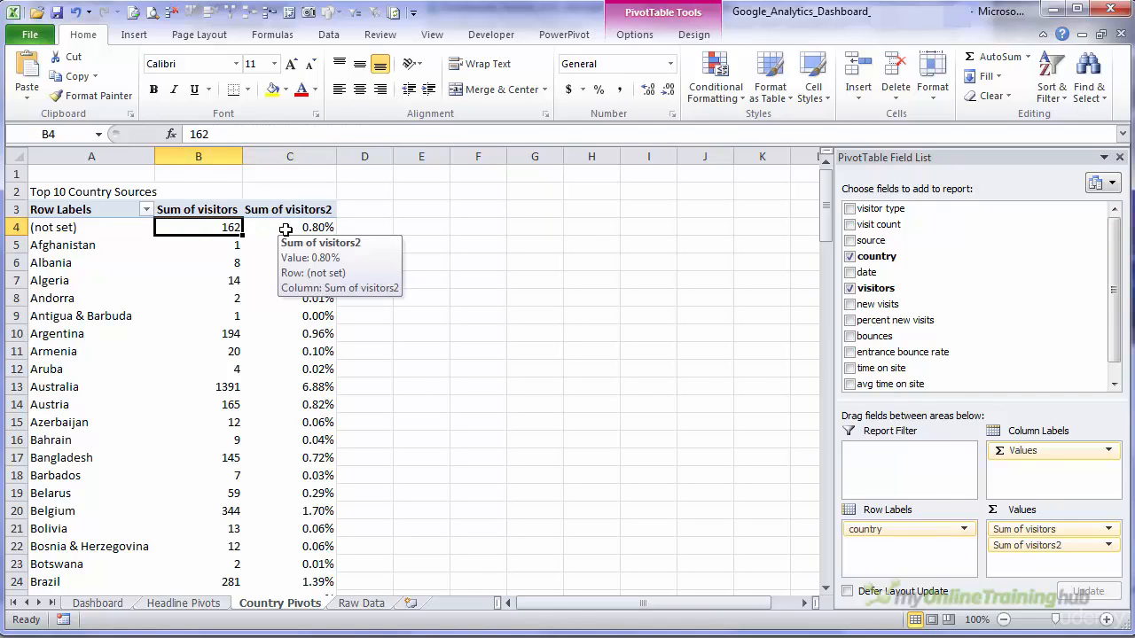
right_click(196, 224)
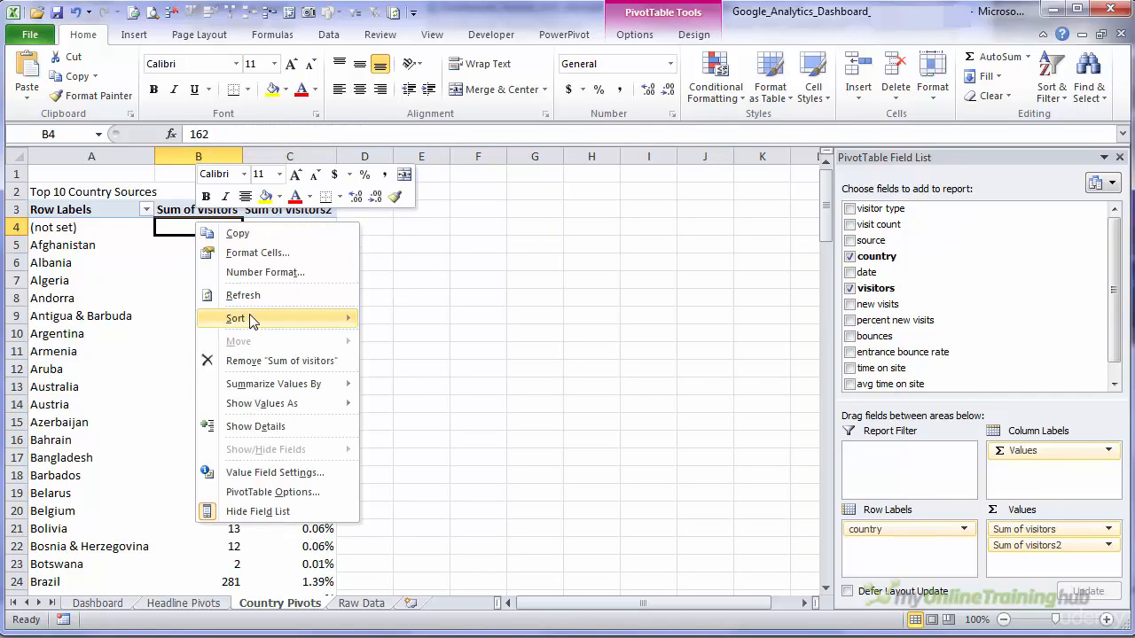
mouse_move(266, 317)
click(475, 339)
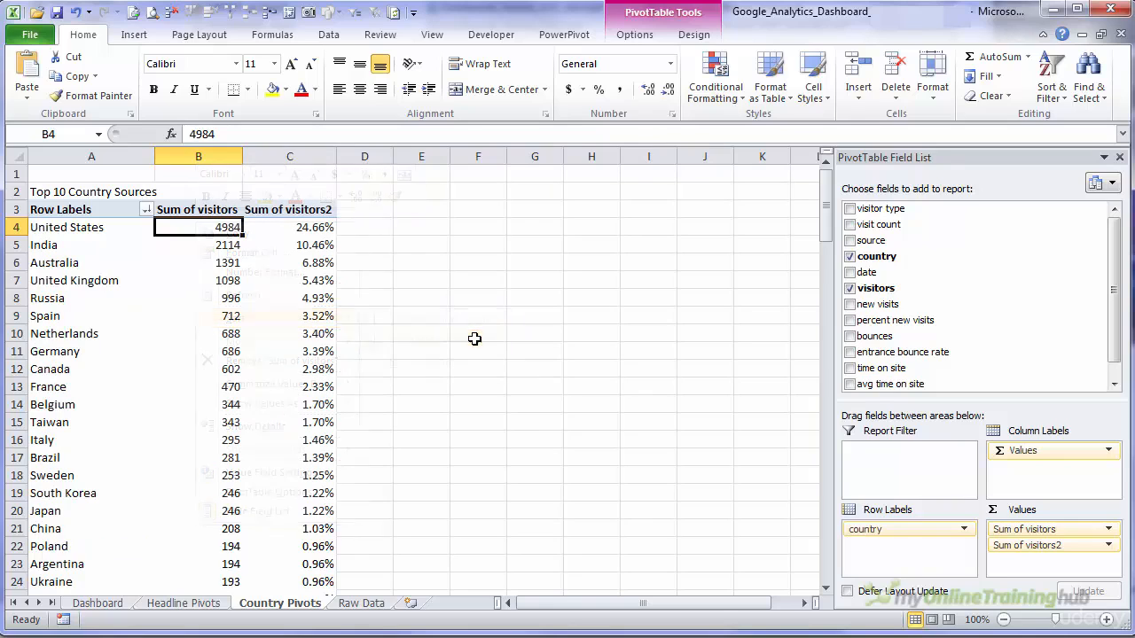
drag(96, 234, 88, 419)
click(96, 234)
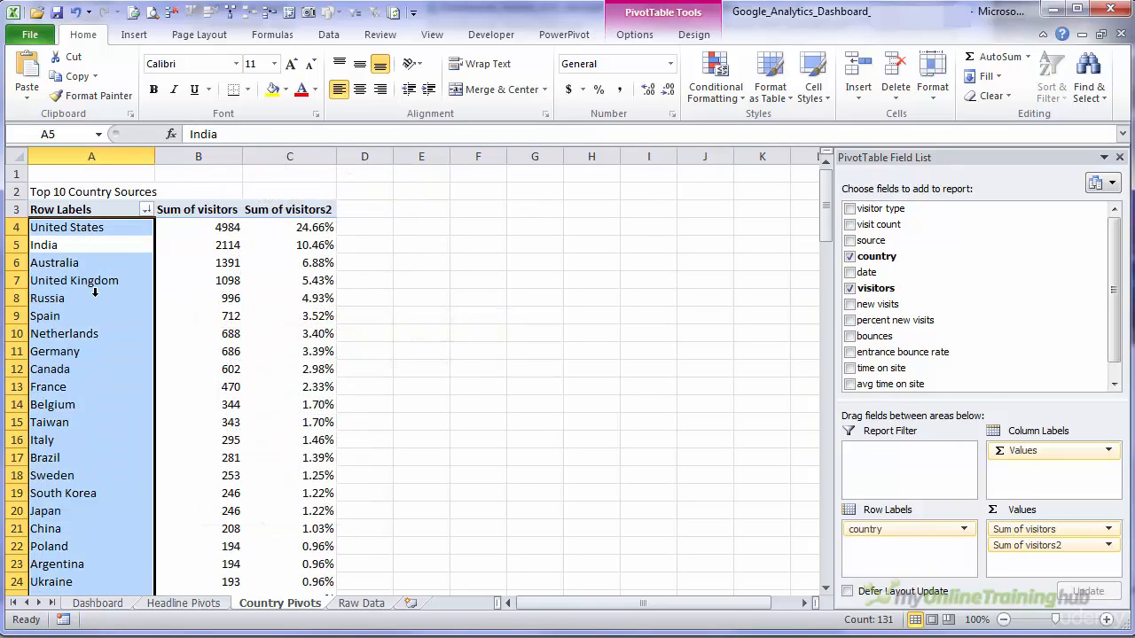
click(109, 231)
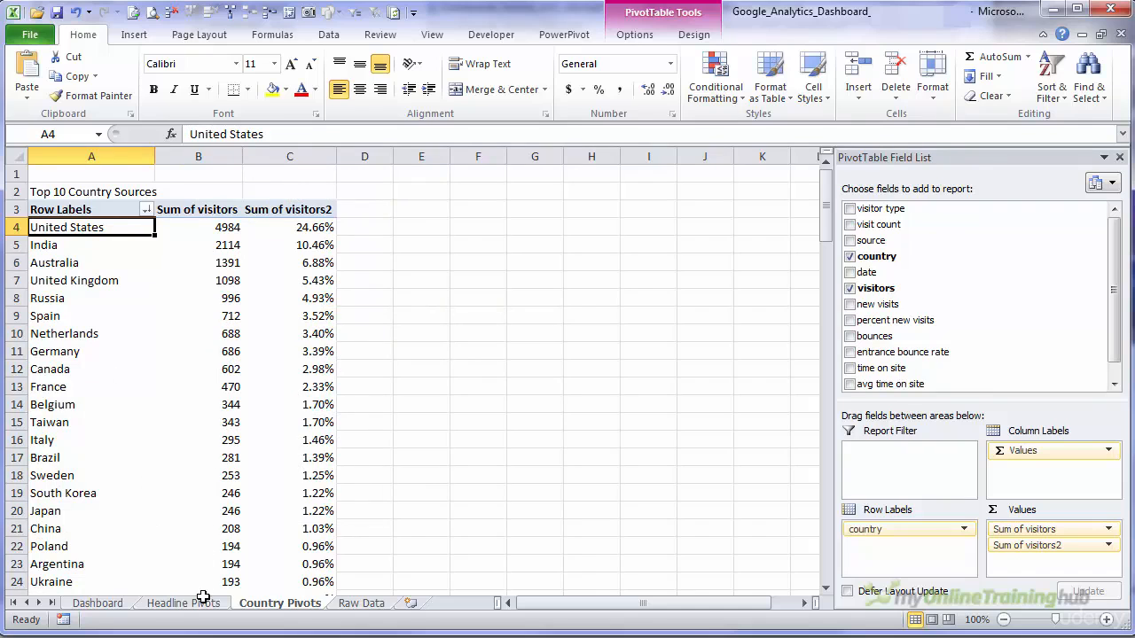
- Link cell B18 on the Dashboard sheet to the first country with the formula ='Country Pivots'!A4
click(99, 604)
click(91, 414)
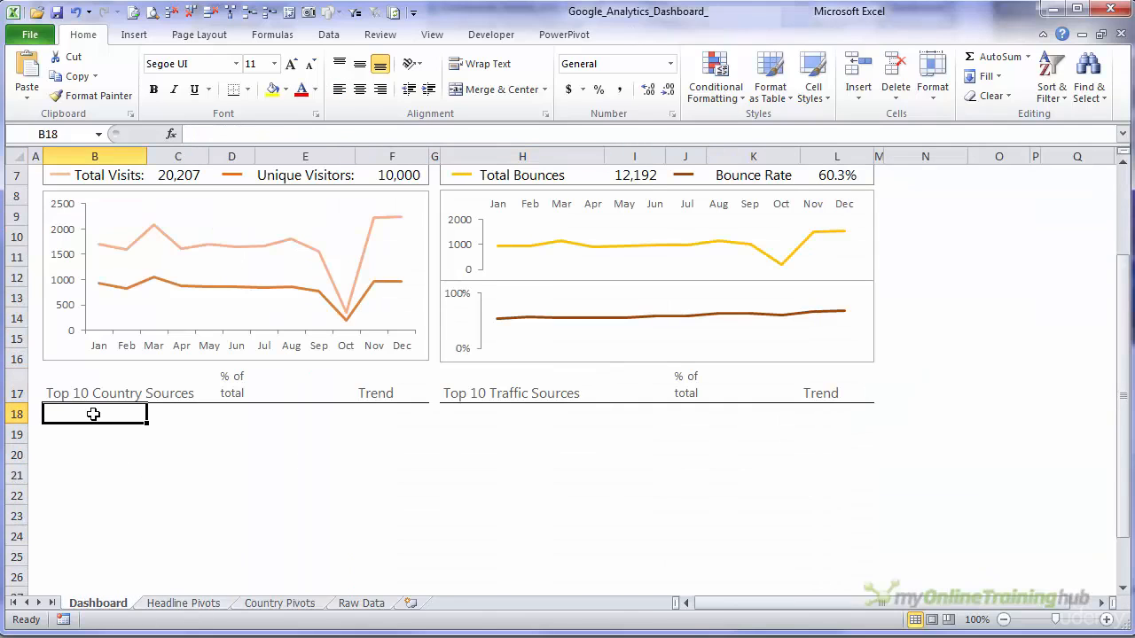
text(=)
key(ctrl+Page_Down)
key(ctrl+Page_Down)
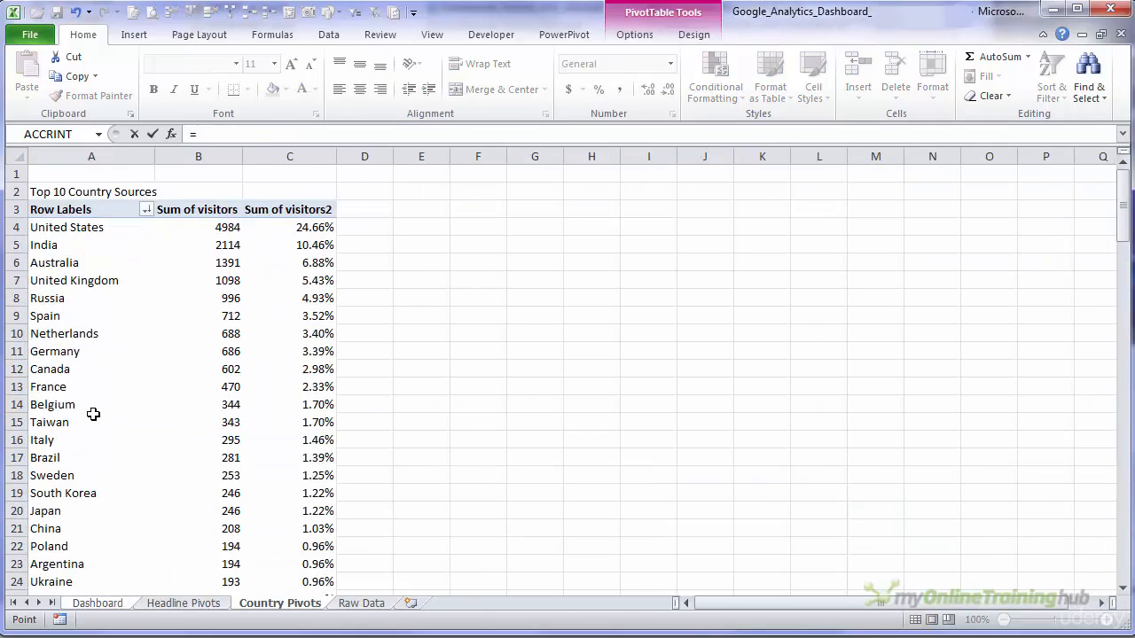
click(68, 229)
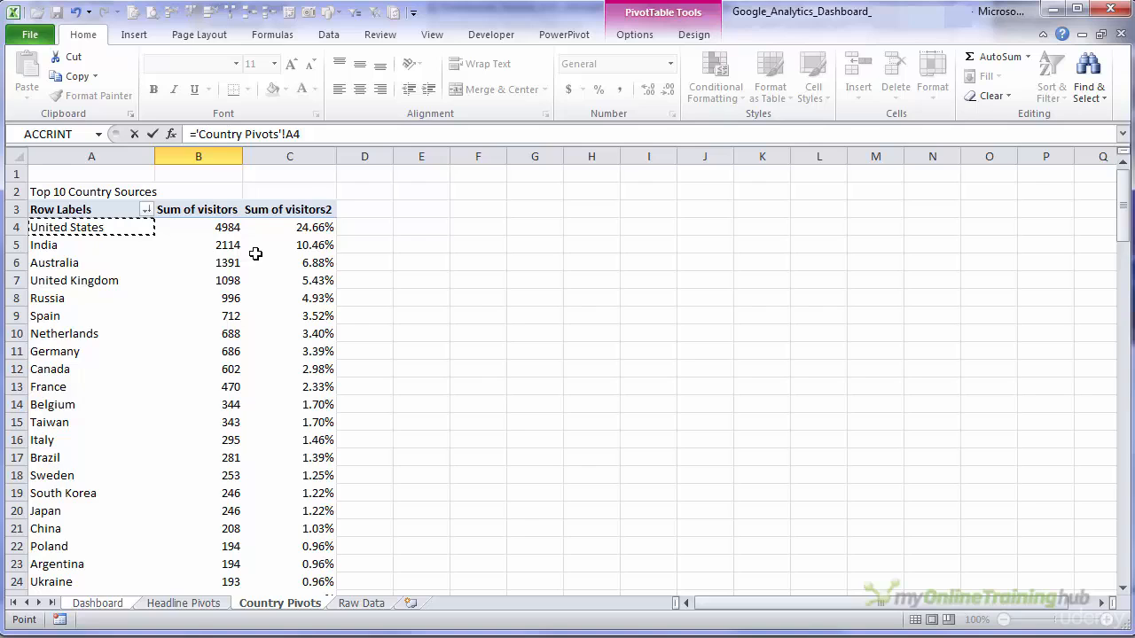
key(Return)
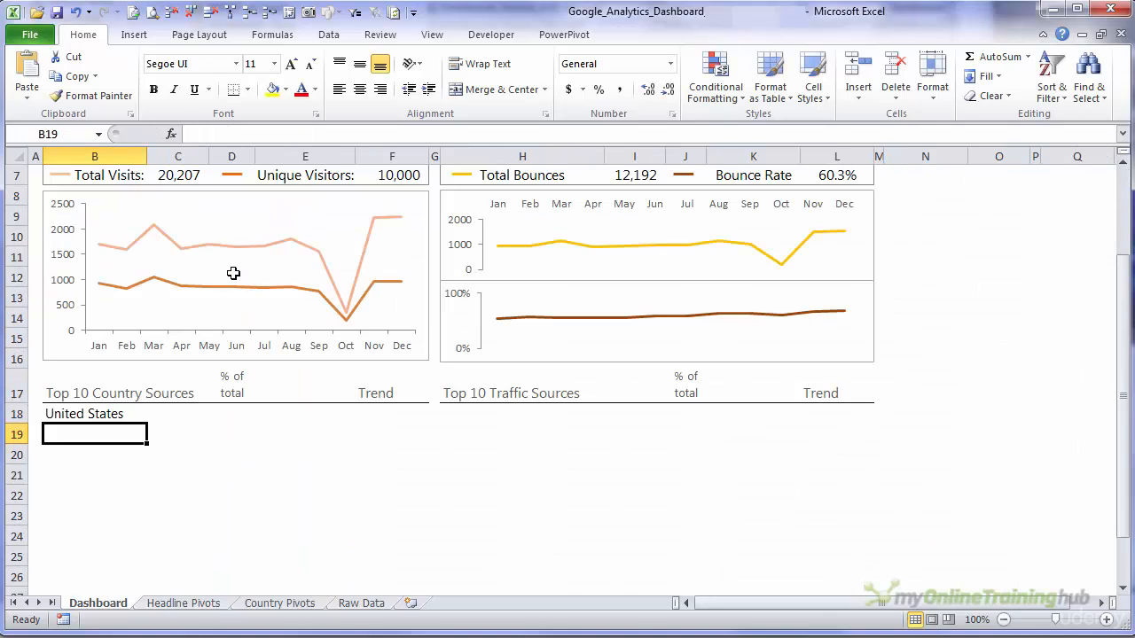
- Copy the country link formula from B18 into B19:B27 to fill the top 10 country list
key(Up)
scroll(233, 273, down, 1)
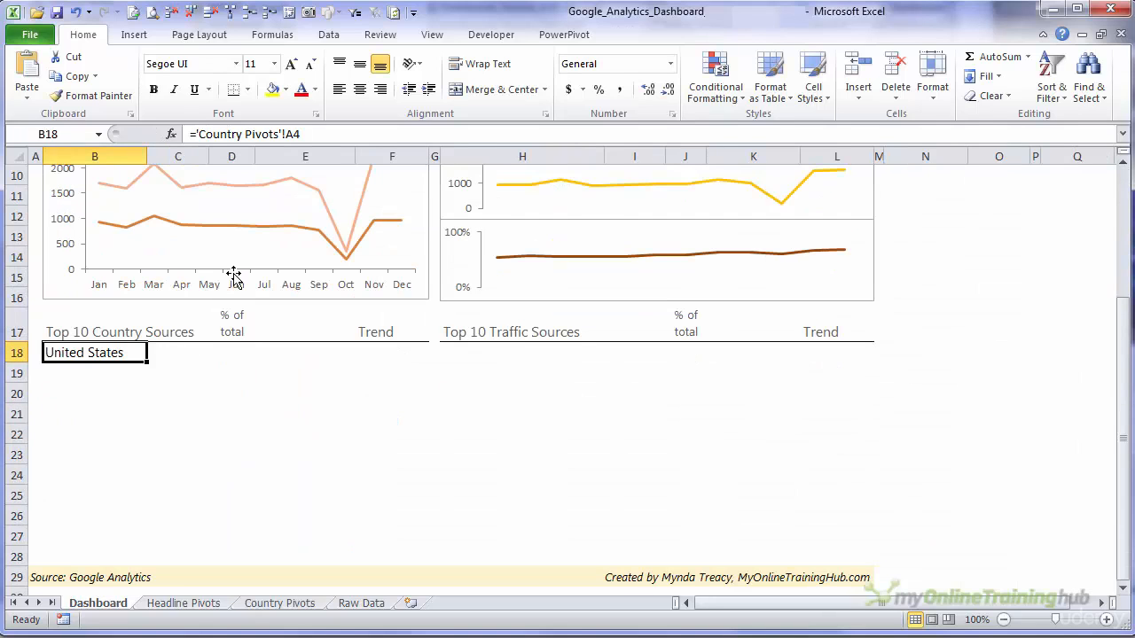
key(ctrl+c)
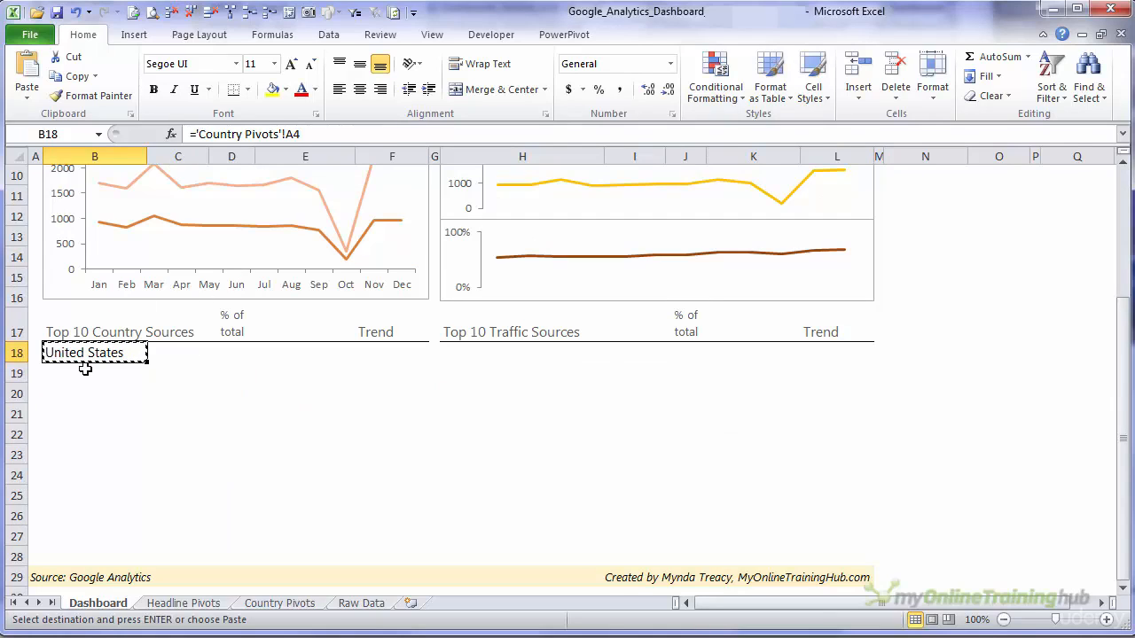
click(83, 371)
mouse_move(84, 370)
mouse_down()
mouse_move(80, 418)
mouse_move(79, 370)
mouse_up()
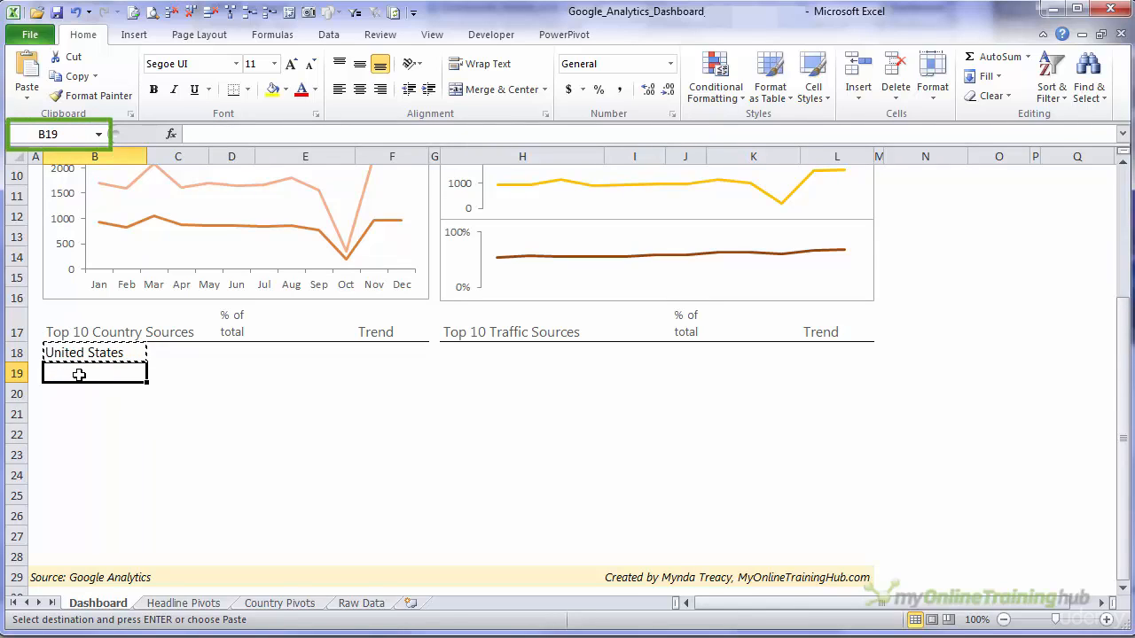
drag(79, 371, 80, 395)
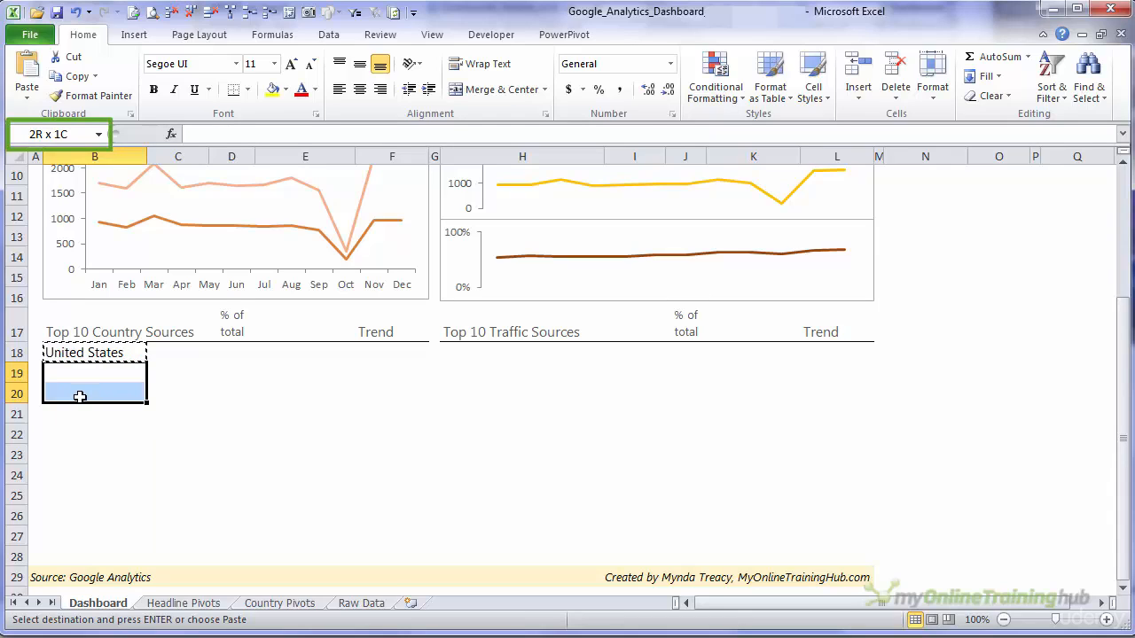
drag(80, 397, 73, 527)
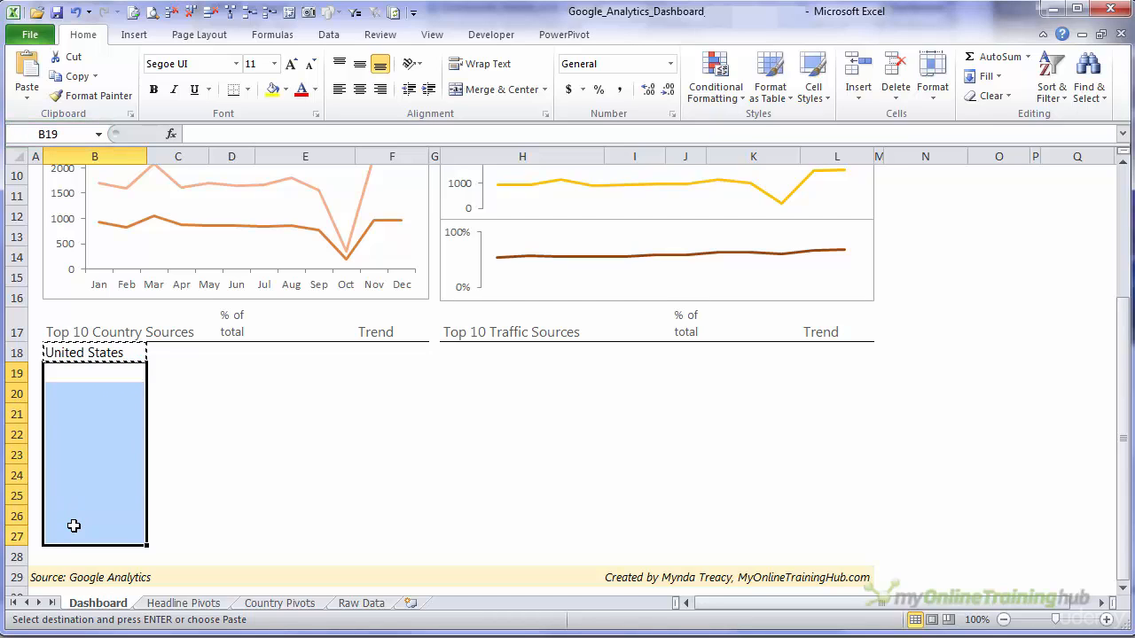
key(ctrl+v)
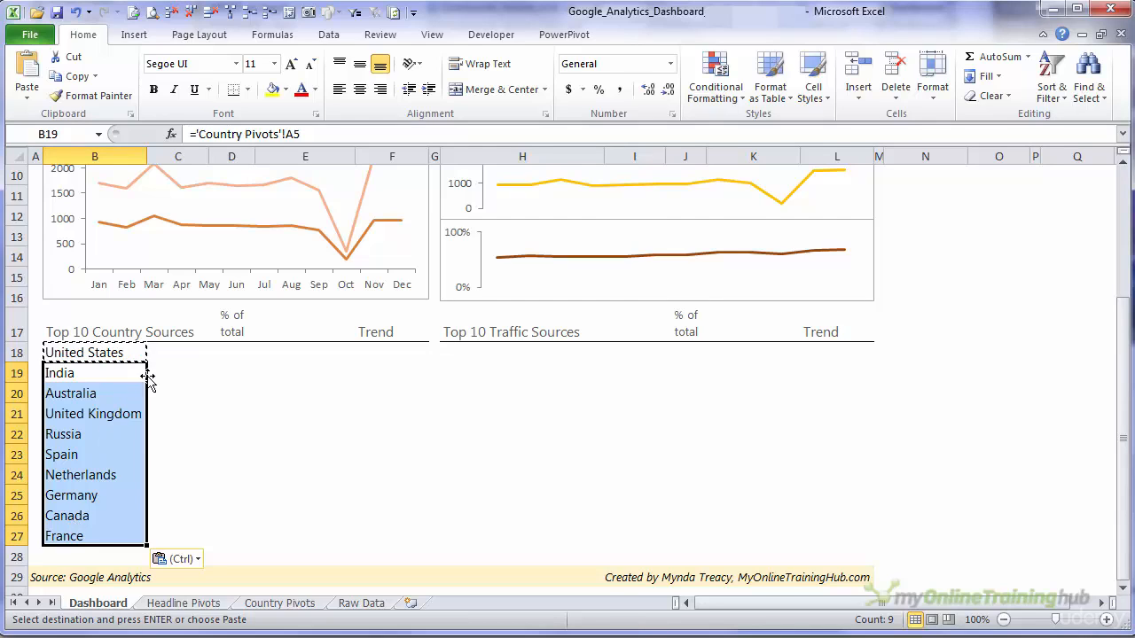
- Link cell C18 on the Dashboard sheet to the United States Sum of visitors value in the Country Pivots PivotTable with GETPIVOTDATA
click(172, 363)
click(172, 352)
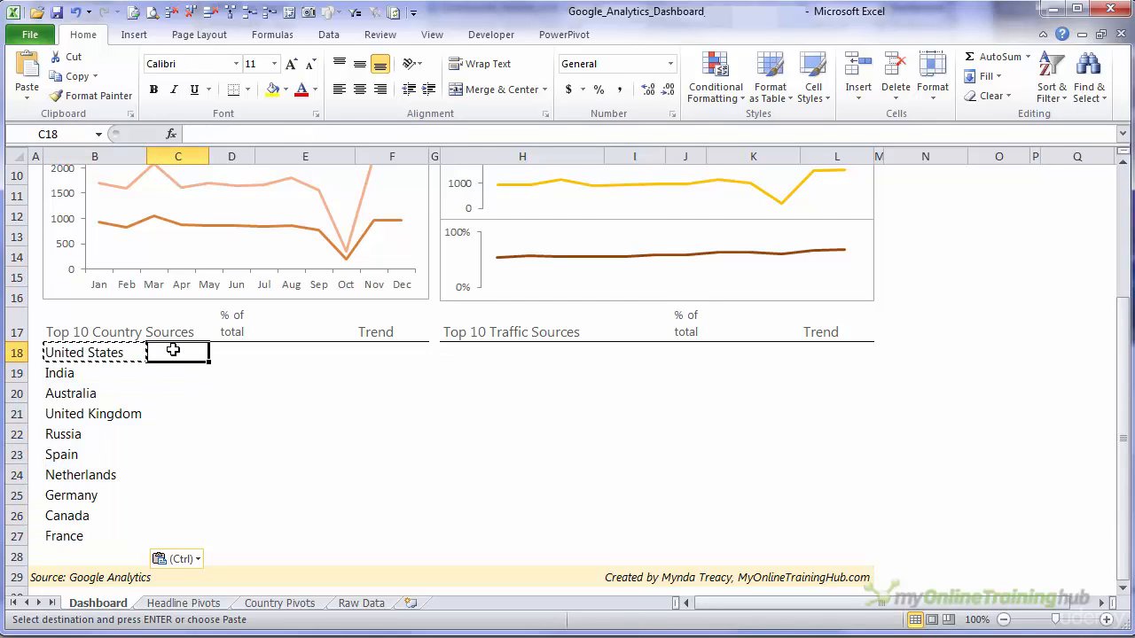
text(=)
key(ctrl+Page_Down)
key(ctrl+Page_Down)
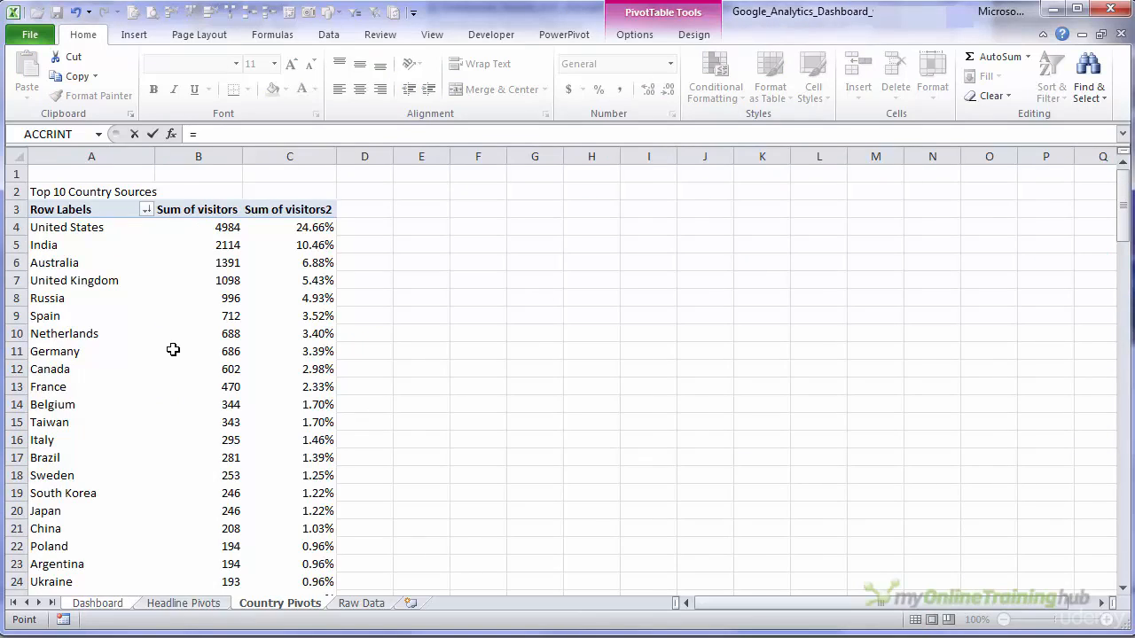
click(188, 230)
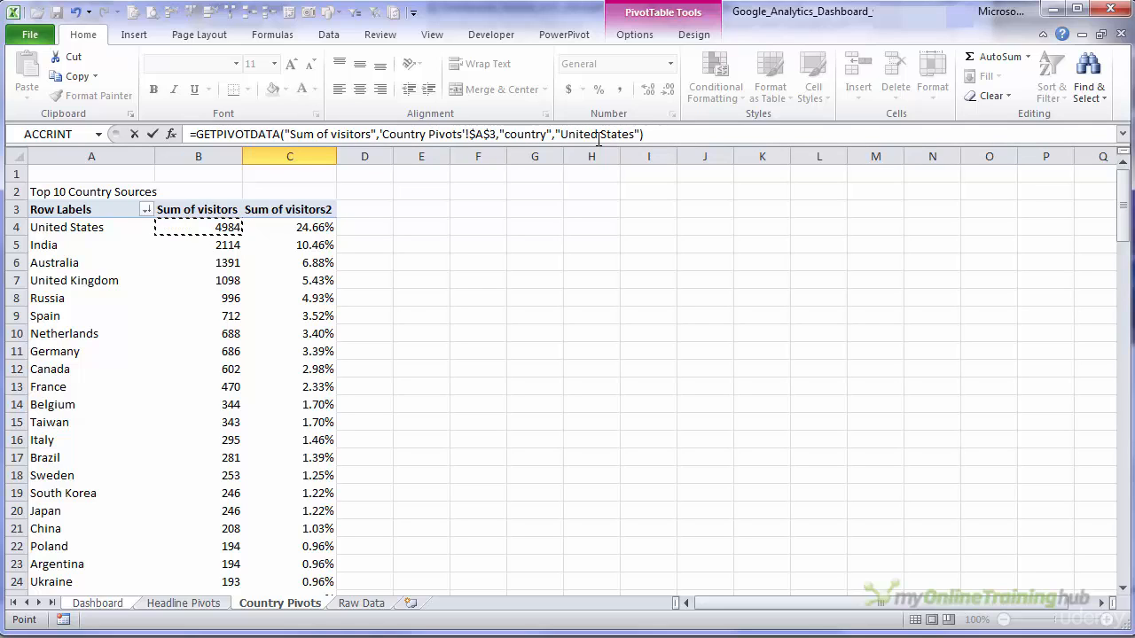
key(Return)
- Copy the United States visitors formula from C18 into C19:C27 and inspect the copied formula in C19
click(182, 353)
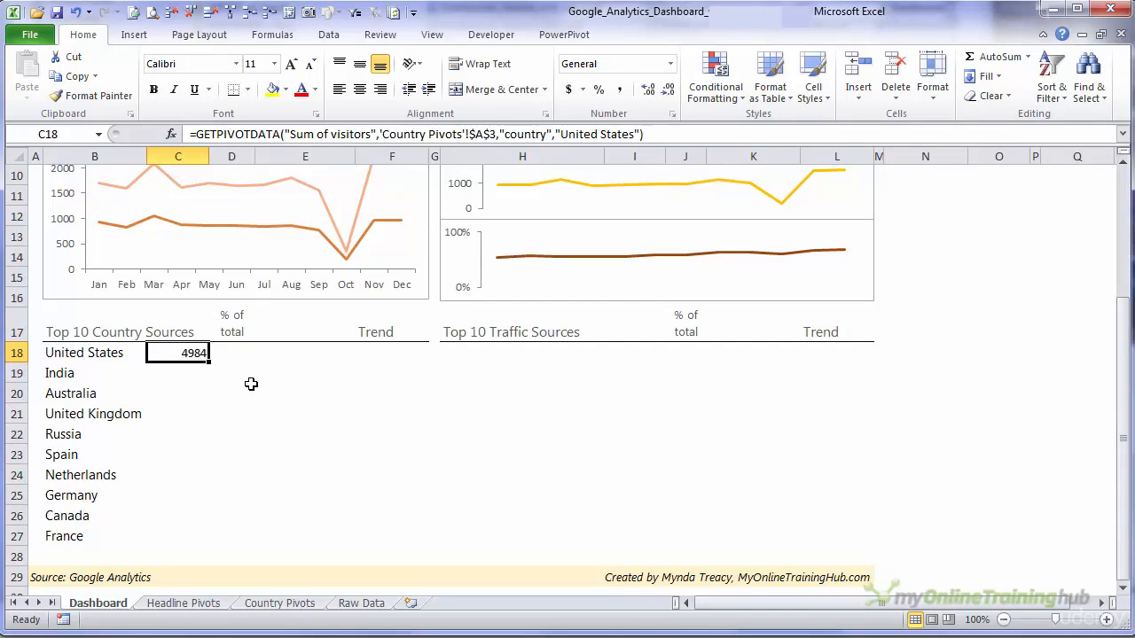
key(ctrl+c)
key(Down)
key(shift+Down)
key(shift+Down)
key(shift+Down)
key(shift+Down)
key(shift+Down)
key(shift+Down)
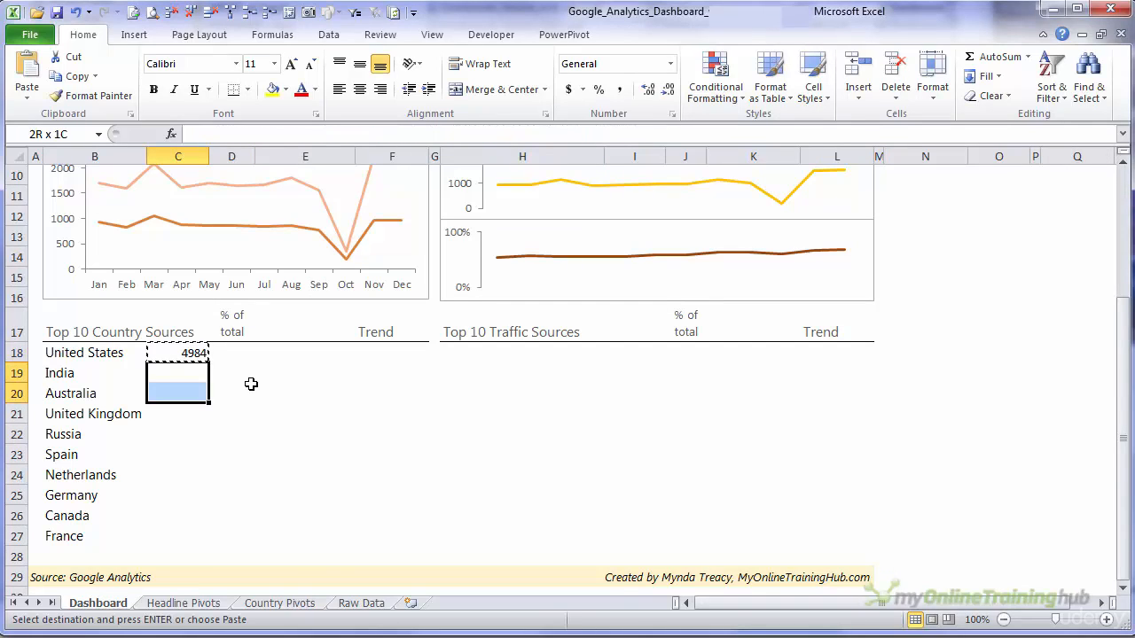
key(shift+Down)
key(shift+Down)
key(Return)
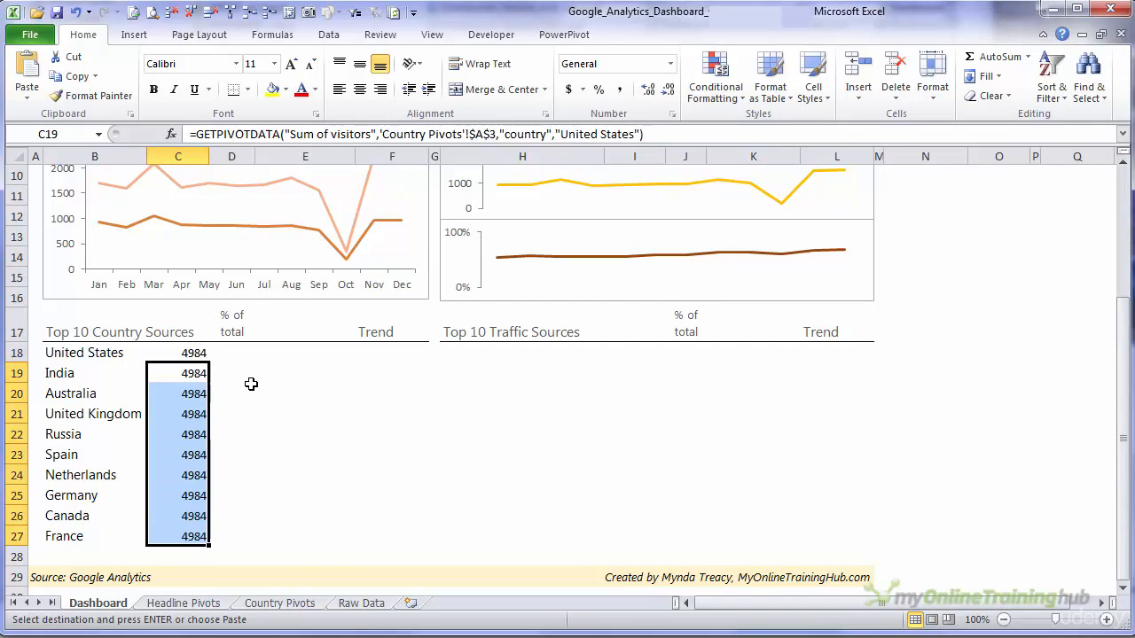
click(195, 375)
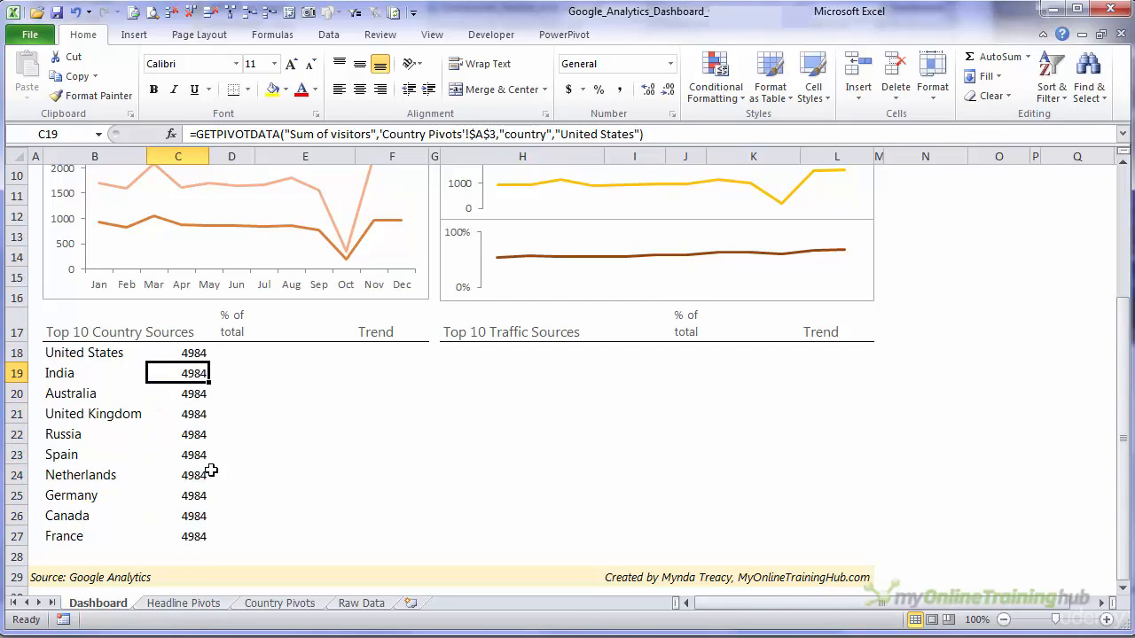
- Replace the fixed "United States" item in the C18 GETPIVOTDATA formula with a reference to B18
click(161, 389)
click(173, 354)
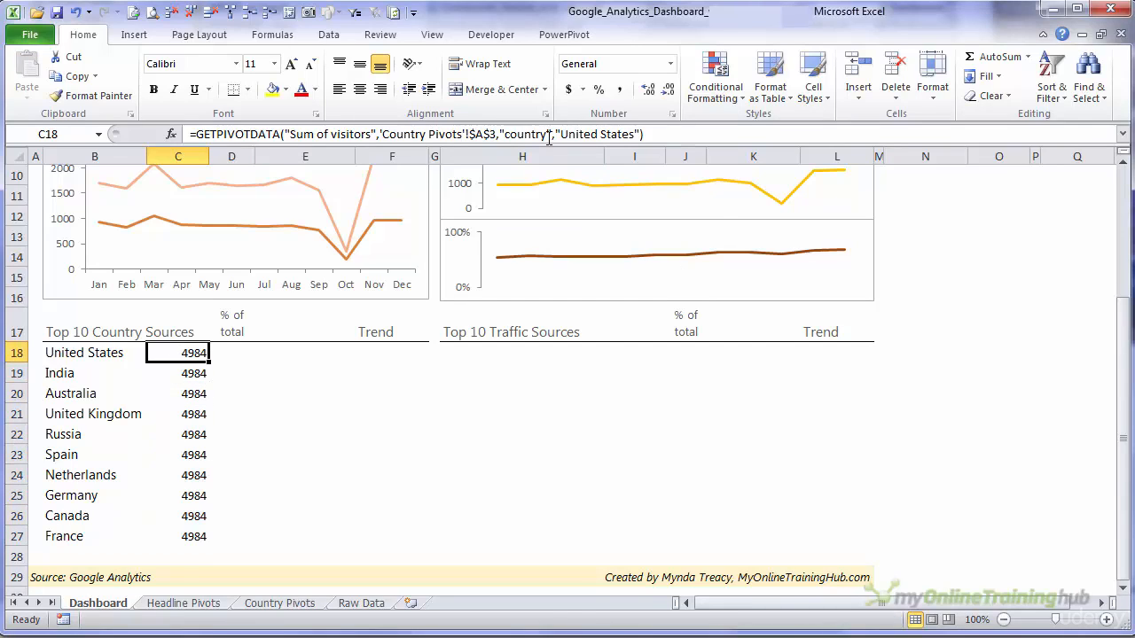
drag(556, 134, 640, 133)
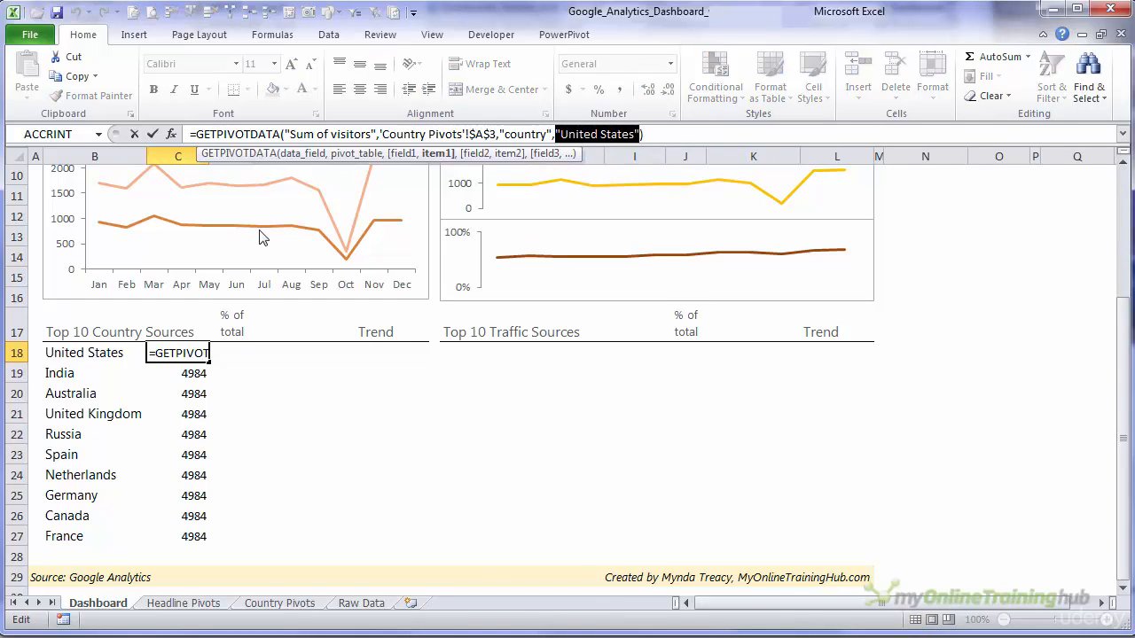
click(78, 351)
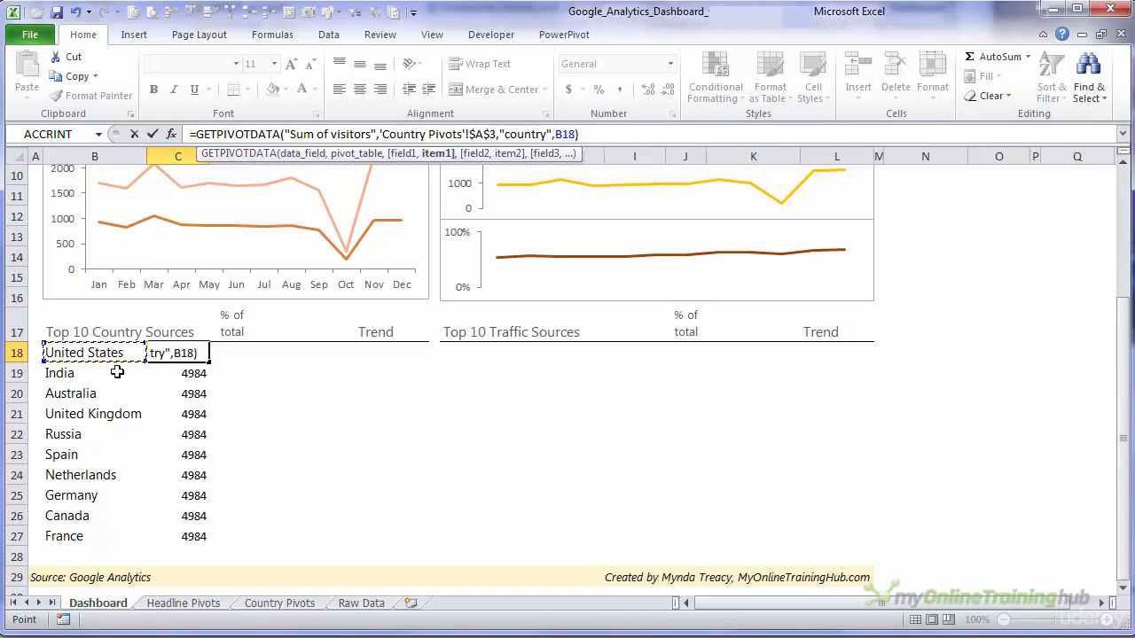
key(Return)
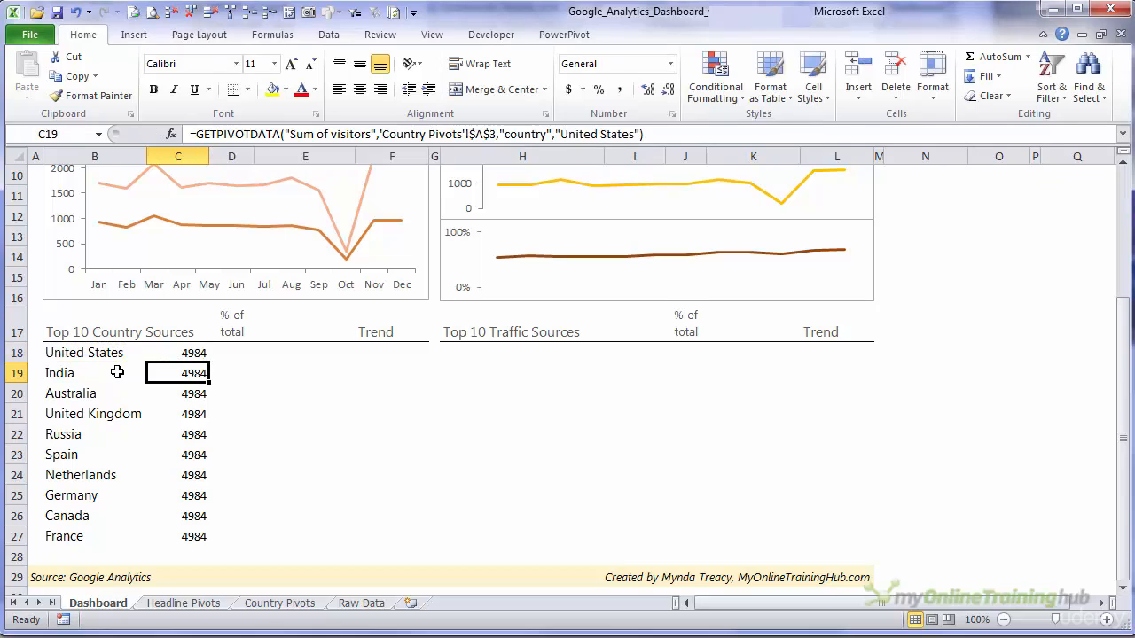
- Fill the visitors formula from C18 down to C27 and check the country references in C19 and C20
key(Up)
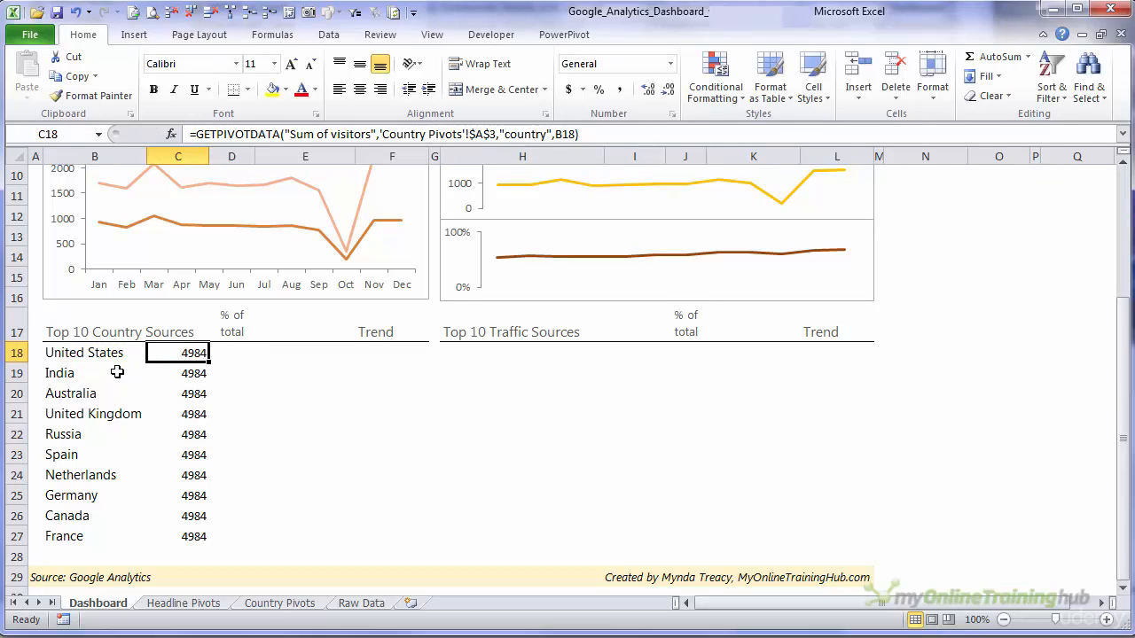
double_click(209, 361)
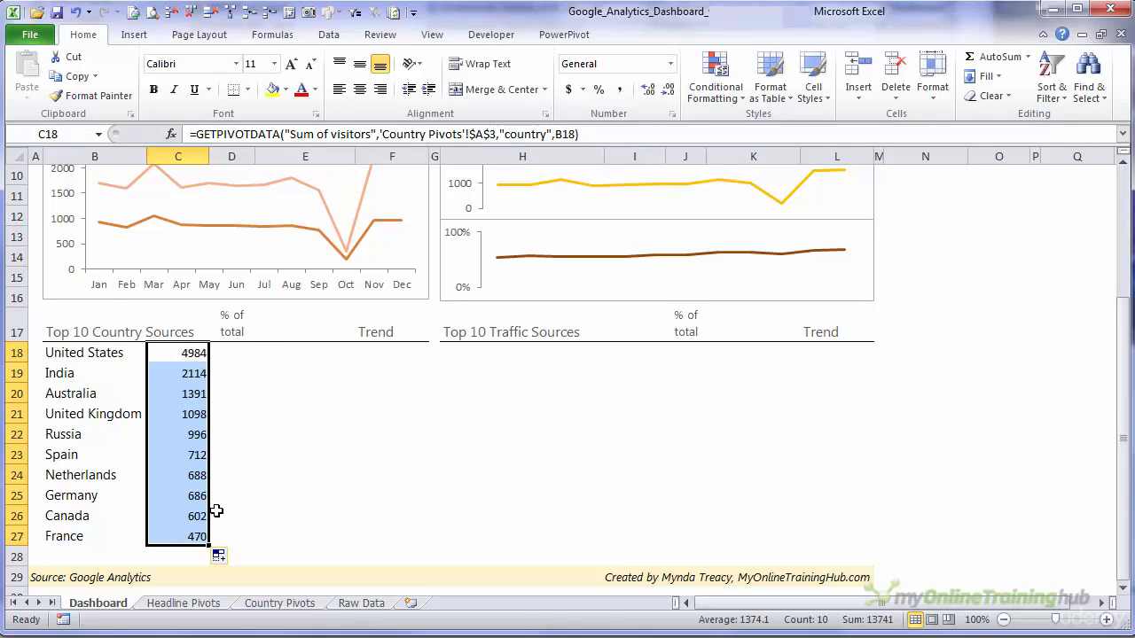
click(177, 375)
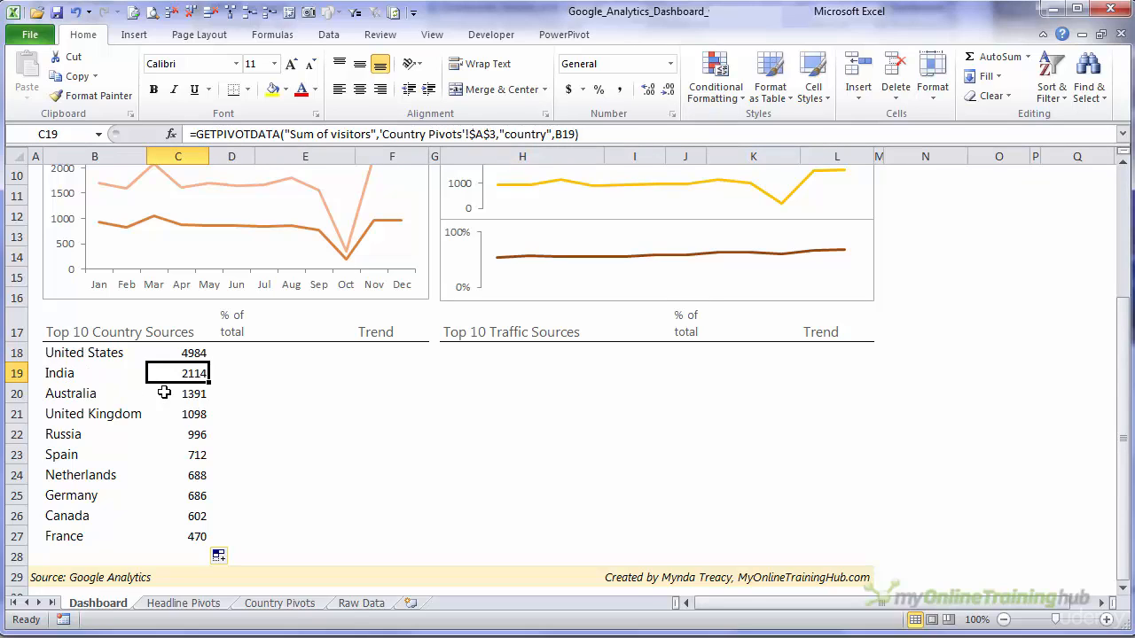
click(192, 394)
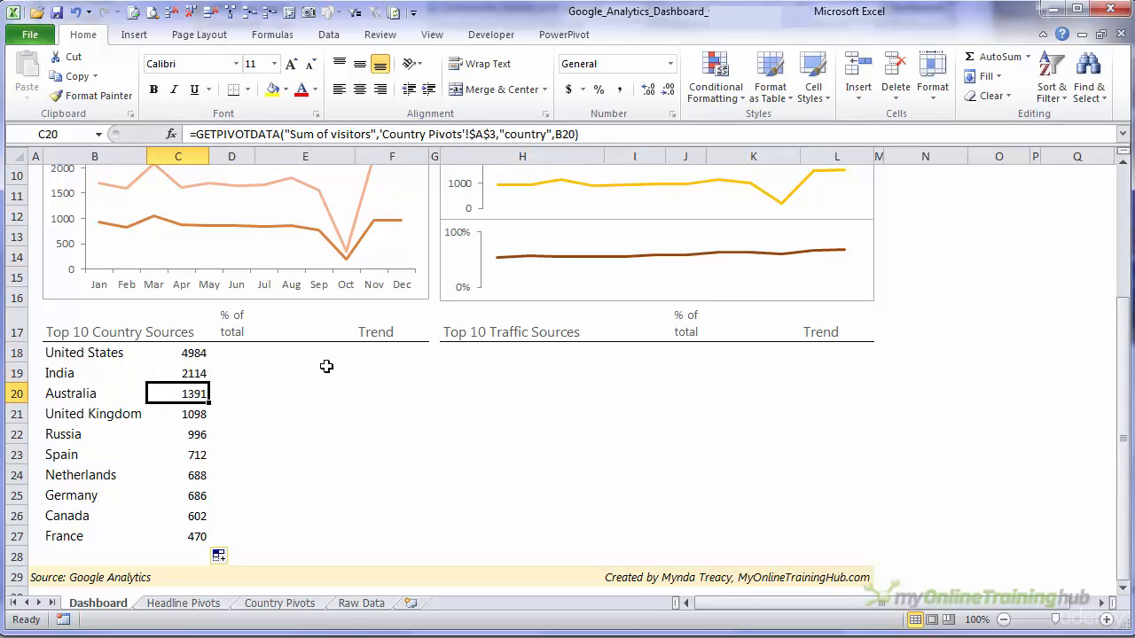
- Link cell D18 to the United States Sum of visitors2 percentage in the Country Pivots PivotTable with GETPIVOTDATA
key(Down)
key(Up)
key(Up)
key(Up)
key(Right)
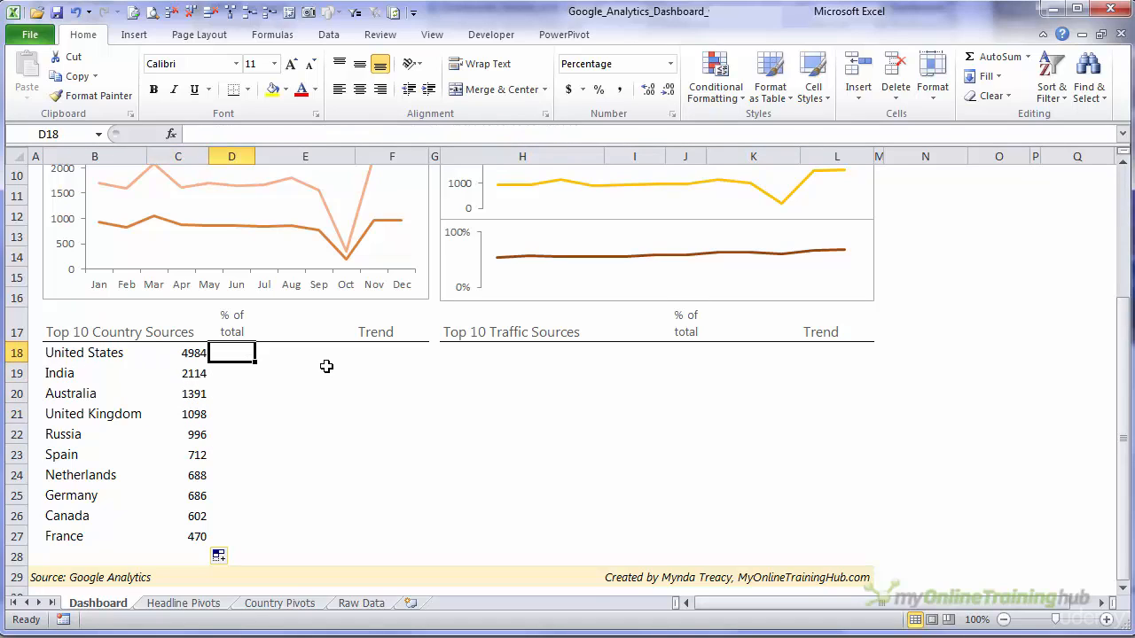
key(Left)
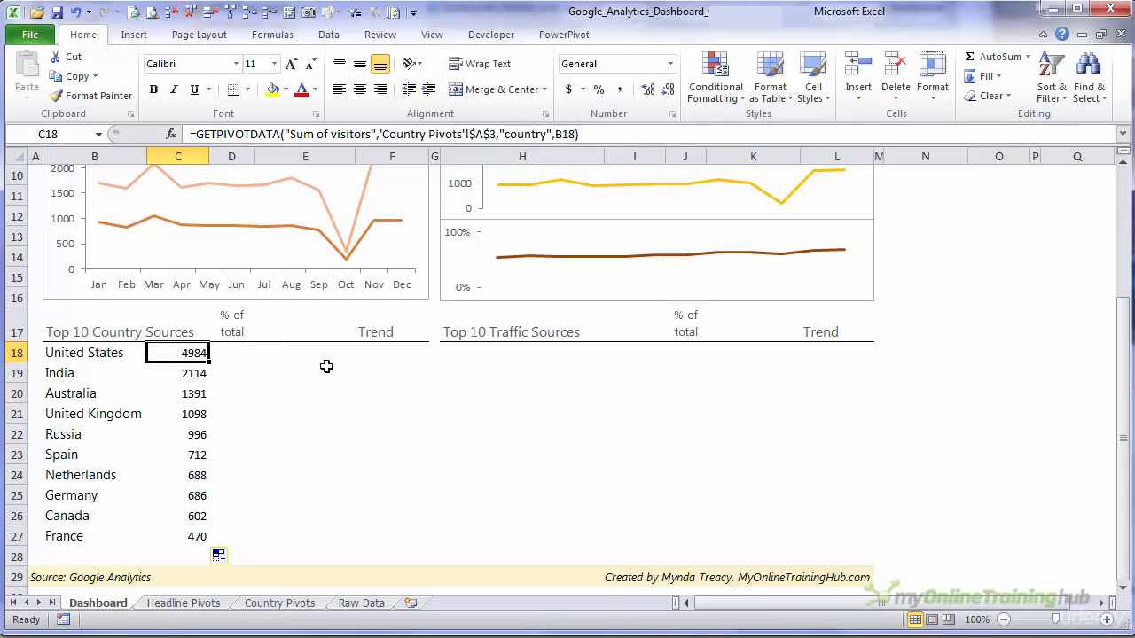
key(Right)
text(=)
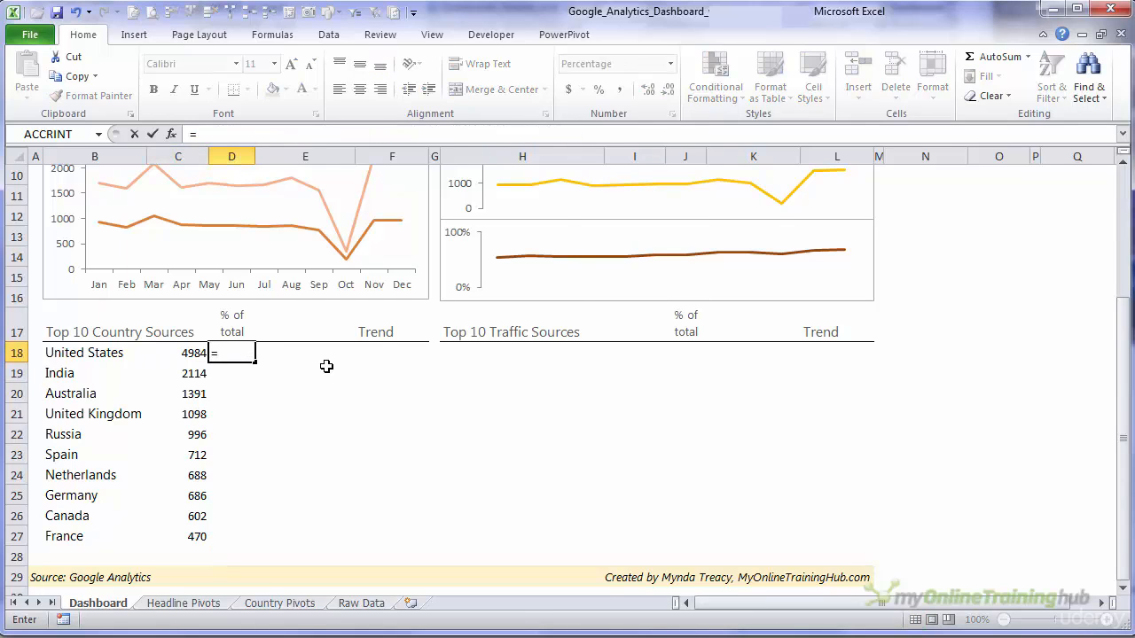
key(ctrl+Page_Down)
key(ctrl+Page_Down)
click(304, 227)
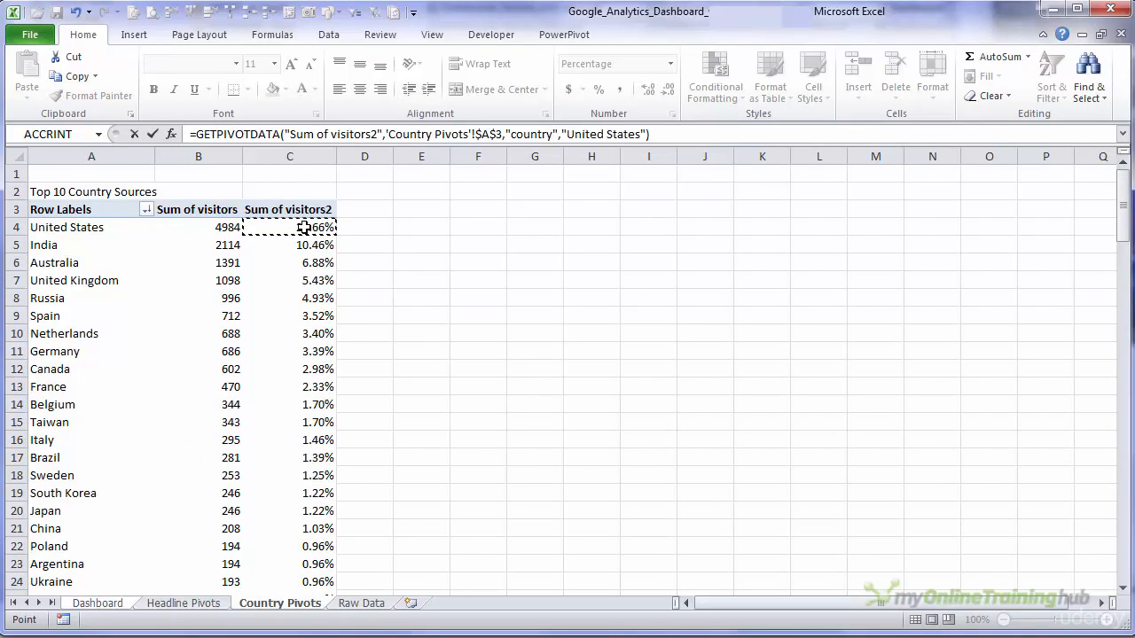
key(Return)
- Replace "United States" in the D18 formula with a reference to B18 and fill the formula down to D27
key(Up)
click(568, 134)
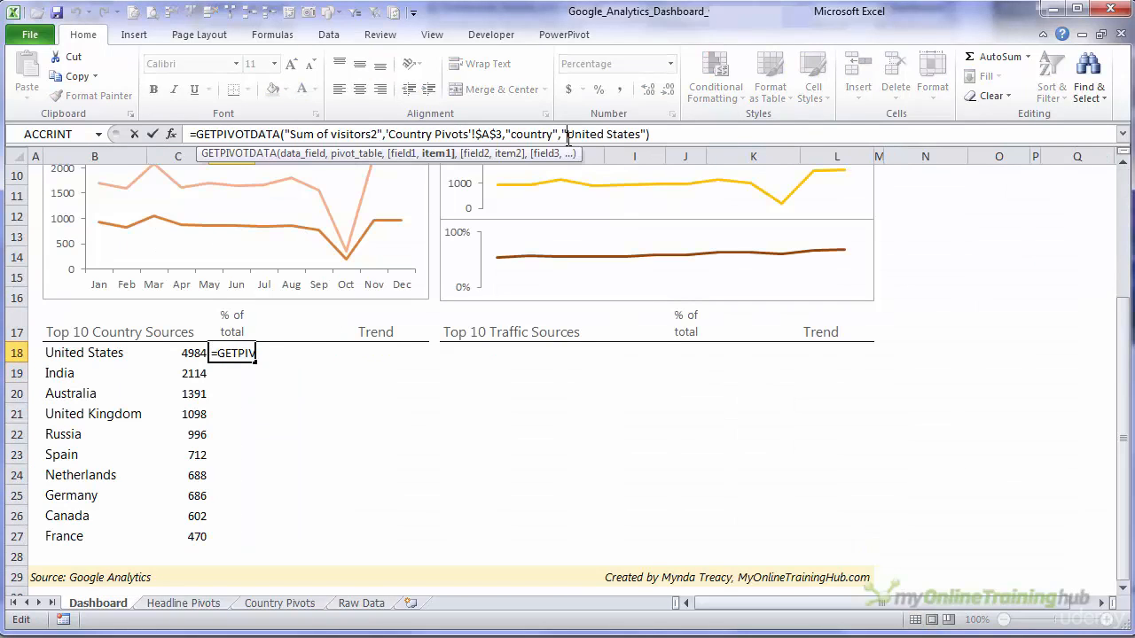
double_click(567, 134)
key(Delete)
key(Delete)
key(Delete)
key(Delete)
key(Delete)
key(Delete)
key(Delete)
key(Delete)
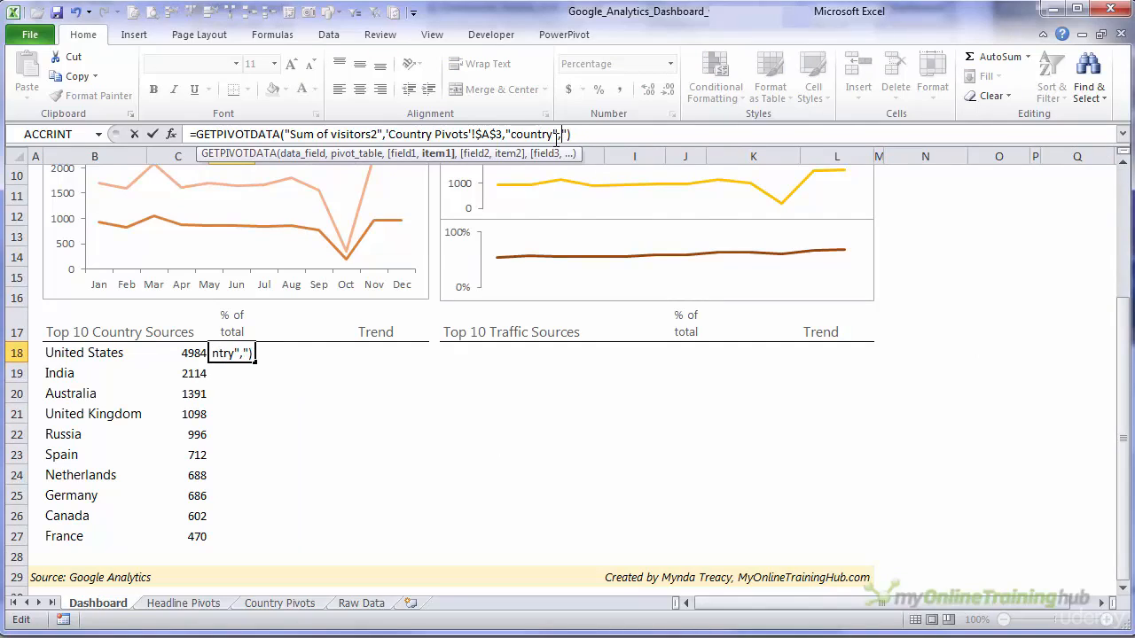
click(113, 355)
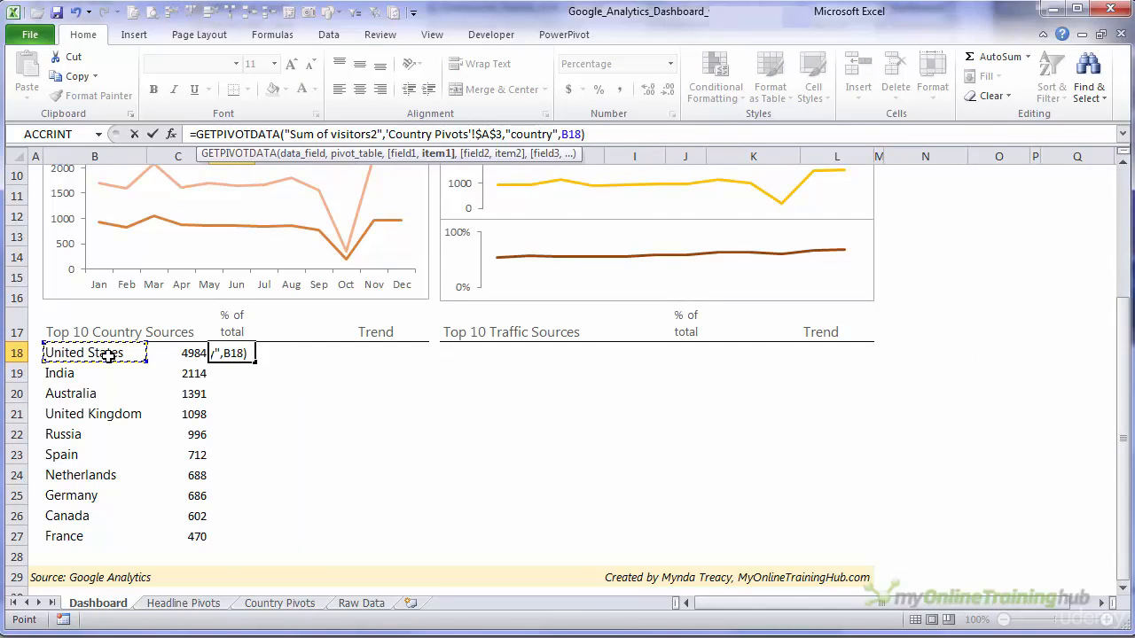
key(Return)
key(Up)
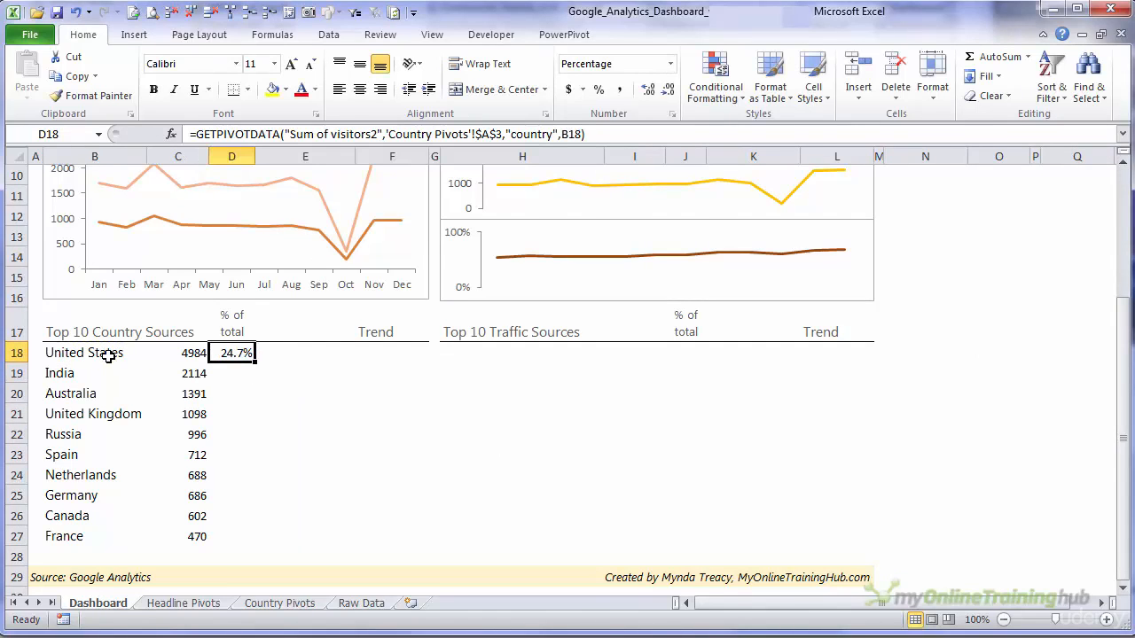
double_click(255, 363)
- Begin a REPT formula in E18 with "|" as the repeated text and C18 as the start of the repeat count
click(301, 353)
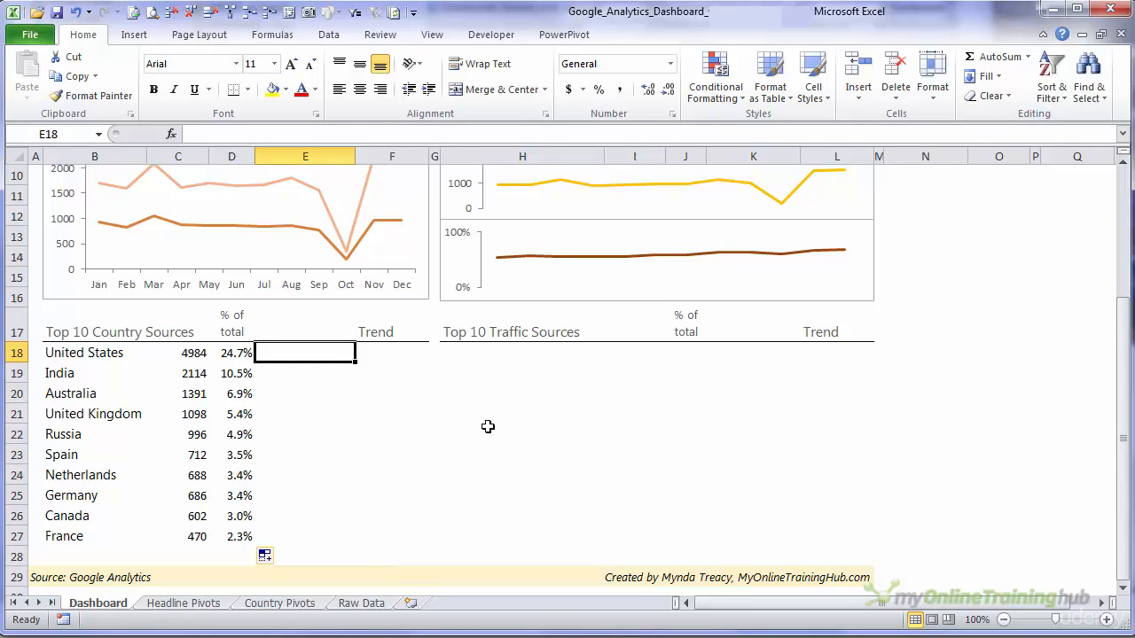
text(=rep)
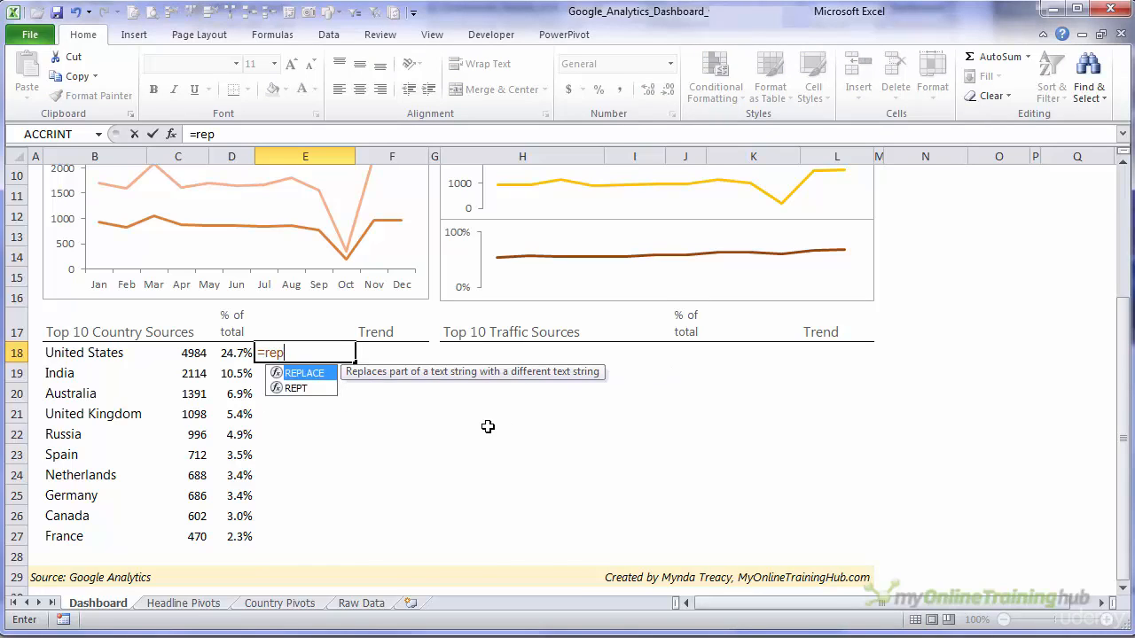
key(Down)
key(Tab)
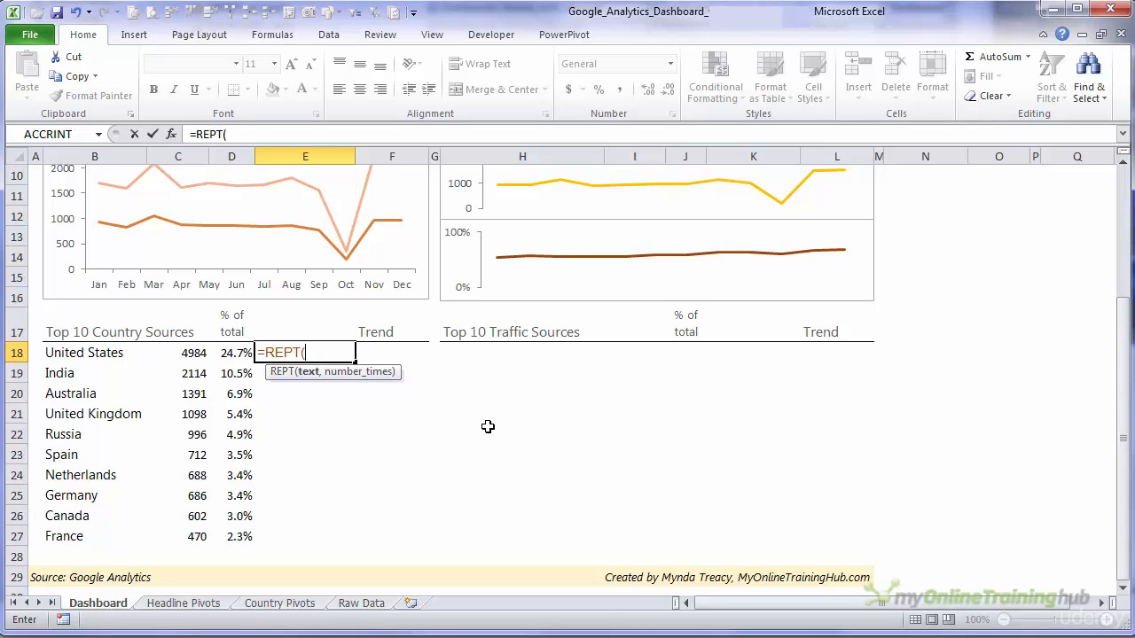
text("|",)
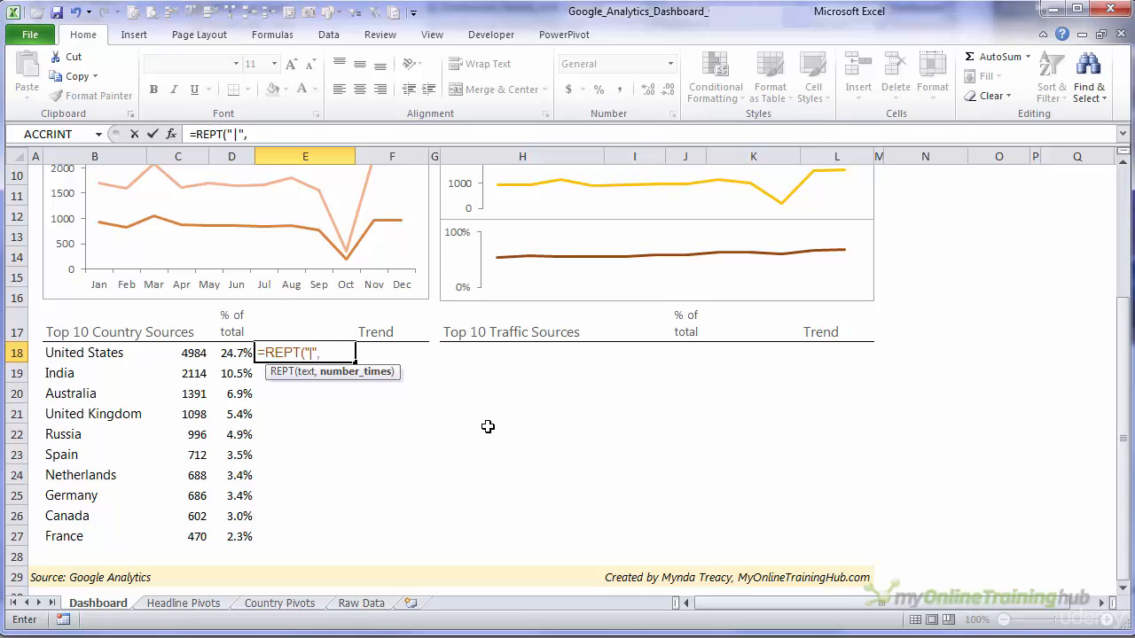
click(192, 355)
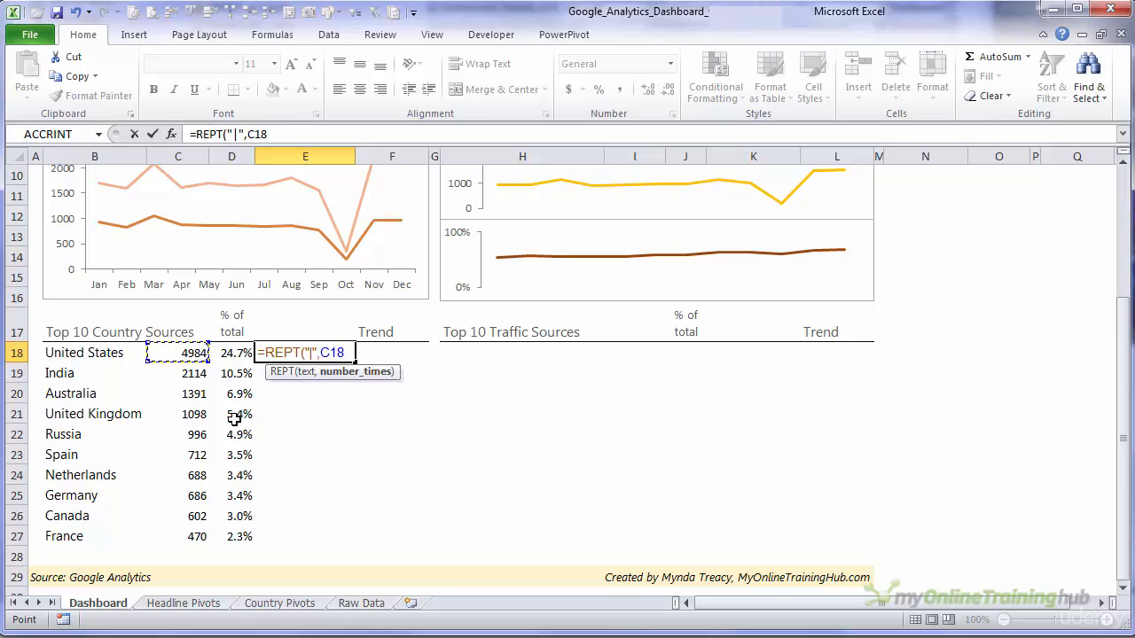
- Complete the E18 formula by dividing C18 by the MAX of $C$18:$C$27 and multiplying by 100
text(/)
text(mxa)
key(BackSpace)
key(BackSpace)
text(ax)
key(Tab)
drag(160, 355, 178, 536)
key(F4)
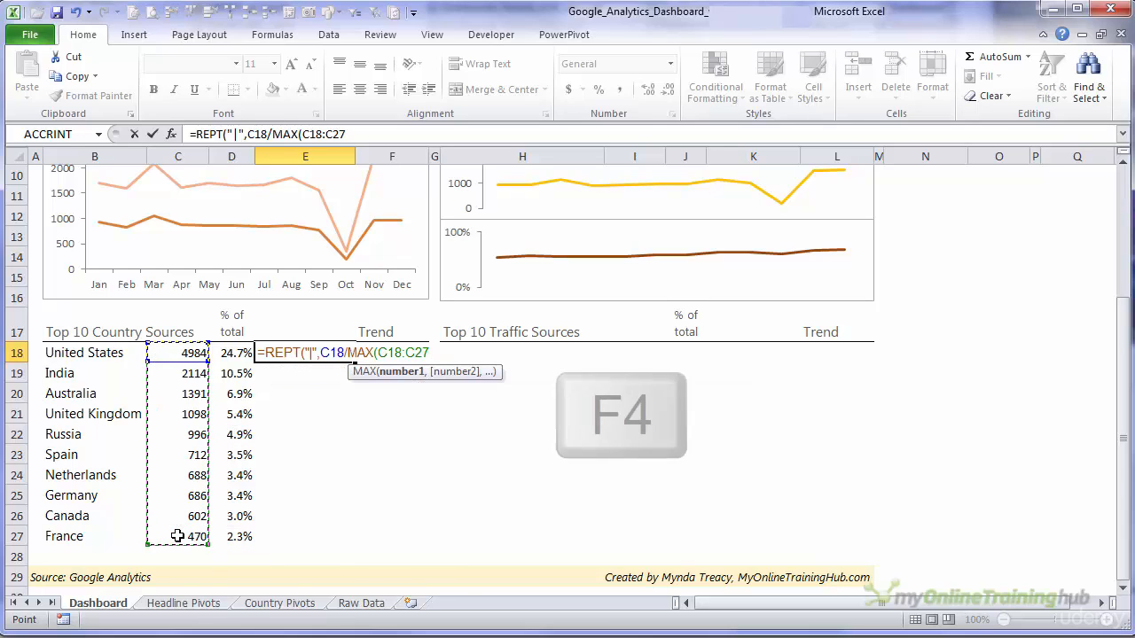
text())
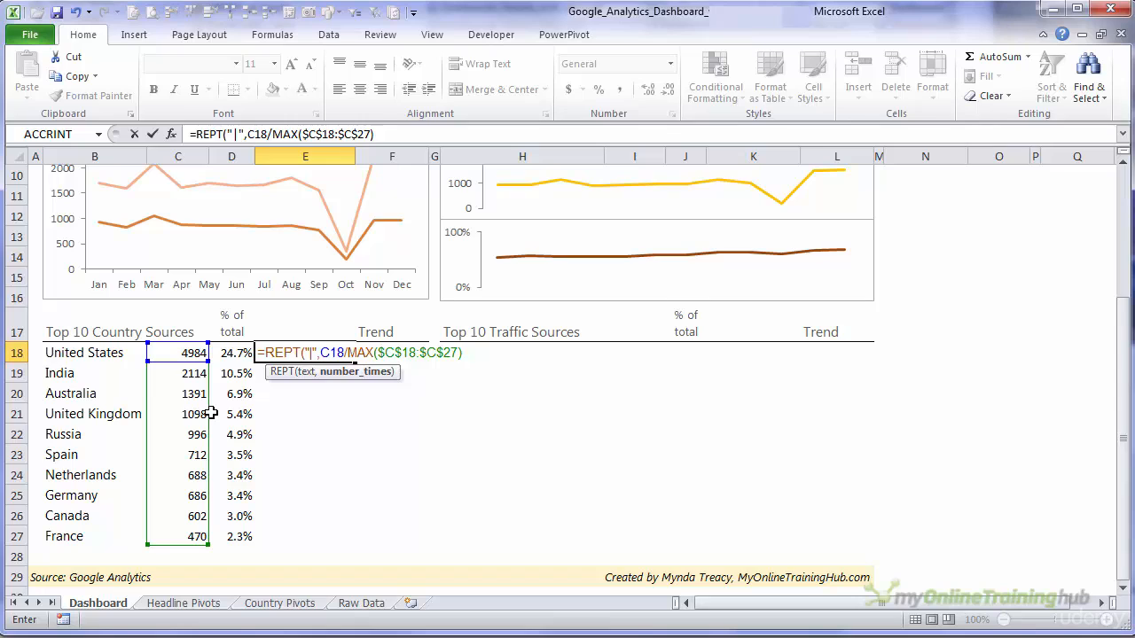
text(*100)
key(Return)
- Set the font of E18 to Playbill and fill the in-cell bar formula down to E27
key(Up)
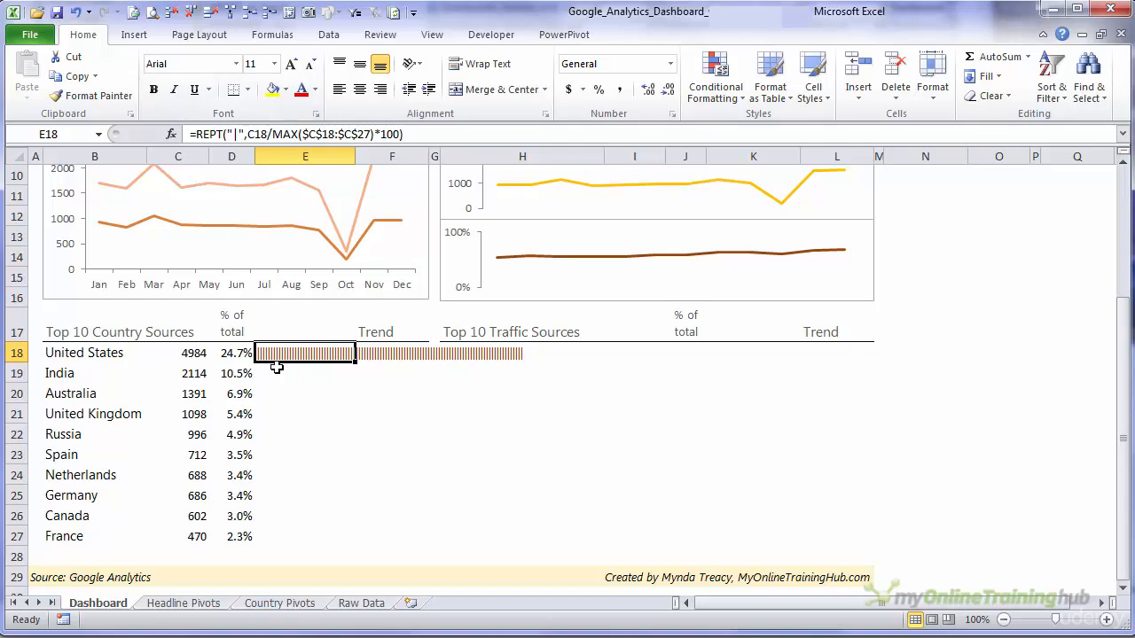
click(236, 68)
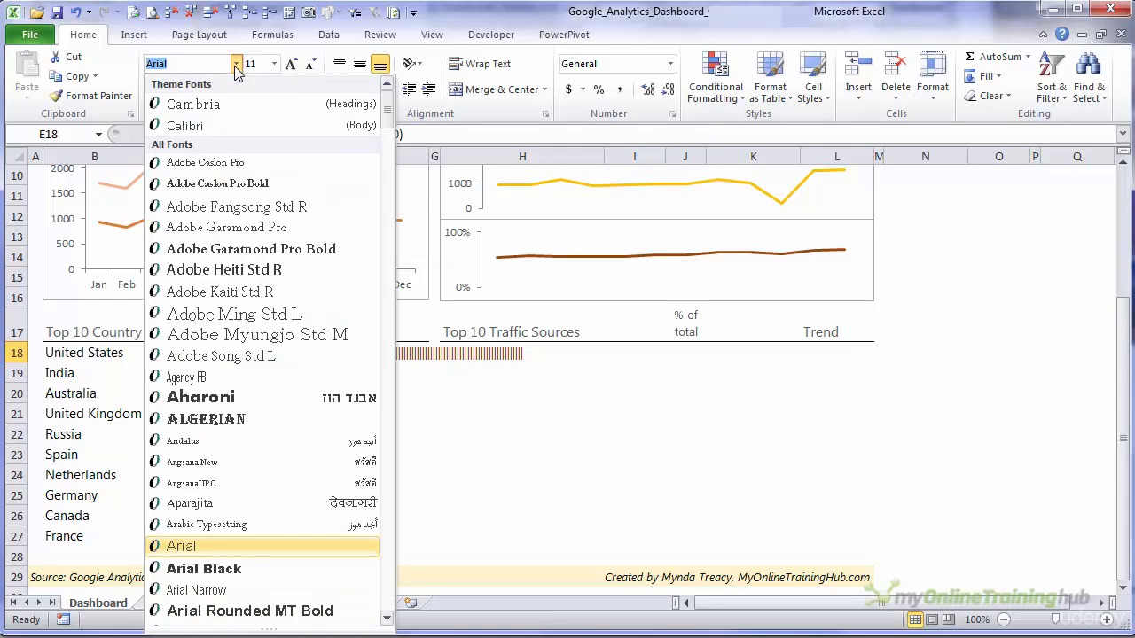
text(Playbill)
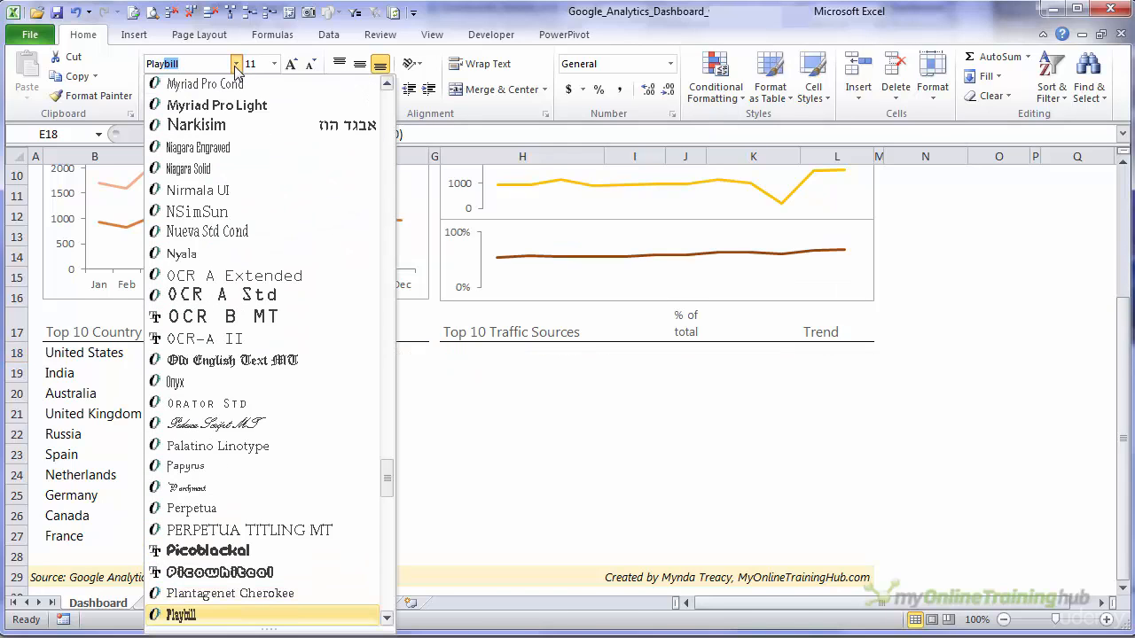
key(Tab)
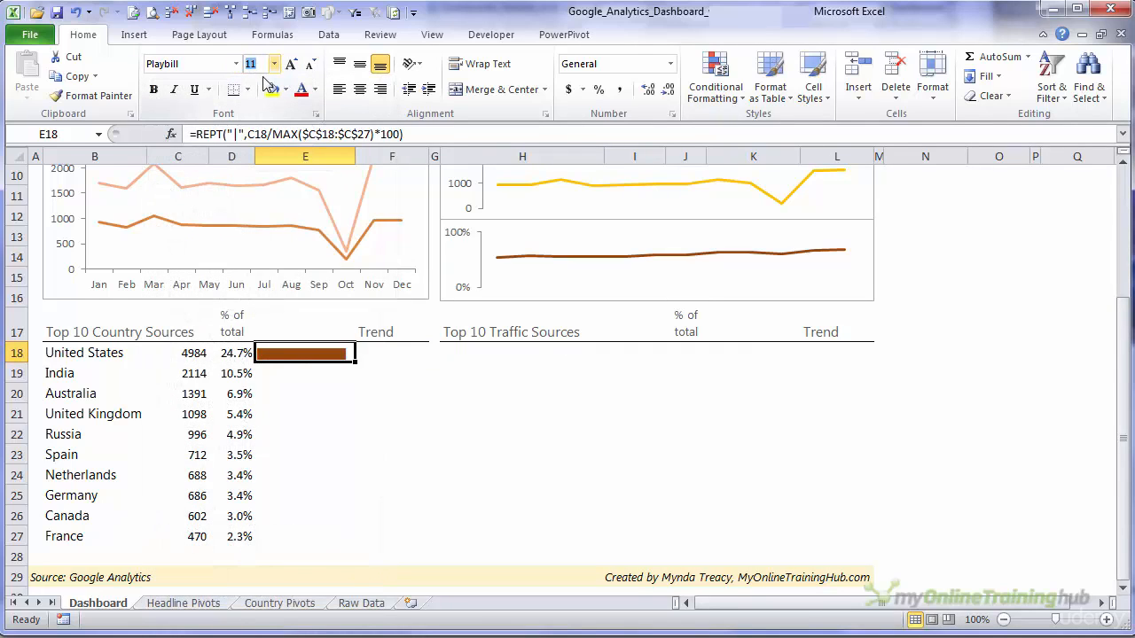
double_click(355, 364)
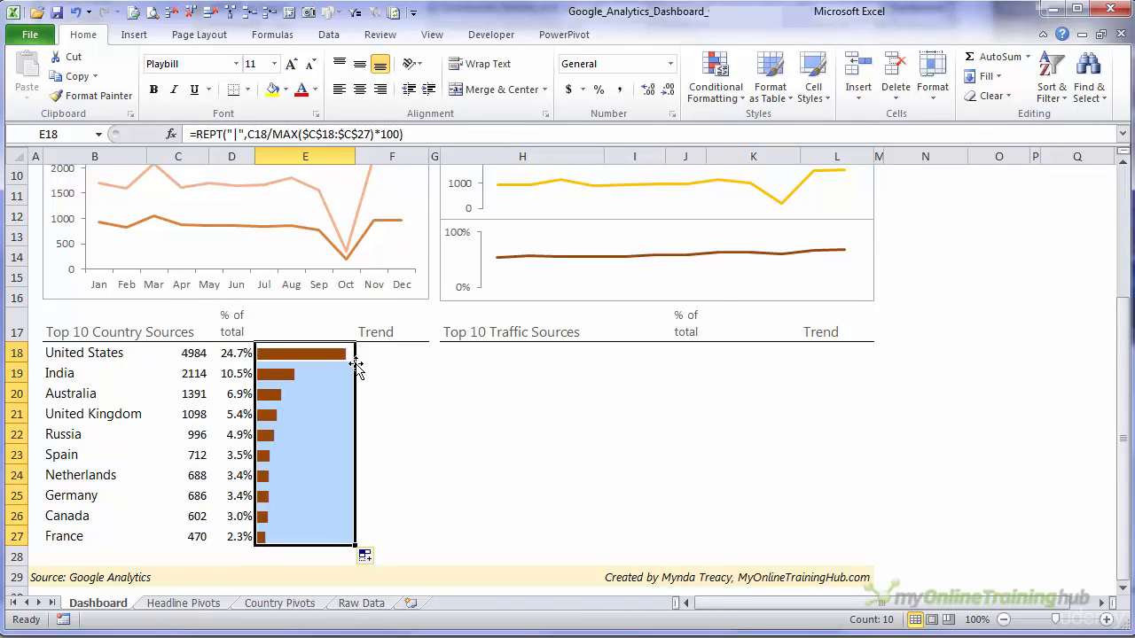
- Examine the in-cell bar formulas in E18:E27 and the visitor formula in C18 that feeds them
drag(296, 356, 286, 532)
click(298, 362)
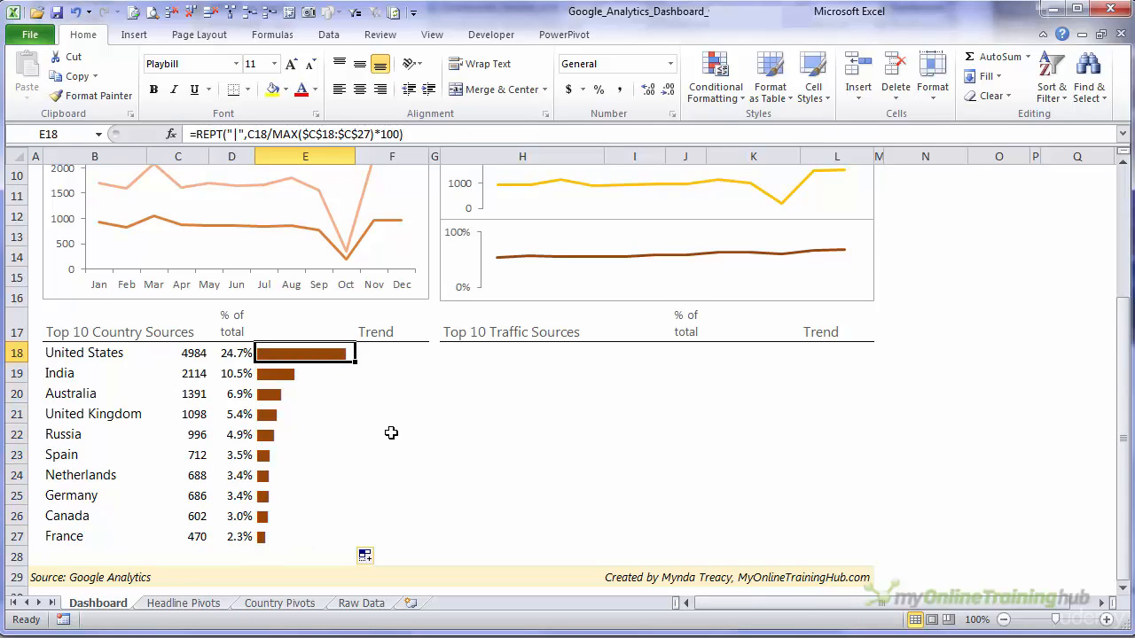
key(Down)
key(Down)
key(Down)
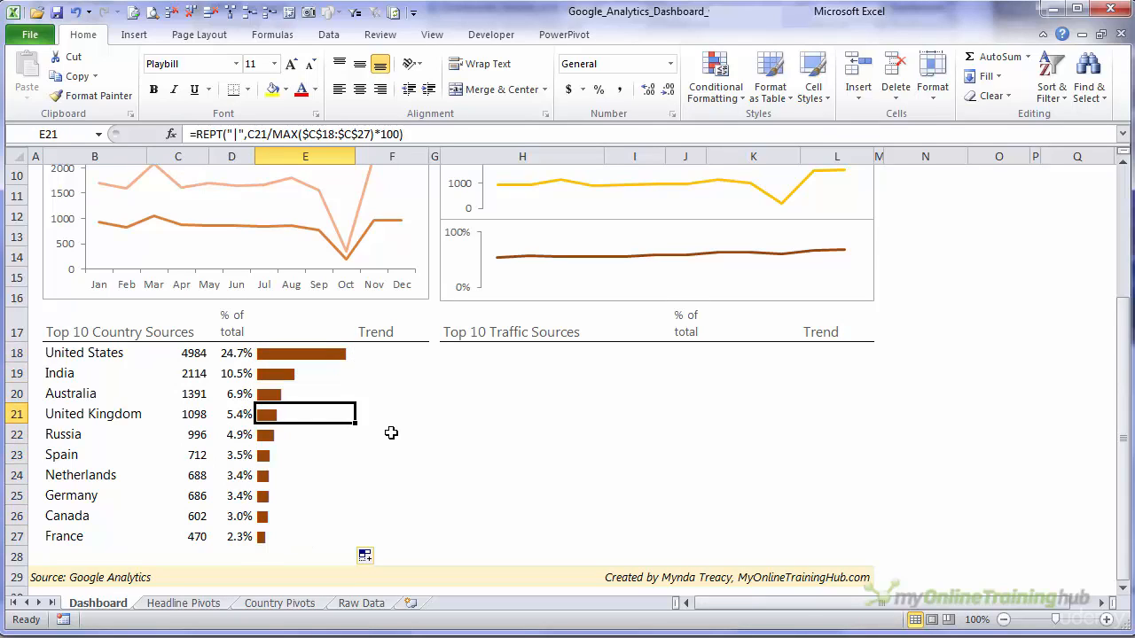
key(Up)
key(Up)
key(Up)
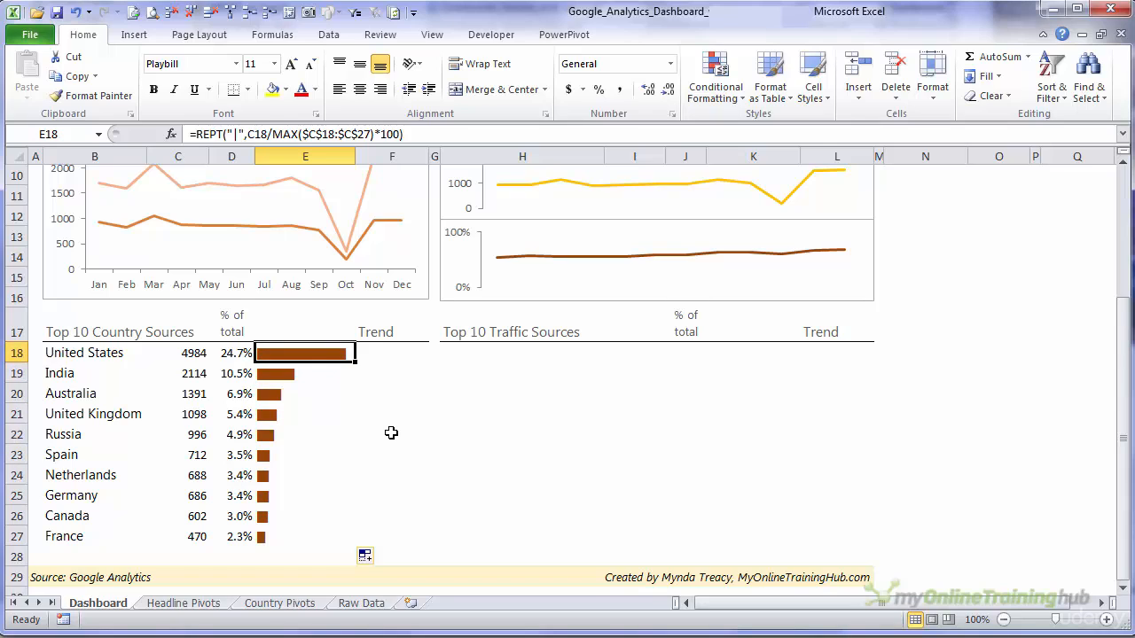
click(197, 359)
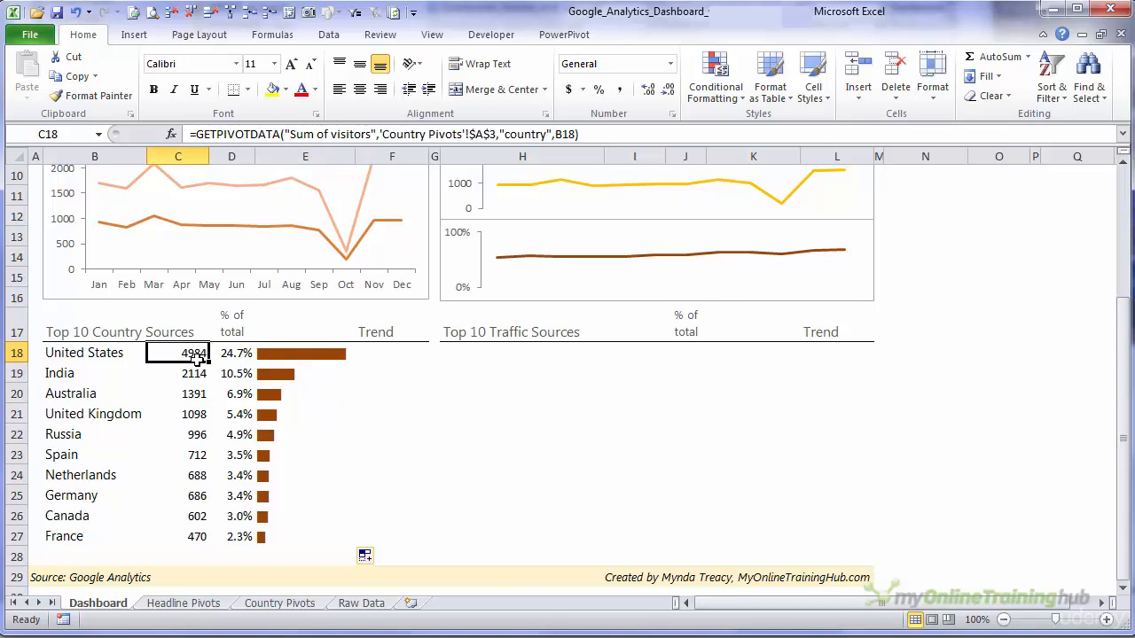
- Compare the bars in E23:E26 with the visitor numbers in C23:C26 for Spain, Netherlands, Germany and Canada
drag(304, 353, 306, 537)
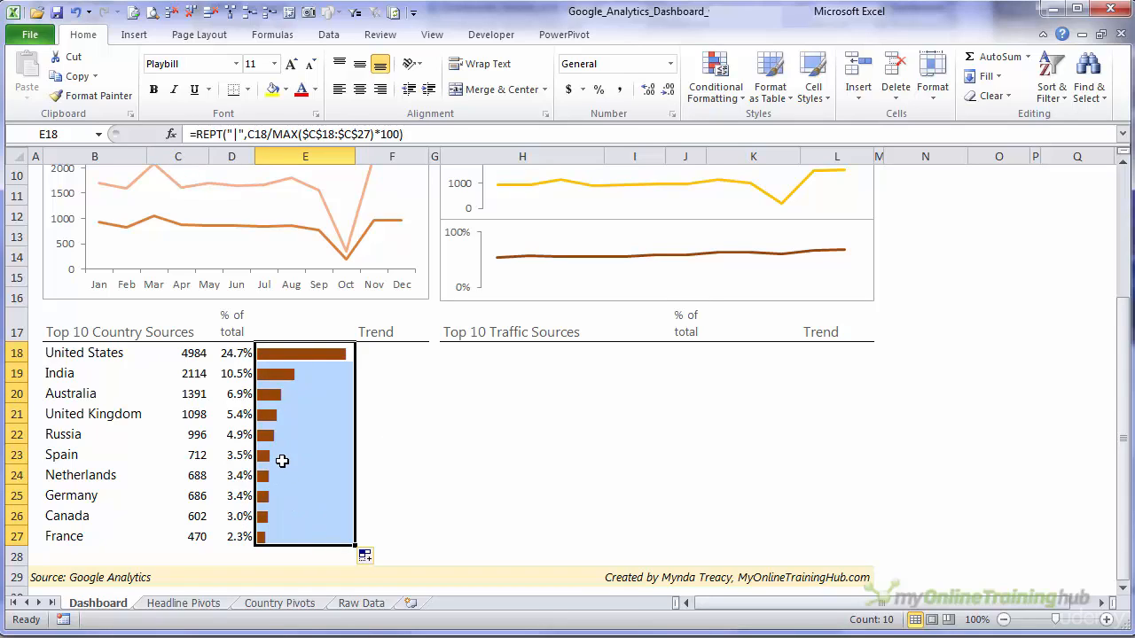
drag(273, 458, 266, 507)
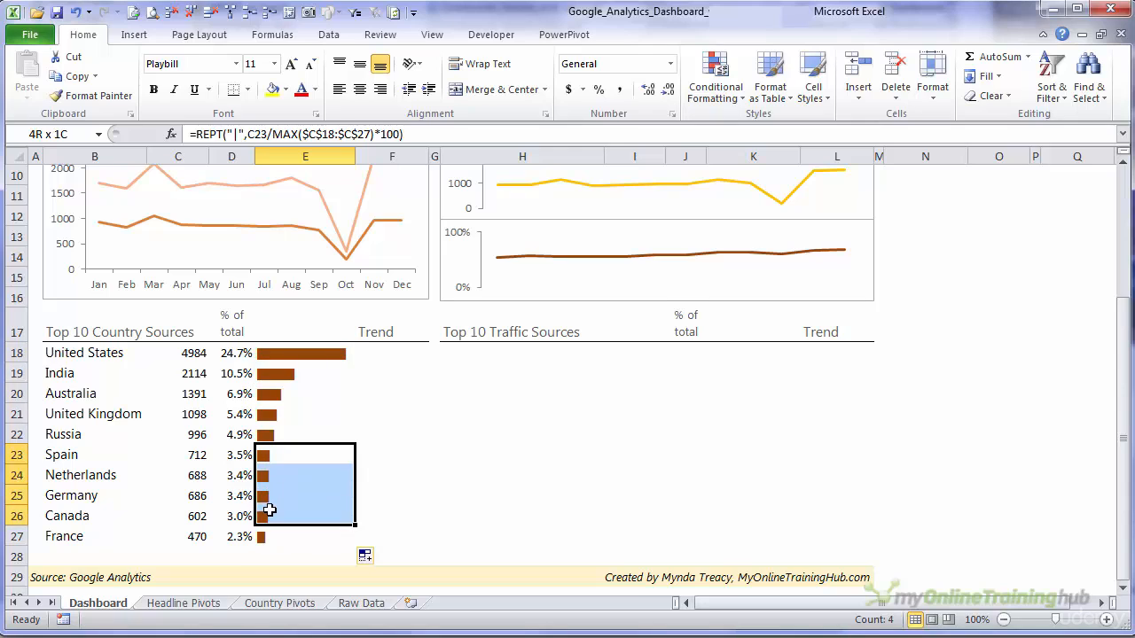
click(182, 461)
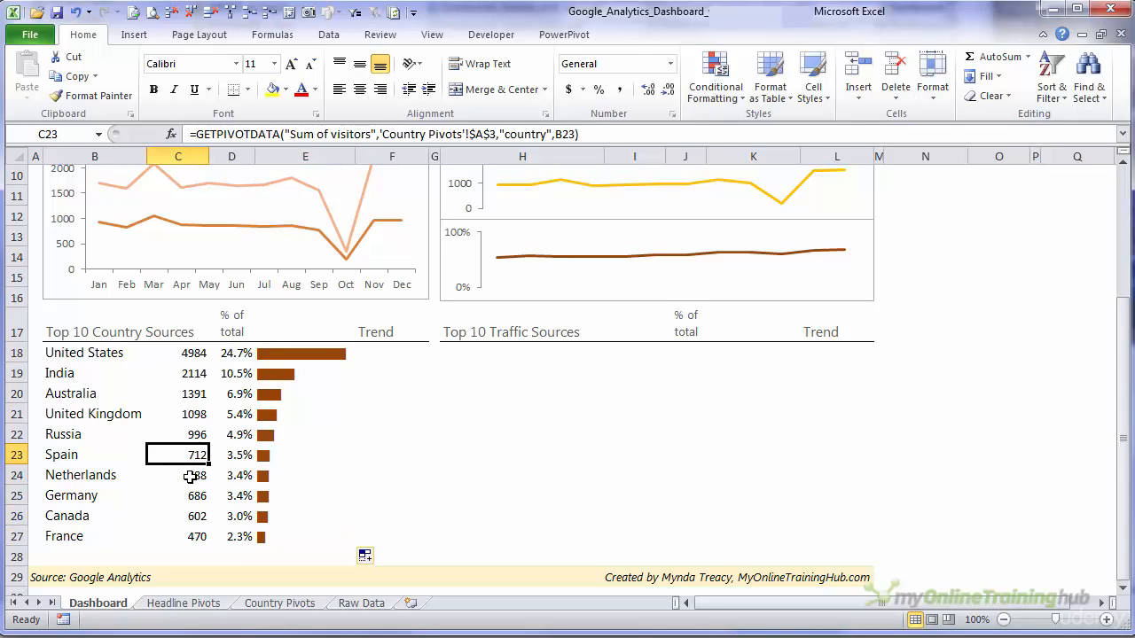
click(192, 479)
click(190, 499)
click(186, 522)
drag(179, 454, 190, 522)
drag(271, 458, 263, 504)
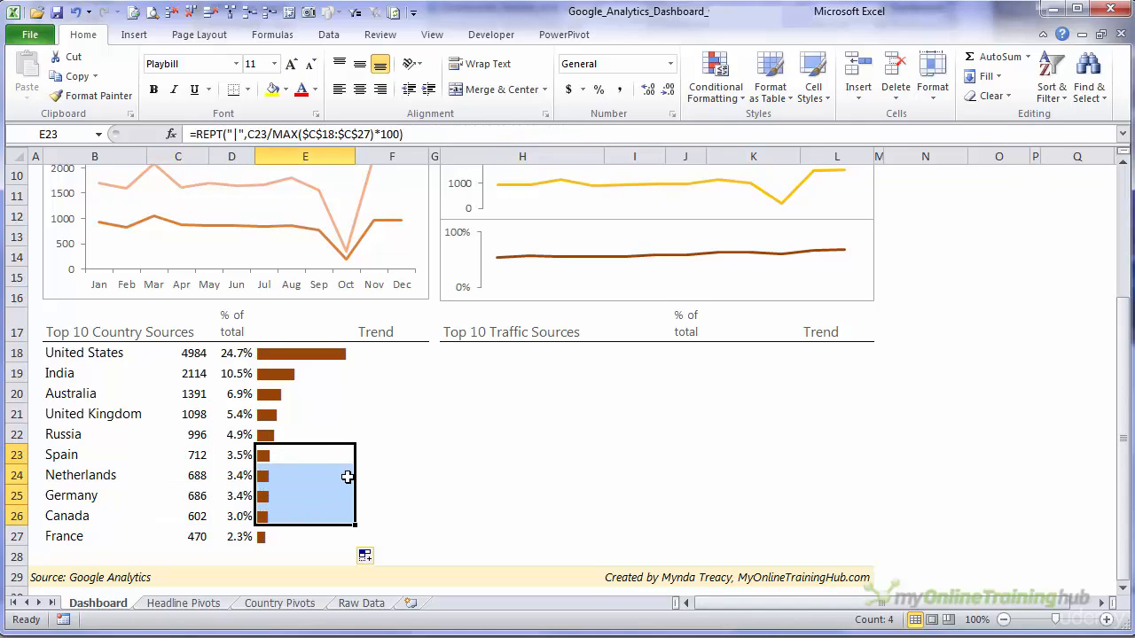
click(312, 356)
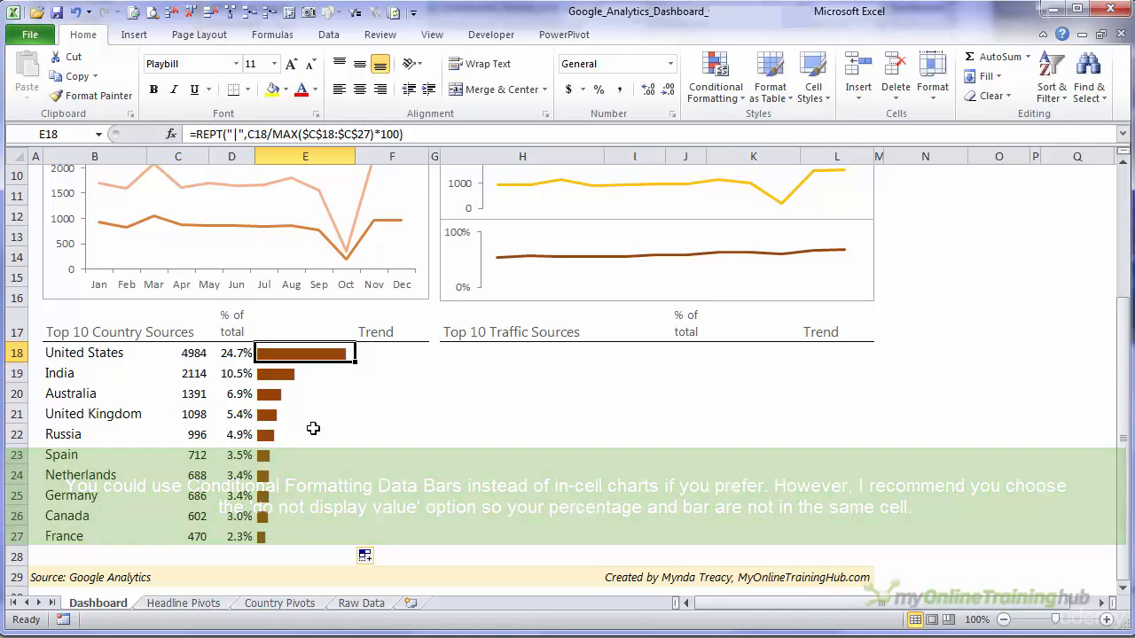
- Clear all contents, formats and leftover sparklines from the Trend cells F18:F27 of the country table
click(376, 353)
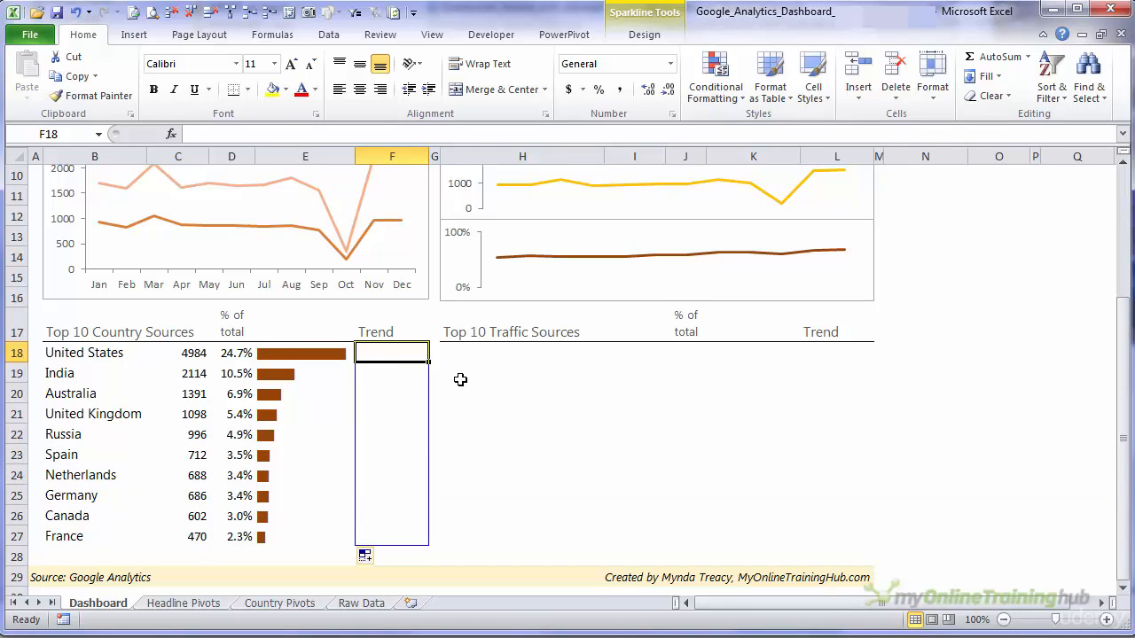
shift+click(410, 536)
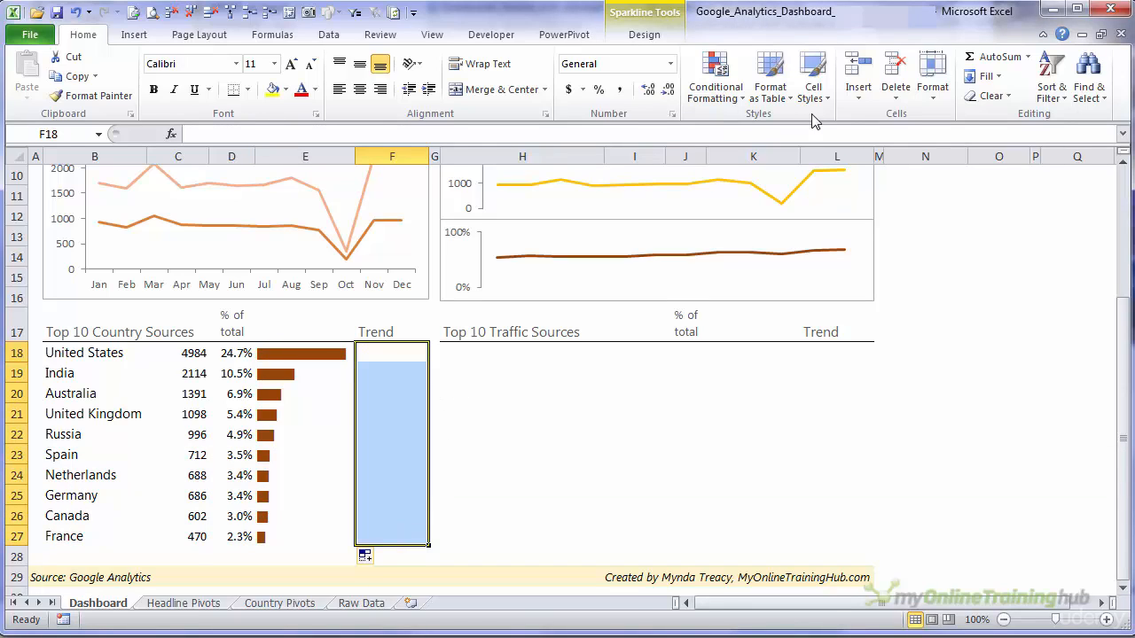
click(1007, 98)
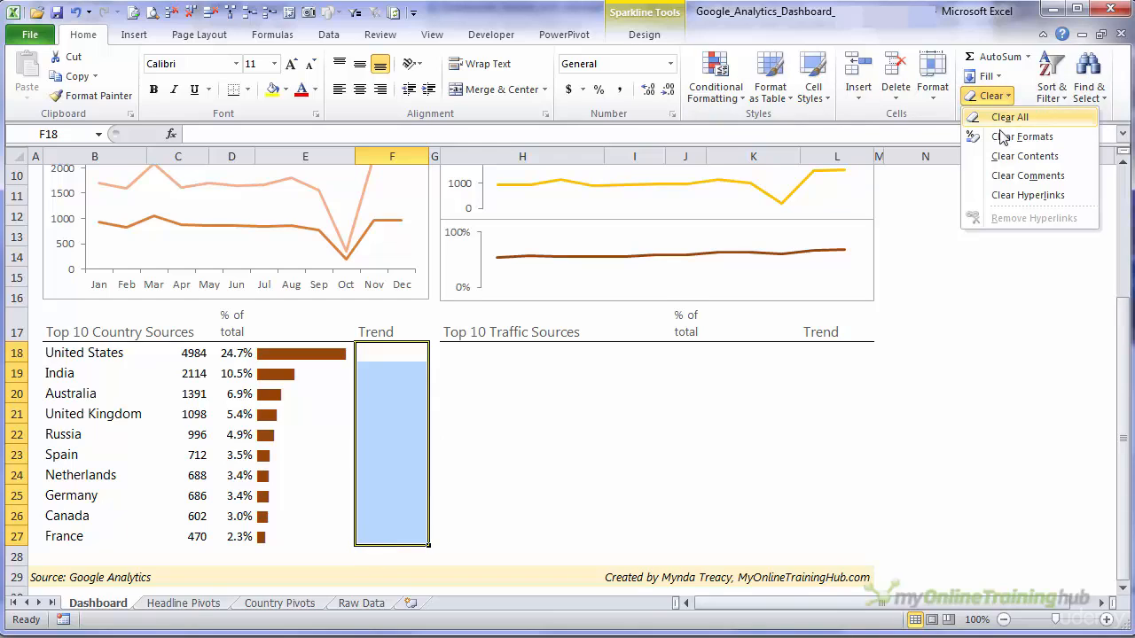
click(993, 117)
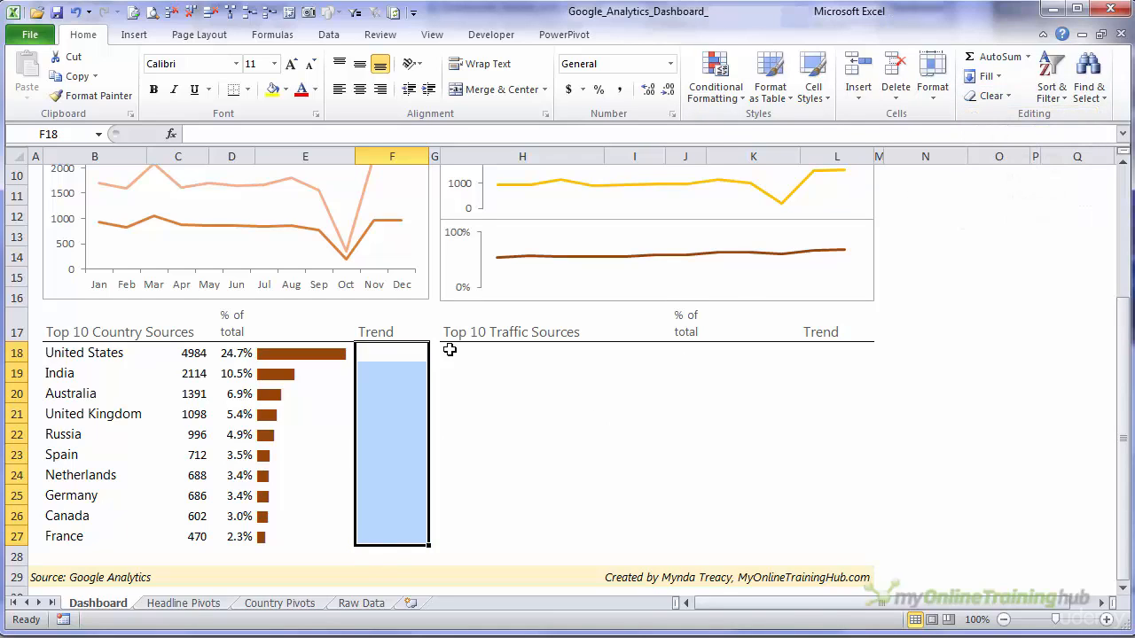
click(409, 351)
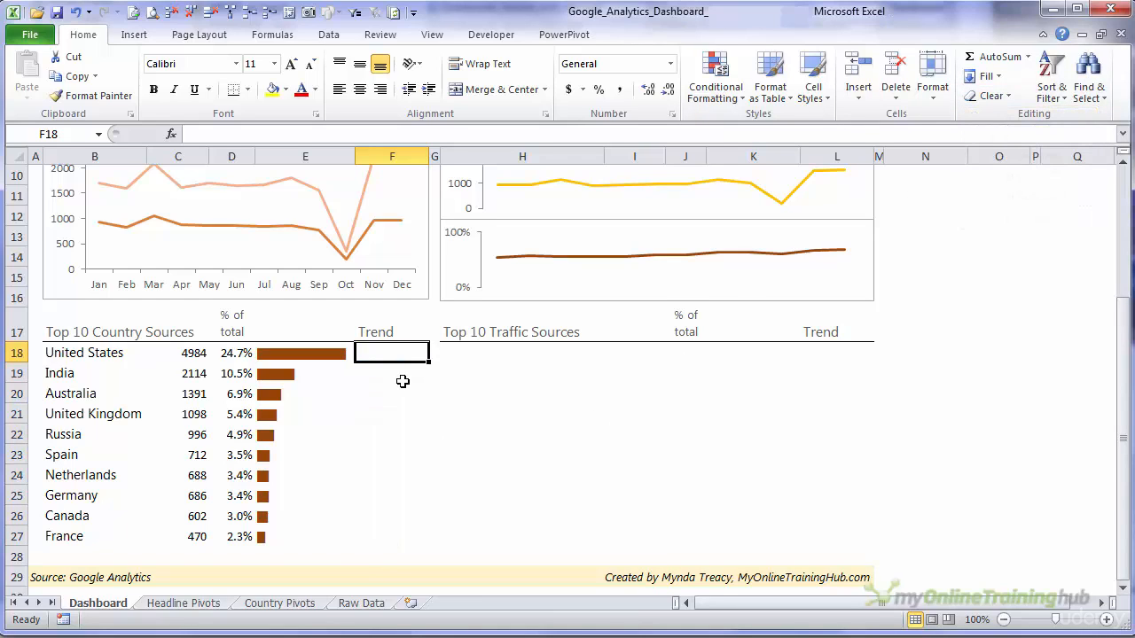
- Switch to the Country Pivots sheet and copy the entire country PivotTable starting at A3
click(278, 603)
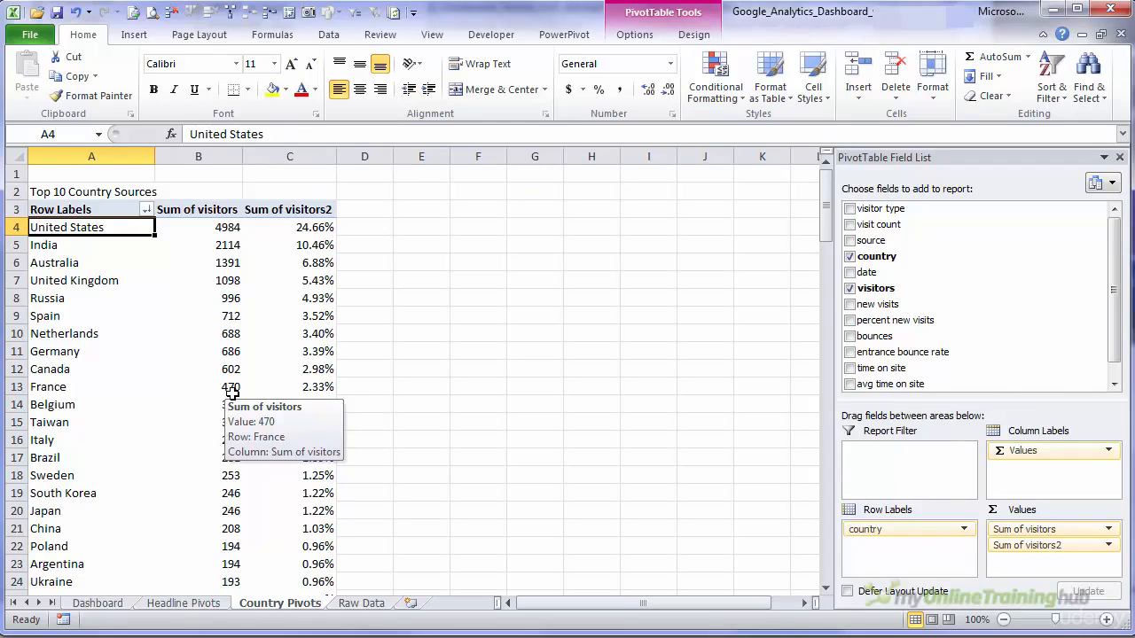
key(ctrl+End)
key(ctrl+Home)
key(Down)
key(Down)
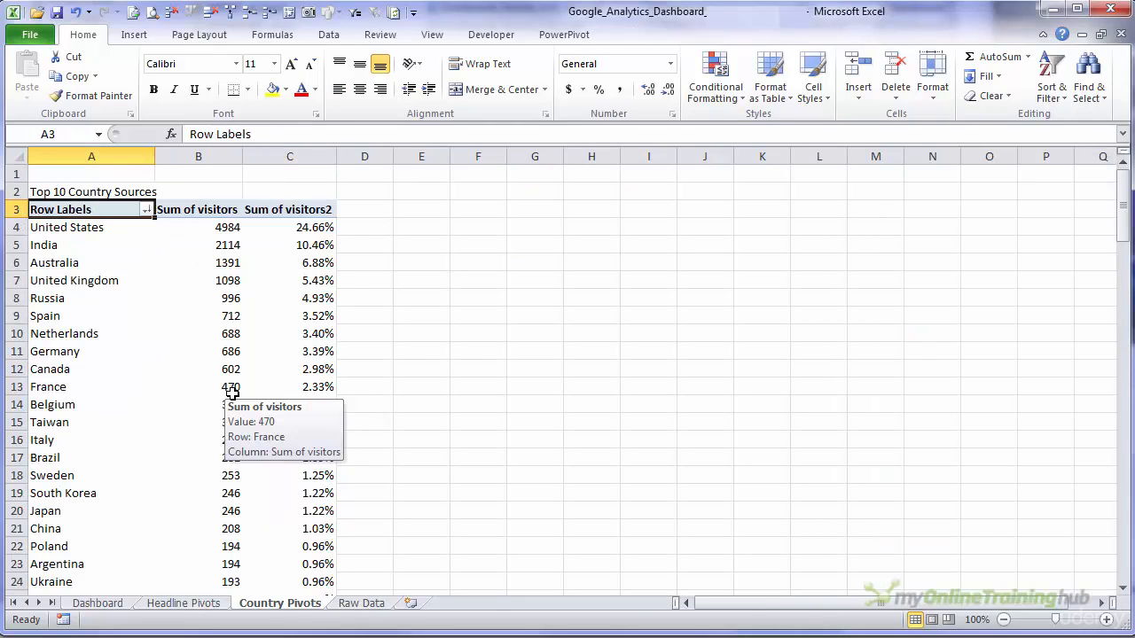
key(ctrl+shift+End)
key(ctrl+c)
- Paste the copied PivotTable beside the original, with its header row starting in cell E2
key(Up)
key(Right)
key(Right)
key(Right)
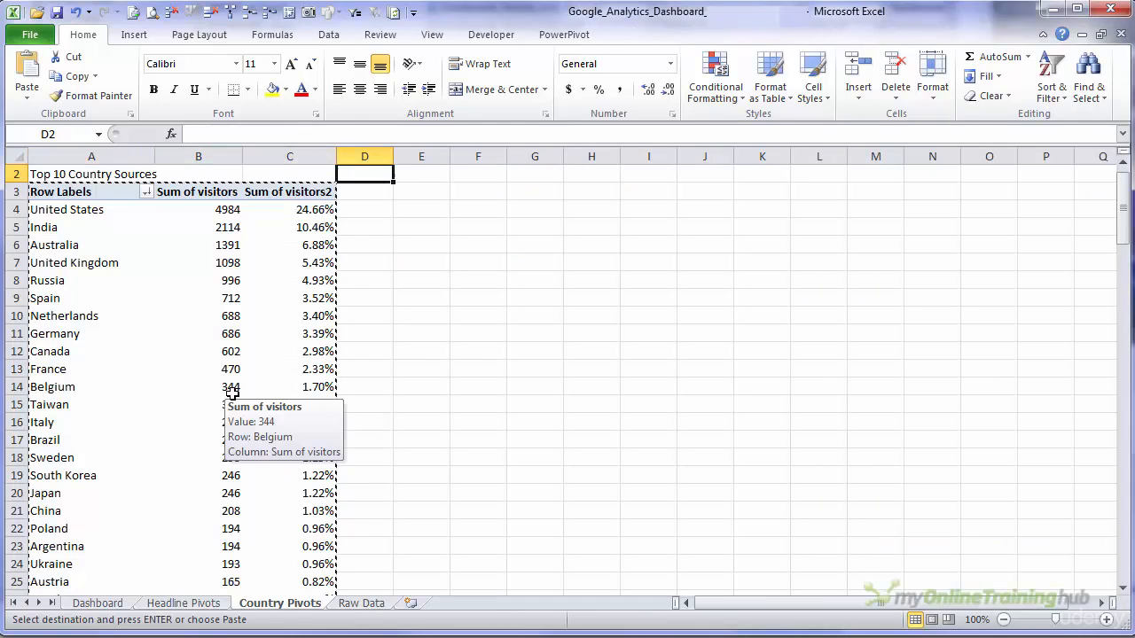
key(Down)
key(Right)
key(ctrl+v)
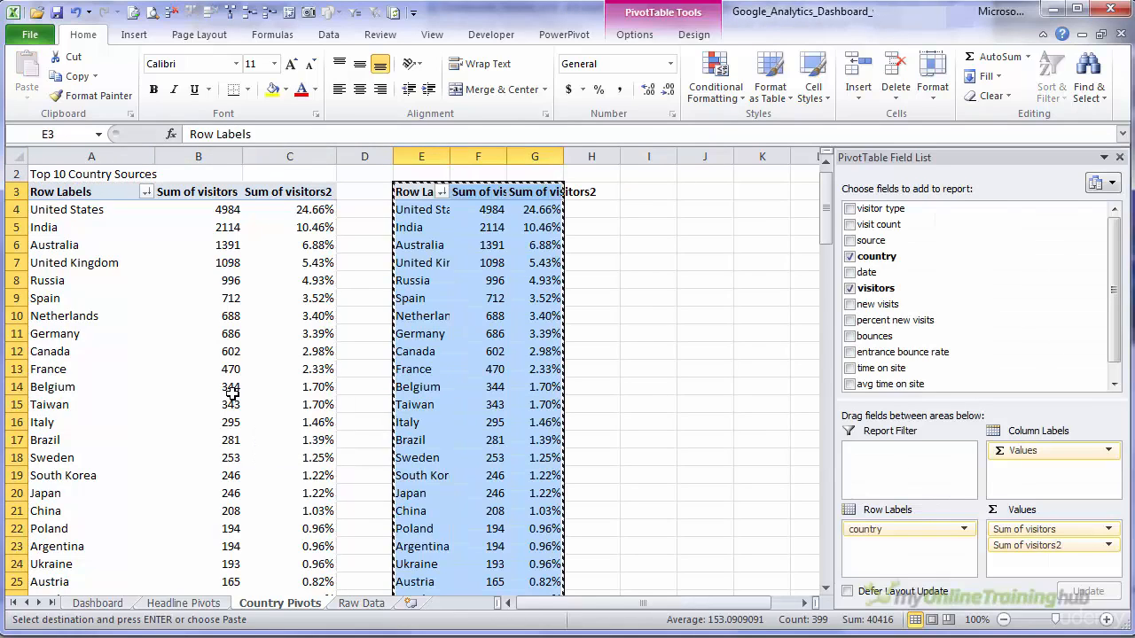
key(Up)
key(ctrl+v)
scroll(232, 393, up, 1)
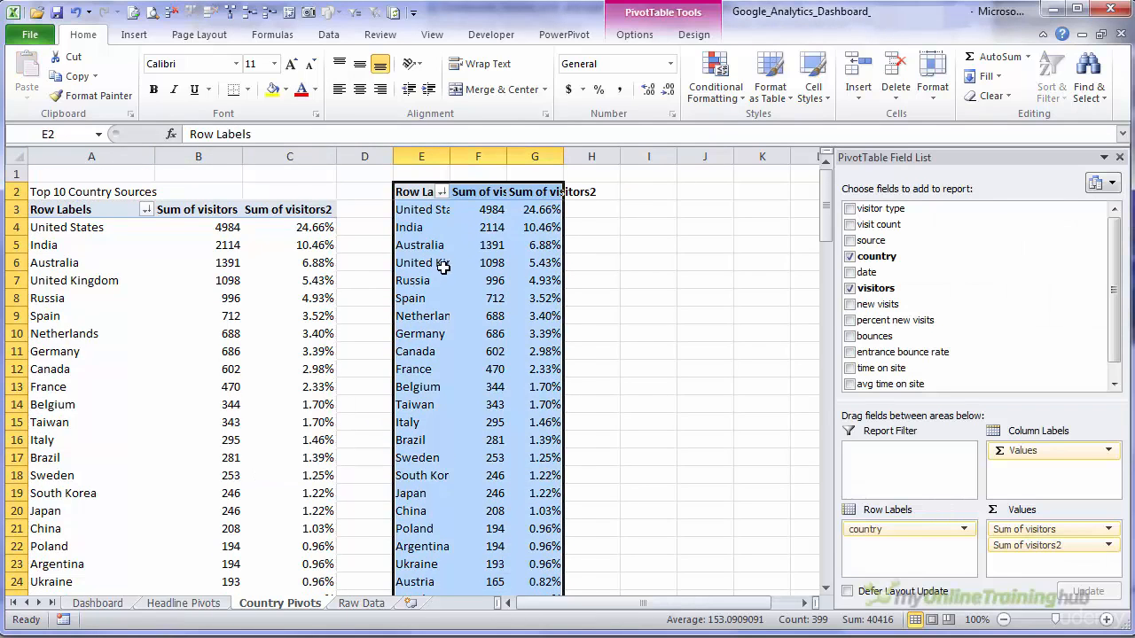
- In the copied PivotTable, remove Sum of visitors2 from the values and add the date field as column labels
click(439, 212)
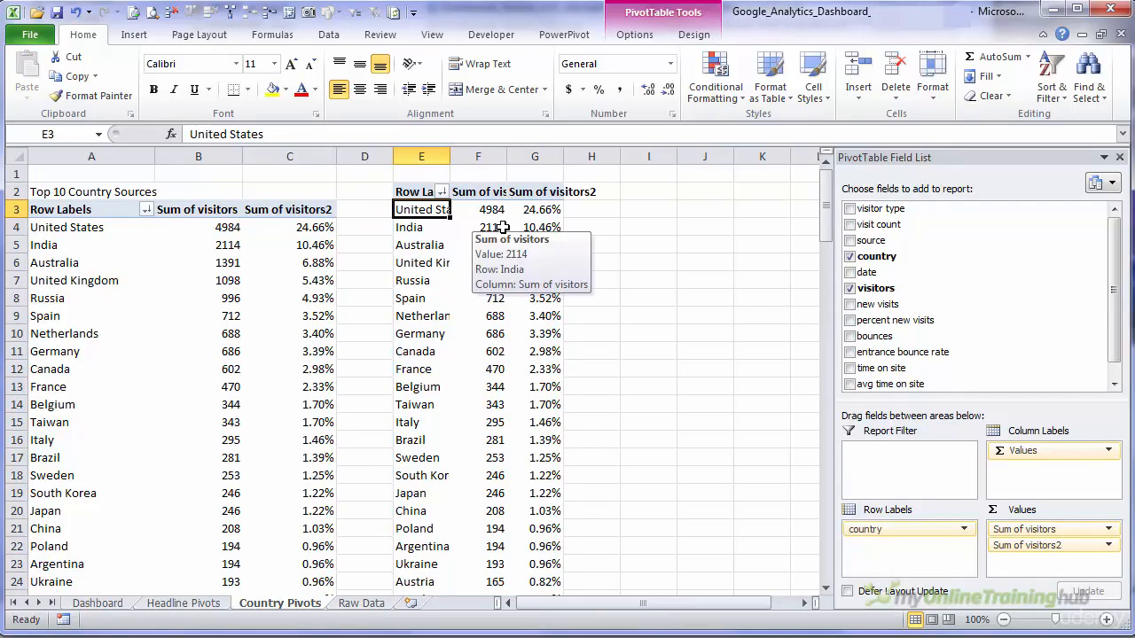
click(539, 228)
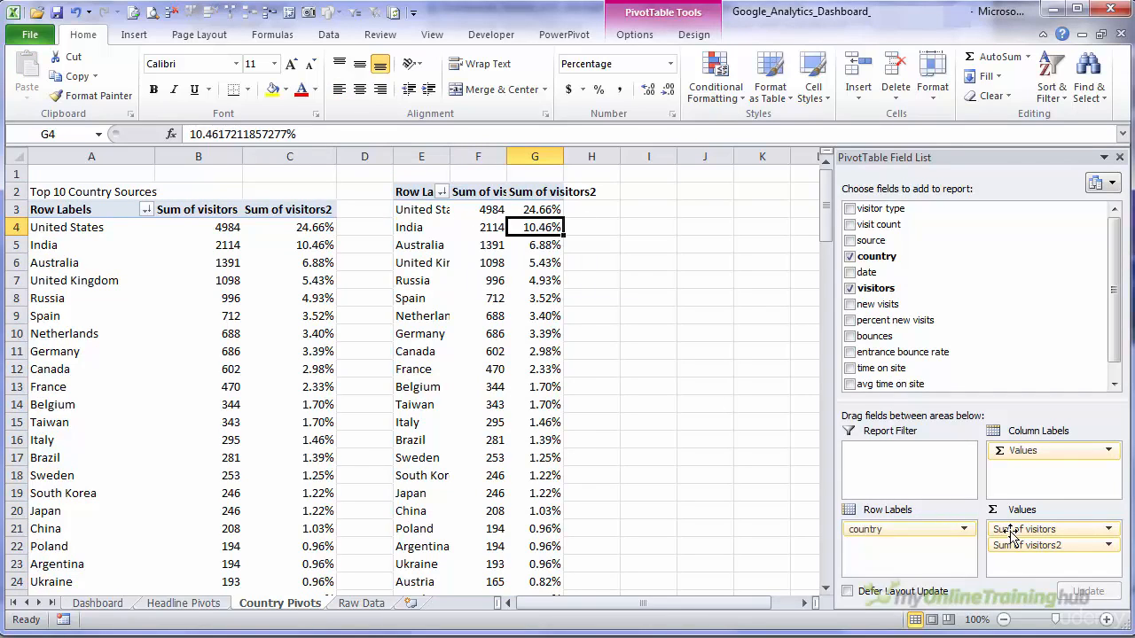
drag(1031, 549, 612, 576)
click(556, 228)
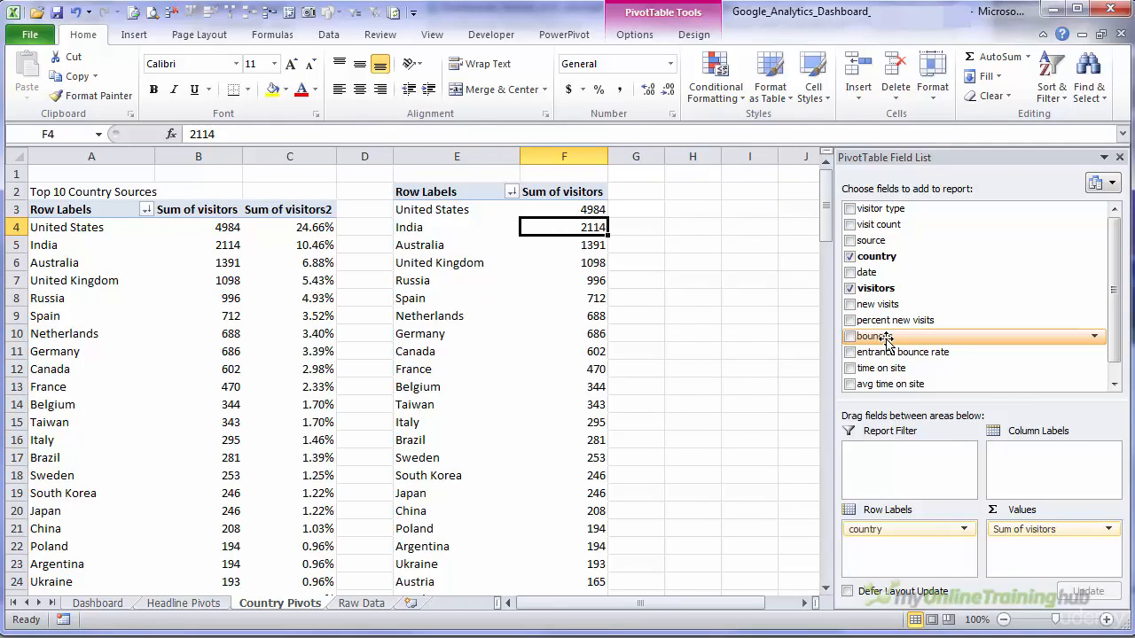
drag(885, 338, 878, 312)
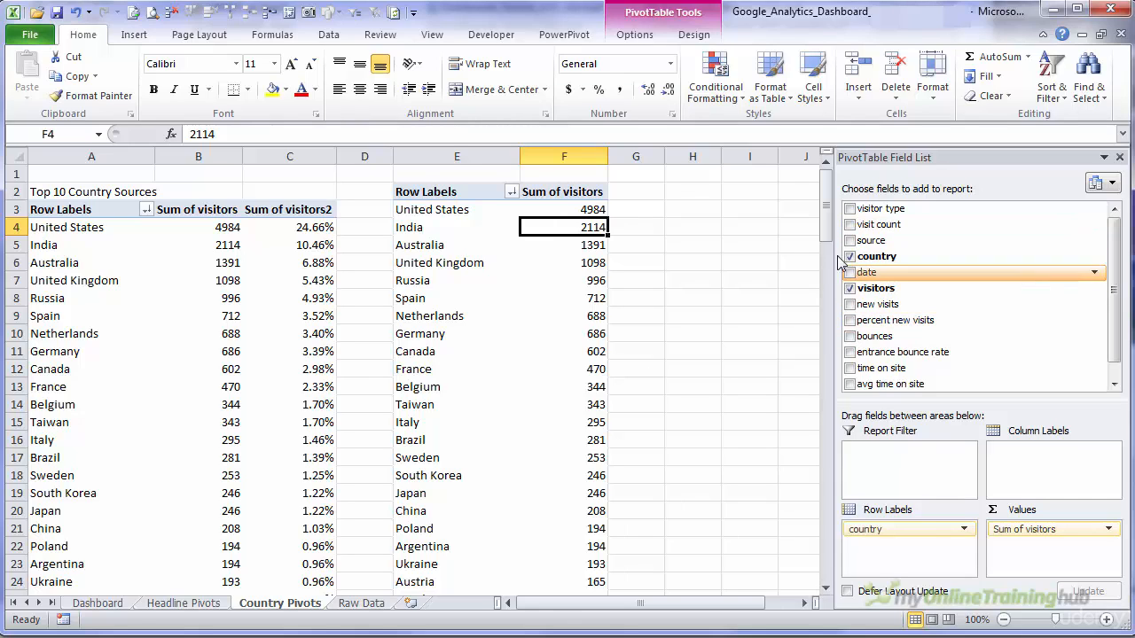
drag(862, 272, 1048, 454)
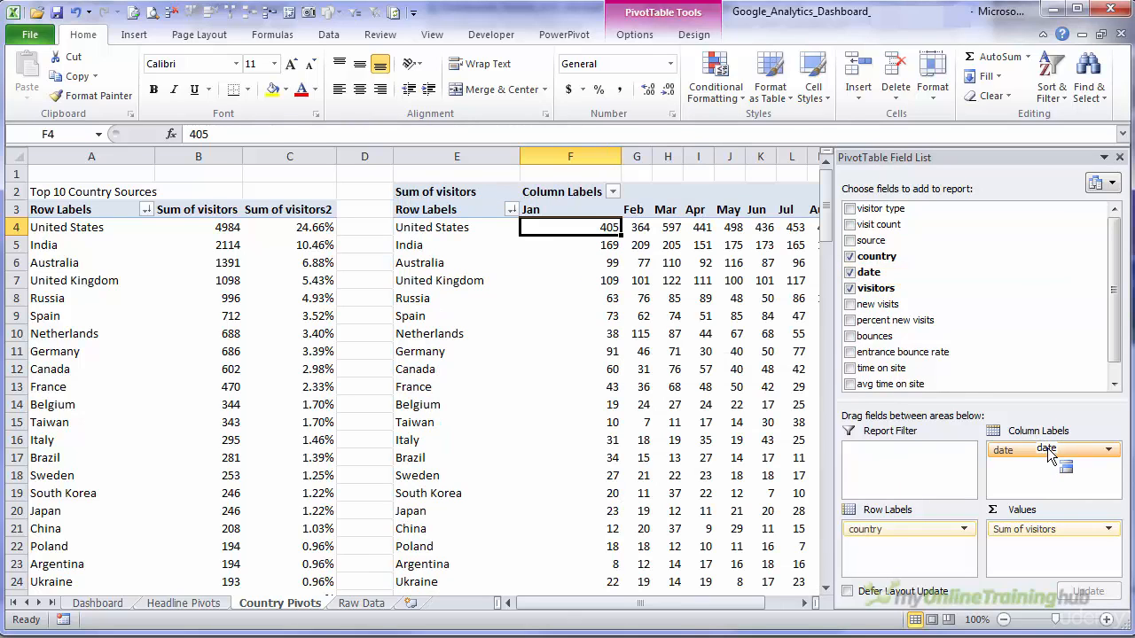
- Filter the copied PivotTable's countries to the top 10 items by Sum of visitors
click(511, 211)
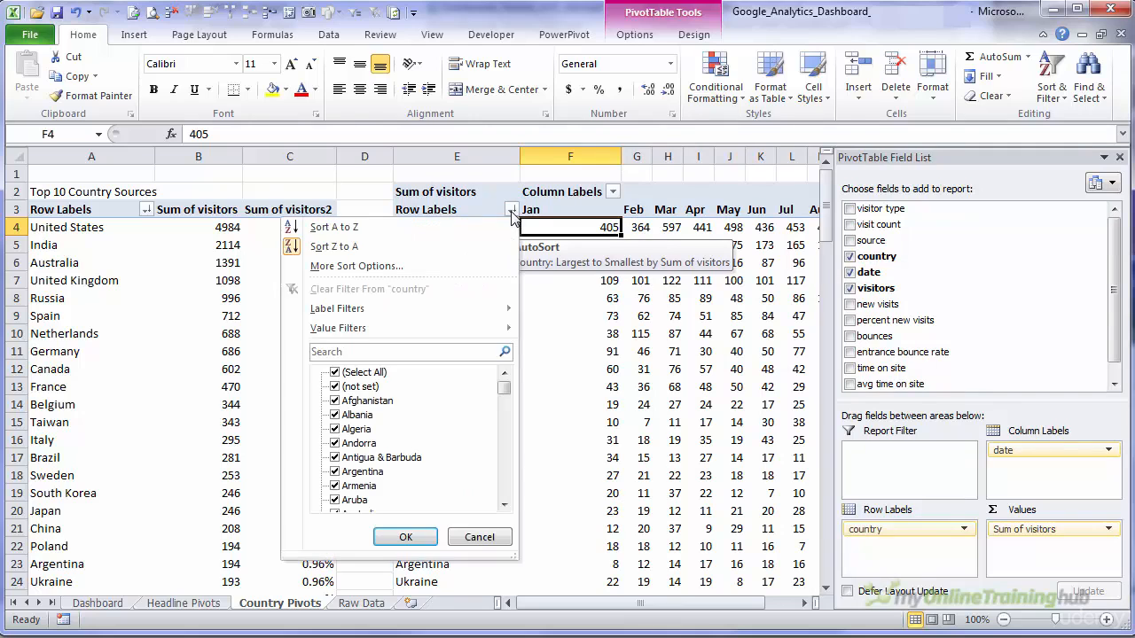
mouse_move(479, 333)
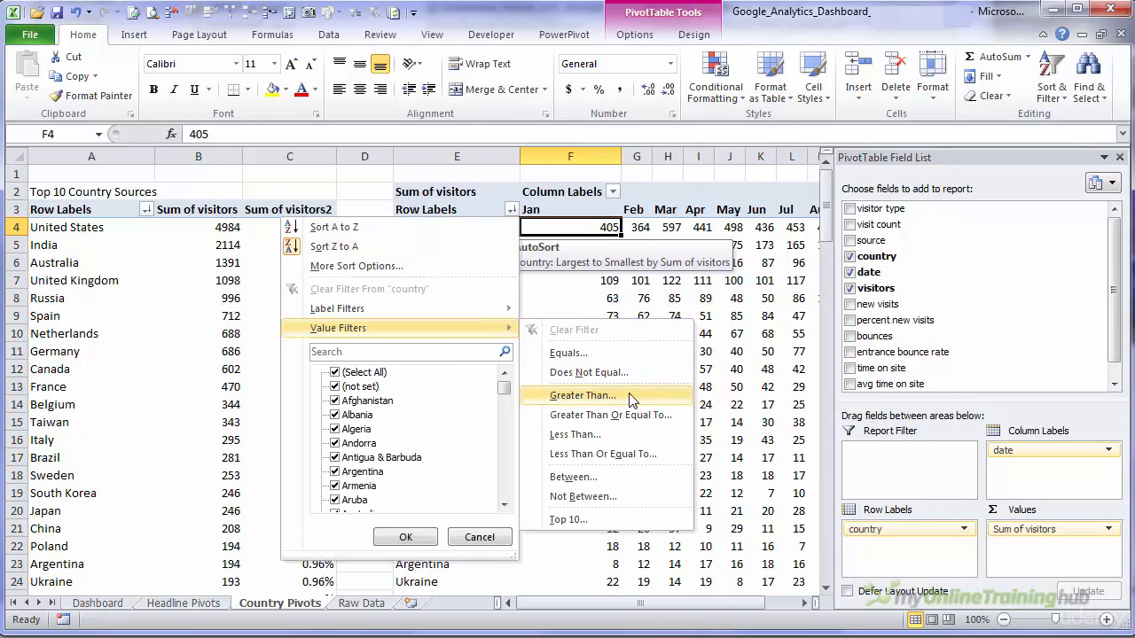
click(624, 521)
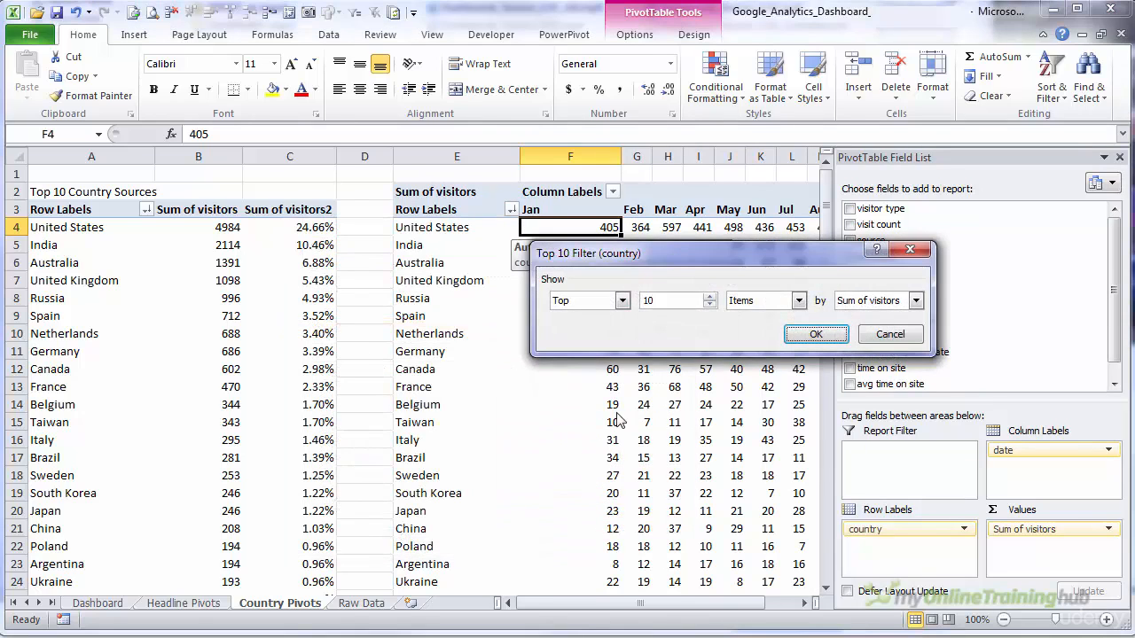
click(622, 300)
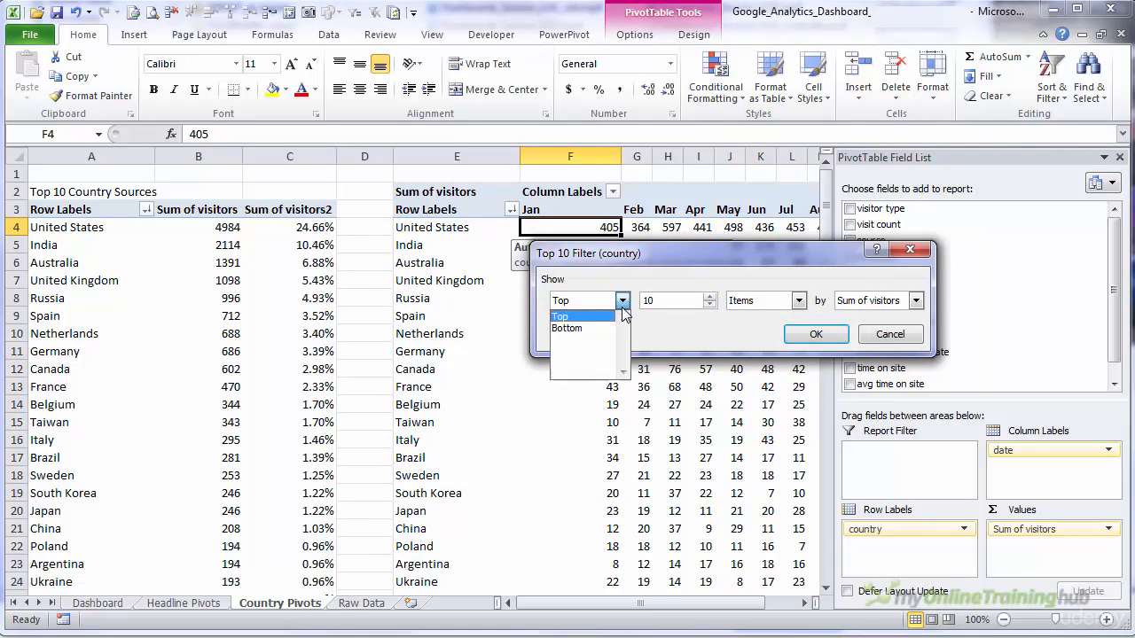
click(623, 300)
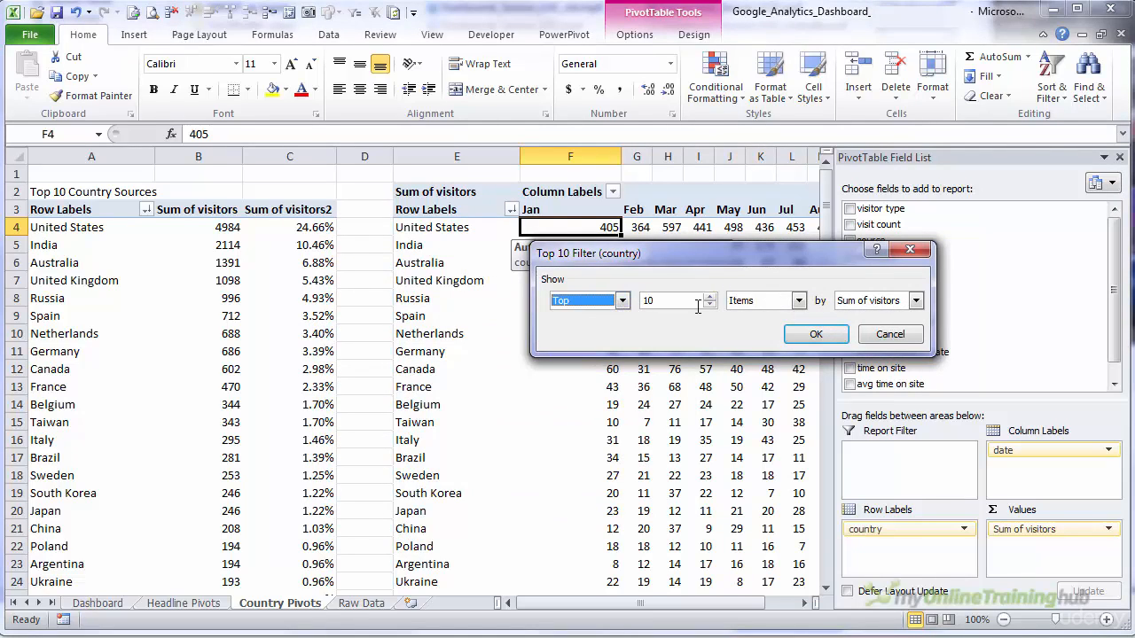
click(916, 300)
click(917, 300)
click(815, 334)
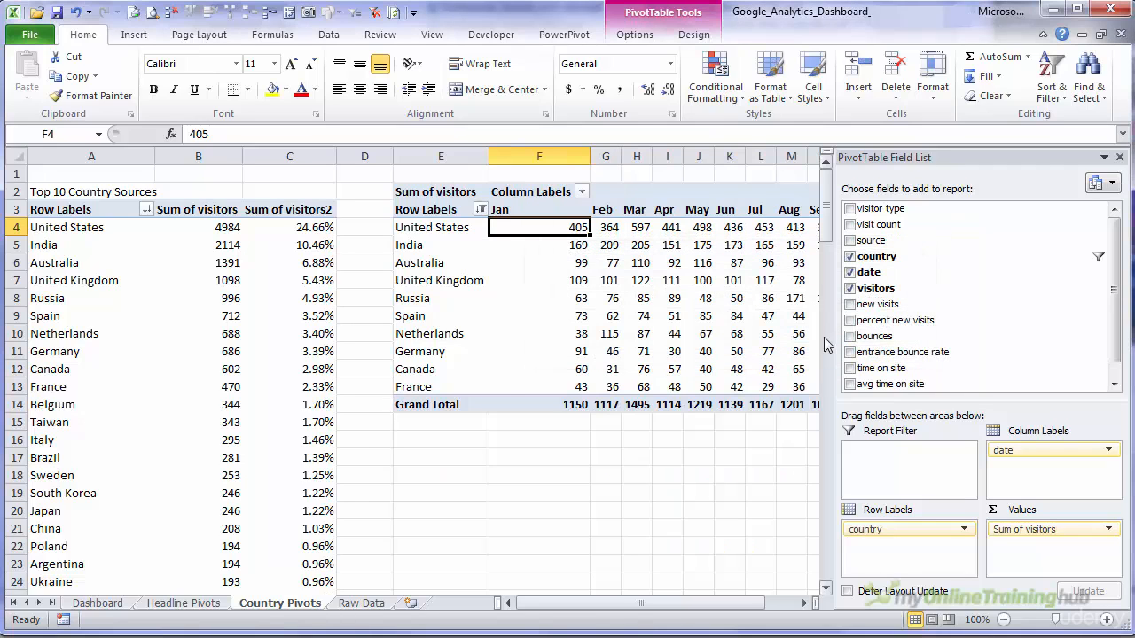
- Remove both the Grand Total row and the Grand Total column from the monthly country PivotTable
right_click(471, 404)
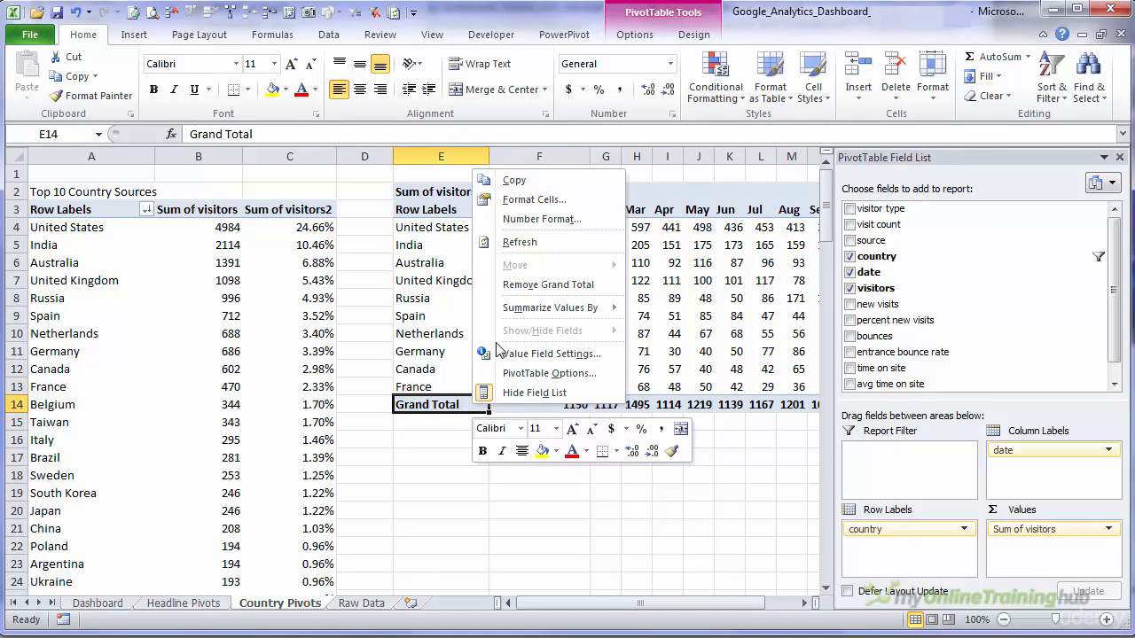
click(551, 285)
click(904, 209)
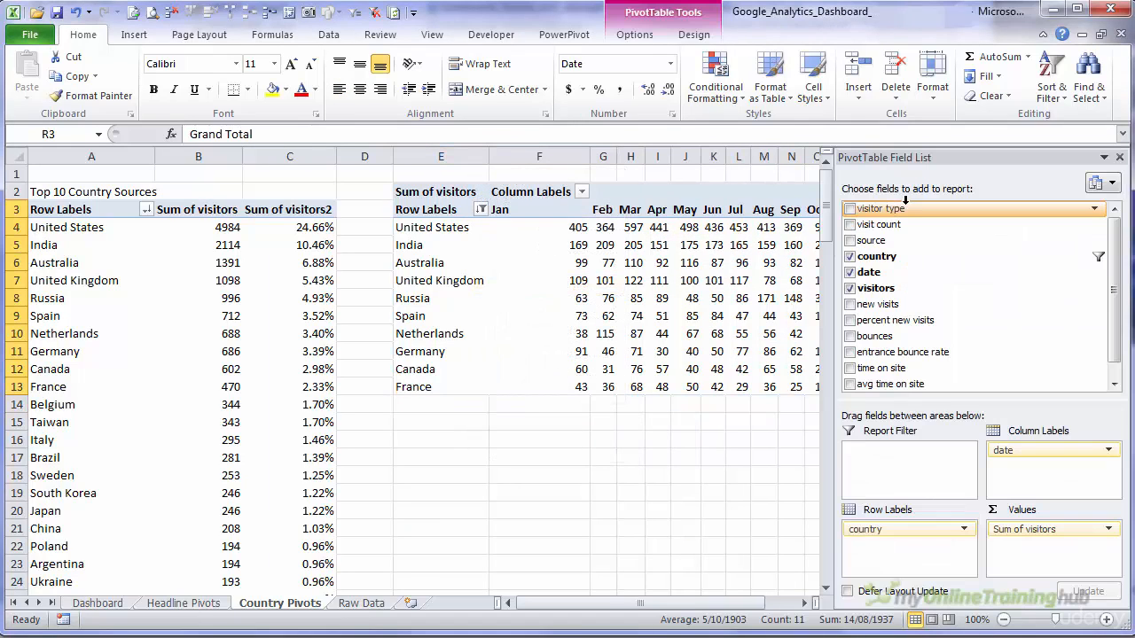
click(1122, 158)
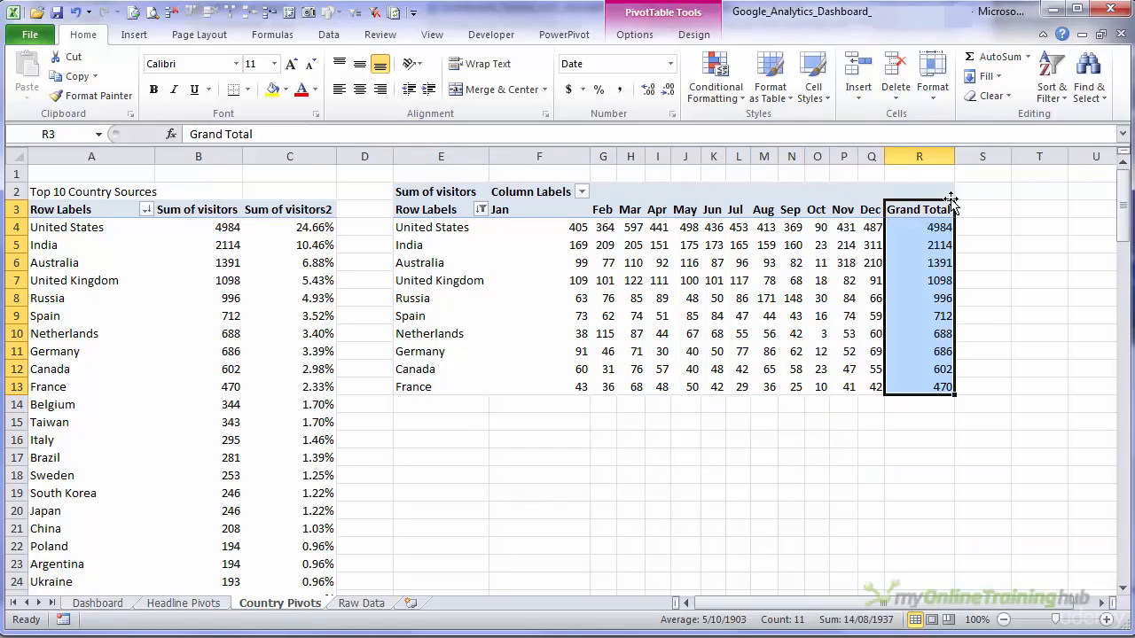
right_click(920, 213)
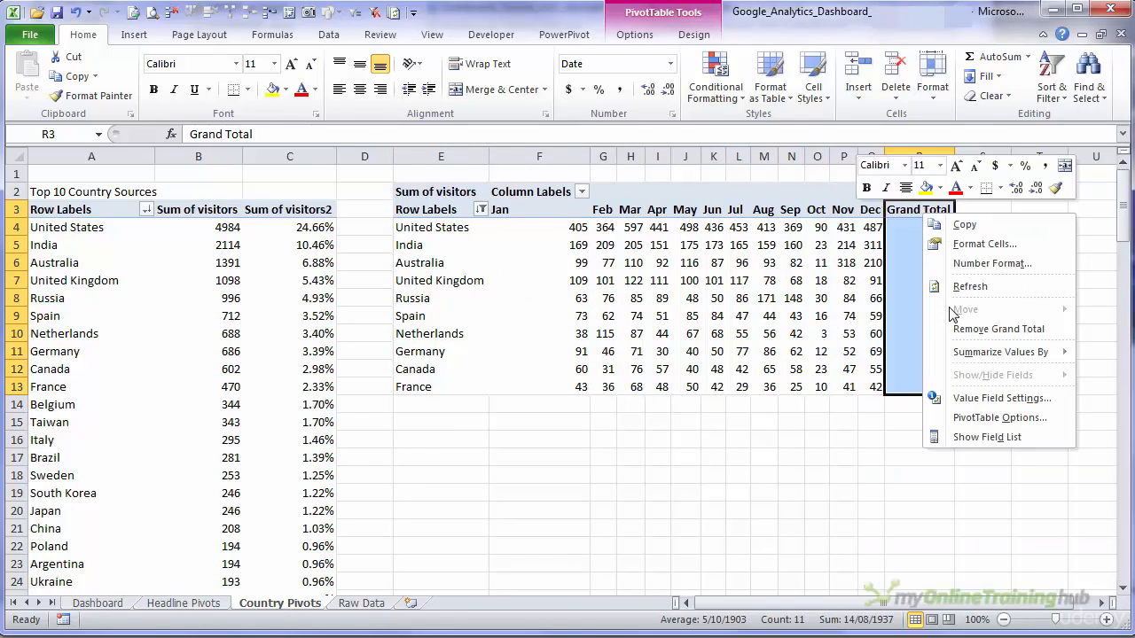
click(998, 329)
click(764, 297)
drag(578, 238, 844, 371)
click(574, 229)
drag(606, 240, 882, 387)
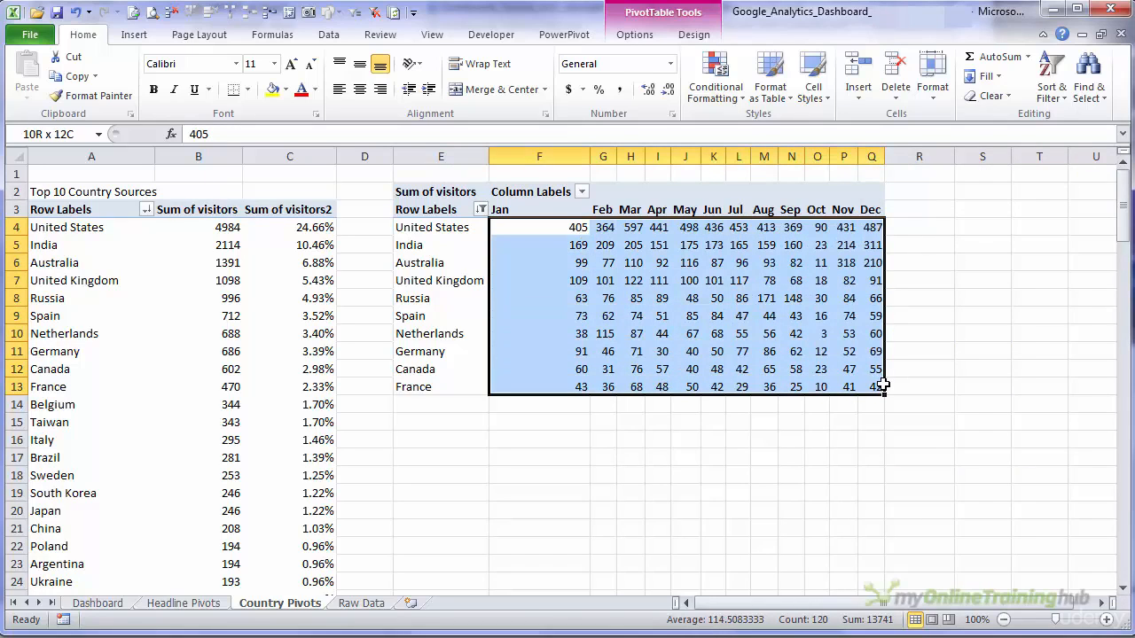
- Insert line sparklines in the dashboard's Trend cells F18:F27, using 'Country Pivots'!F4:Q13 as the data range
click(186, 603)
click(131, 603)
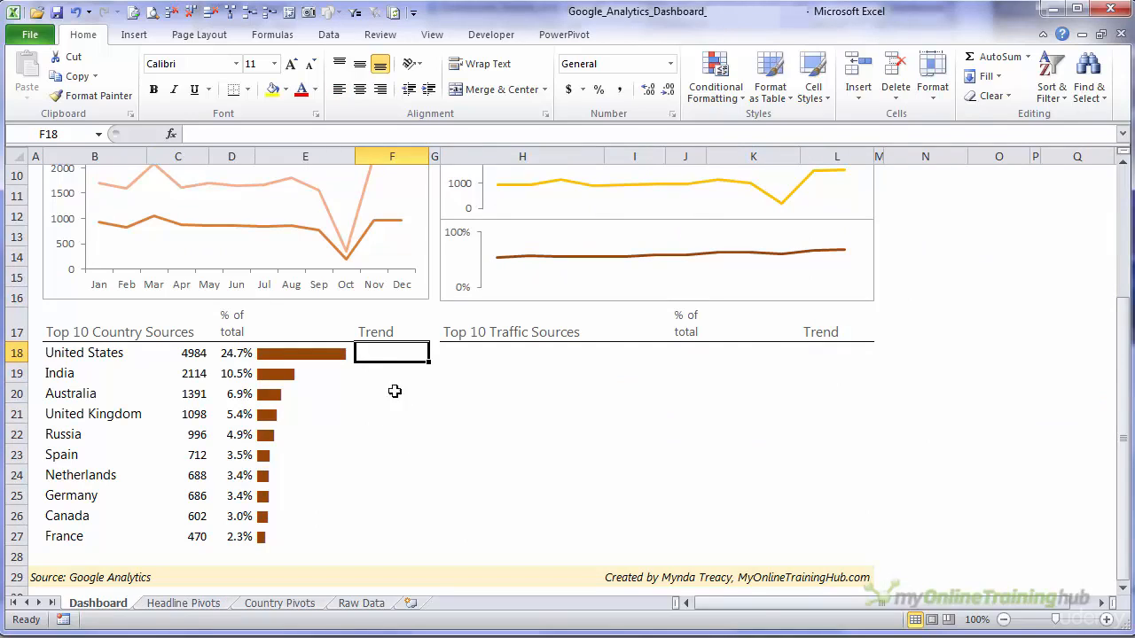
shift+click(371, 529)
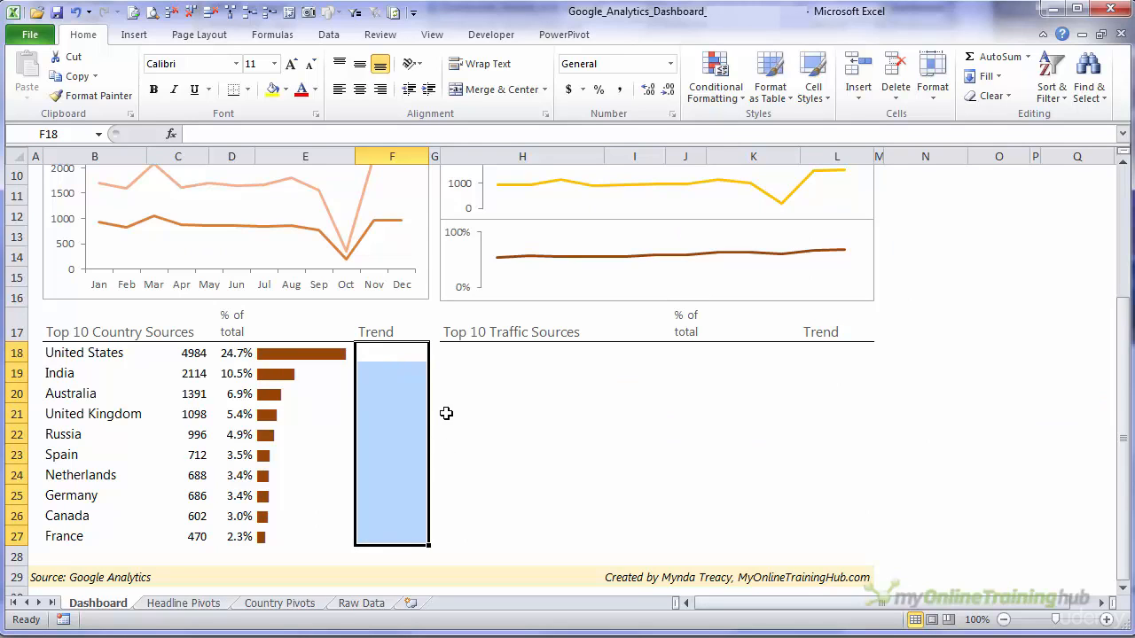
click(134, 35)
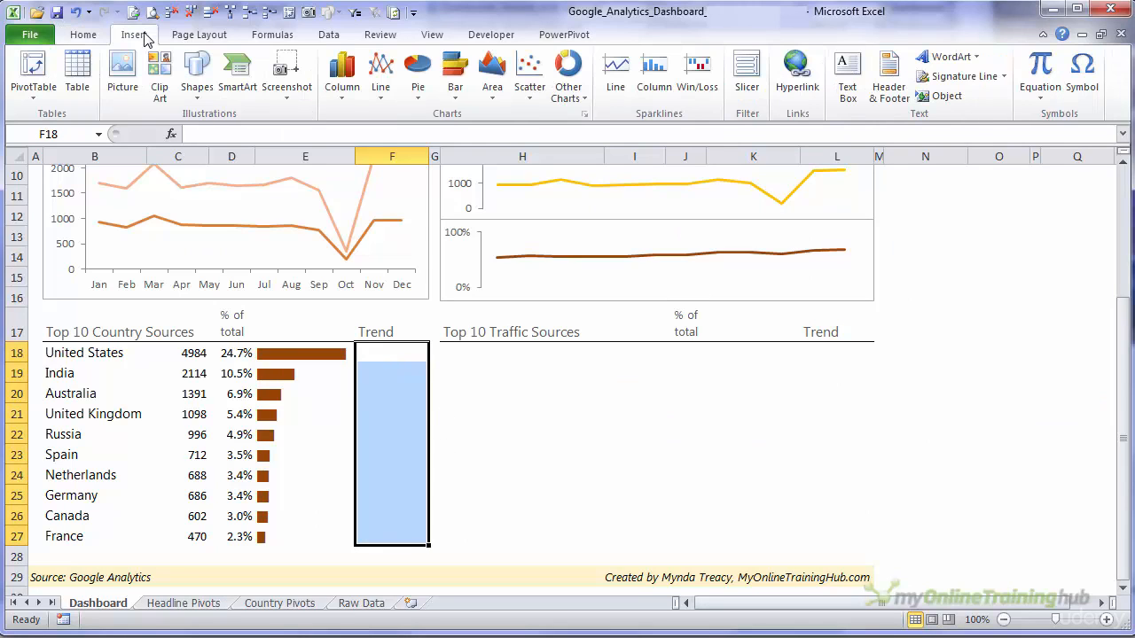
click(616, 76)
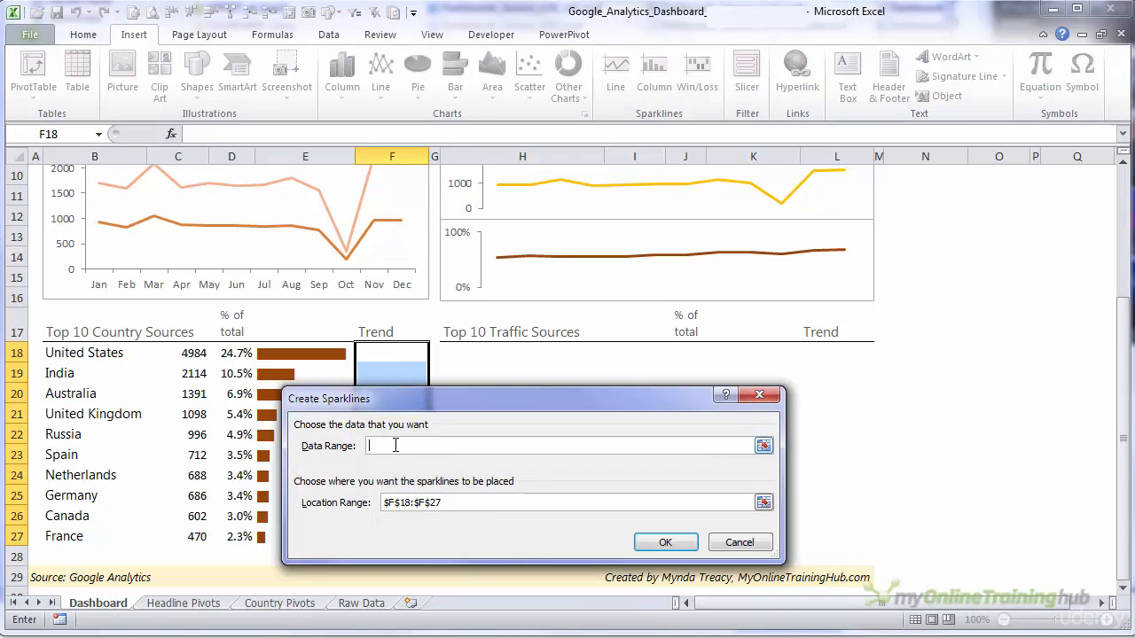
click(280, 603)
click(543, 226)
drag(543, 226, 874, 389)
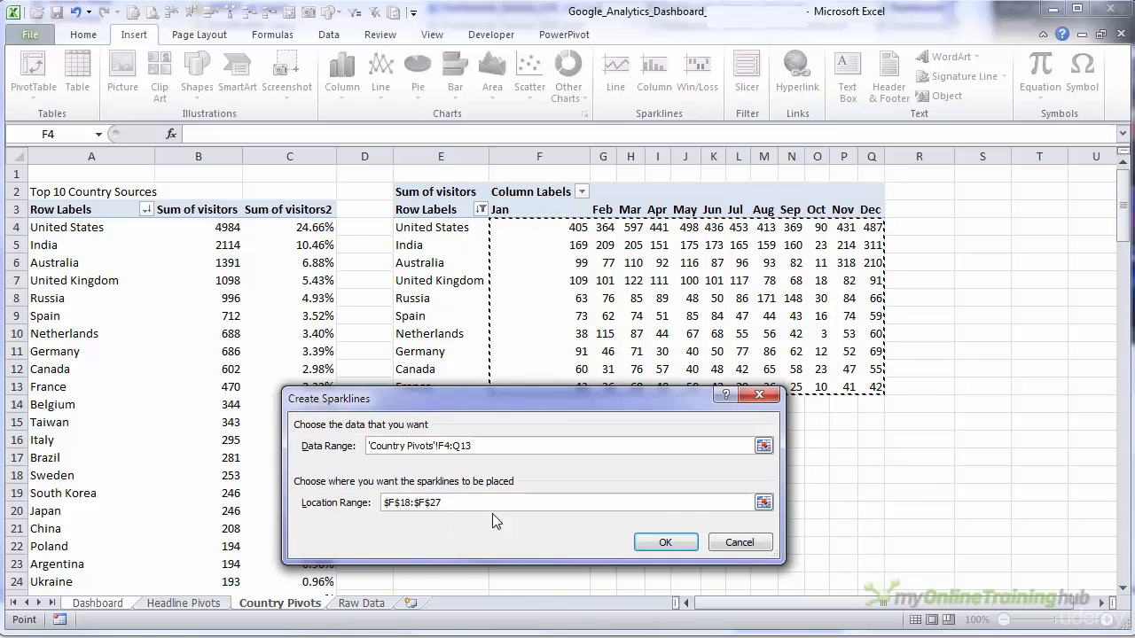
click(660, 543)
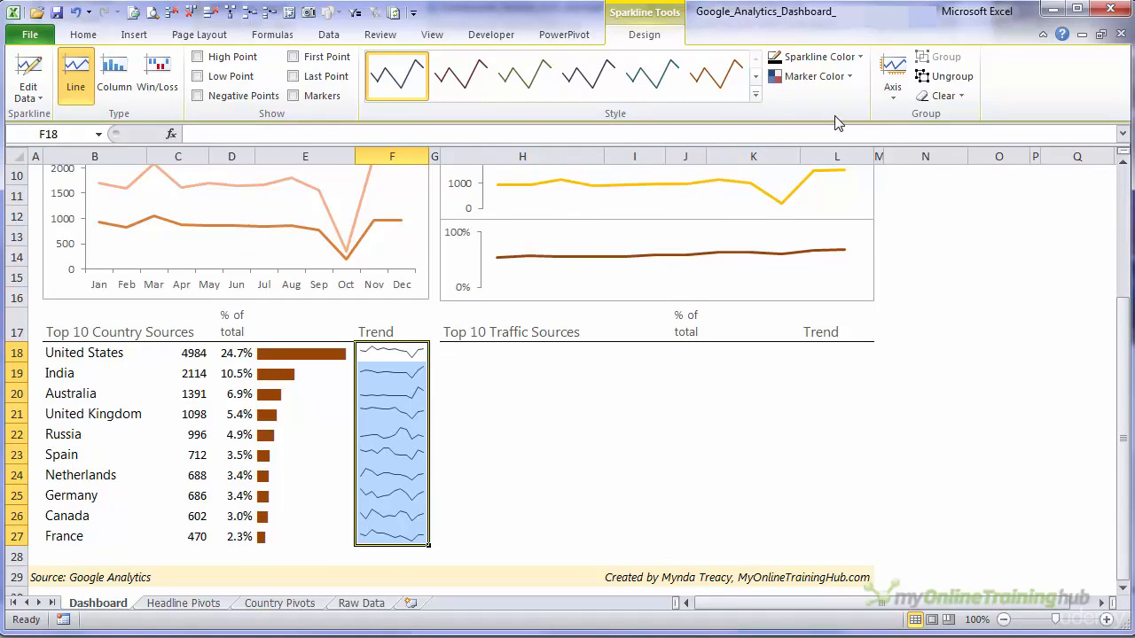
- Apply an orange style to the Trend sparklines and show their markers in a darker orange
click(754, 97)
click(724, 122)
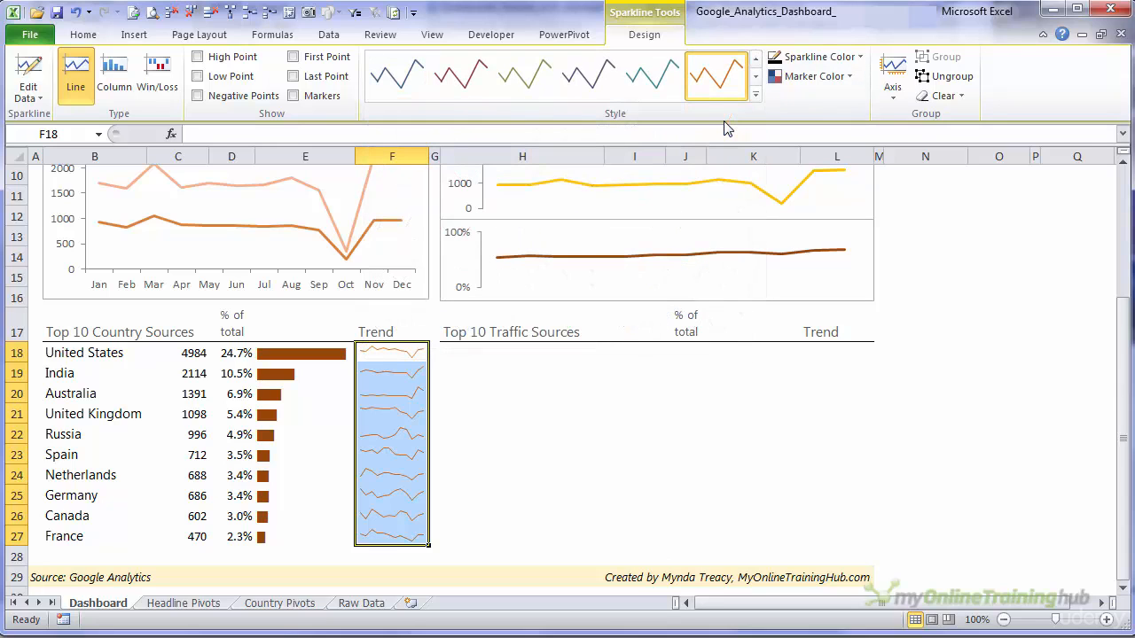
click(816, 76)
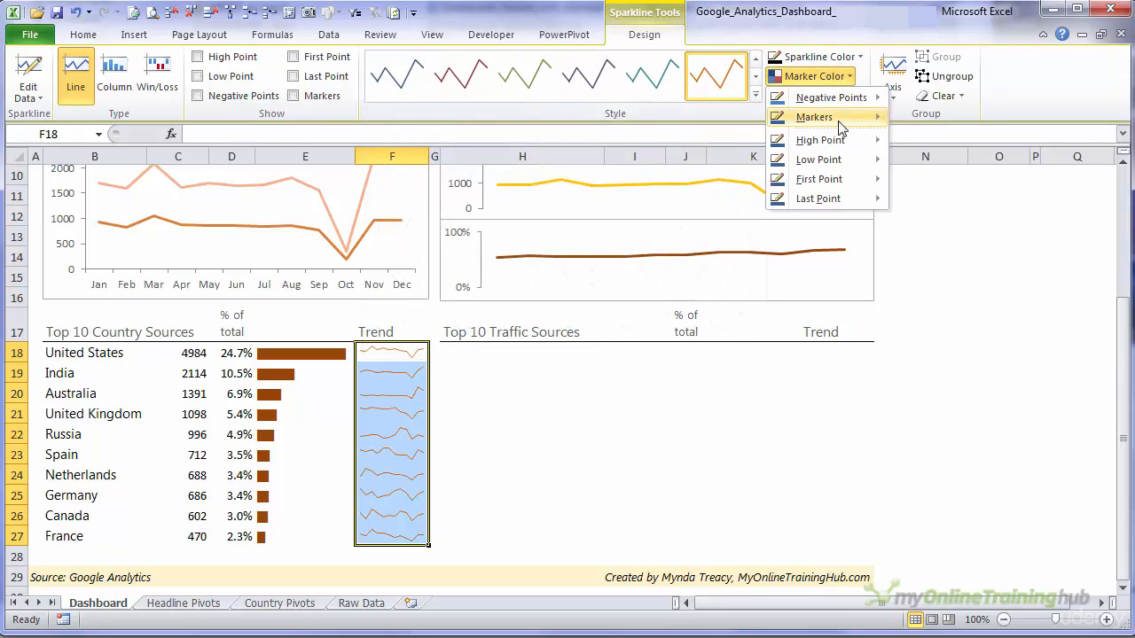
mouse_move(839, 123)
click(1032, 193)
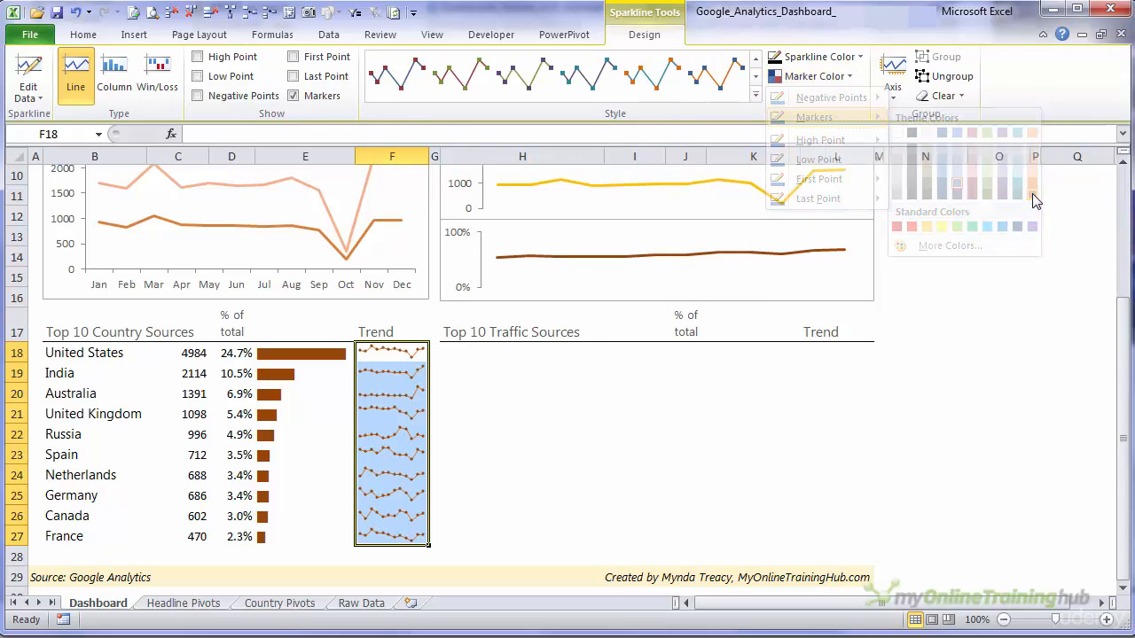
click(619, 406)
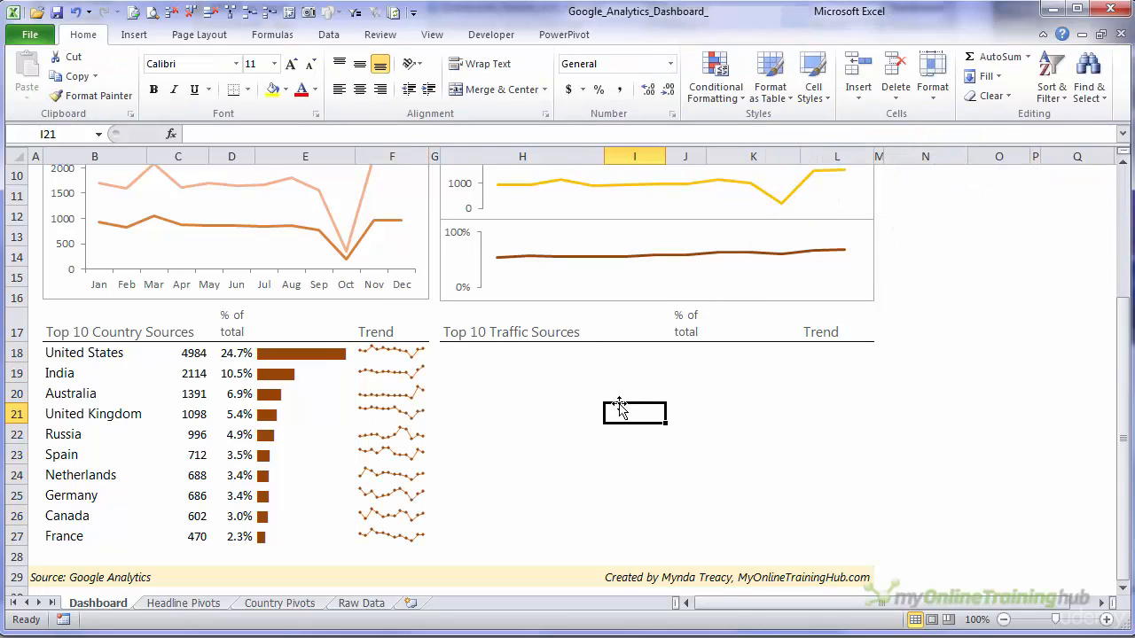
click(82, 336)
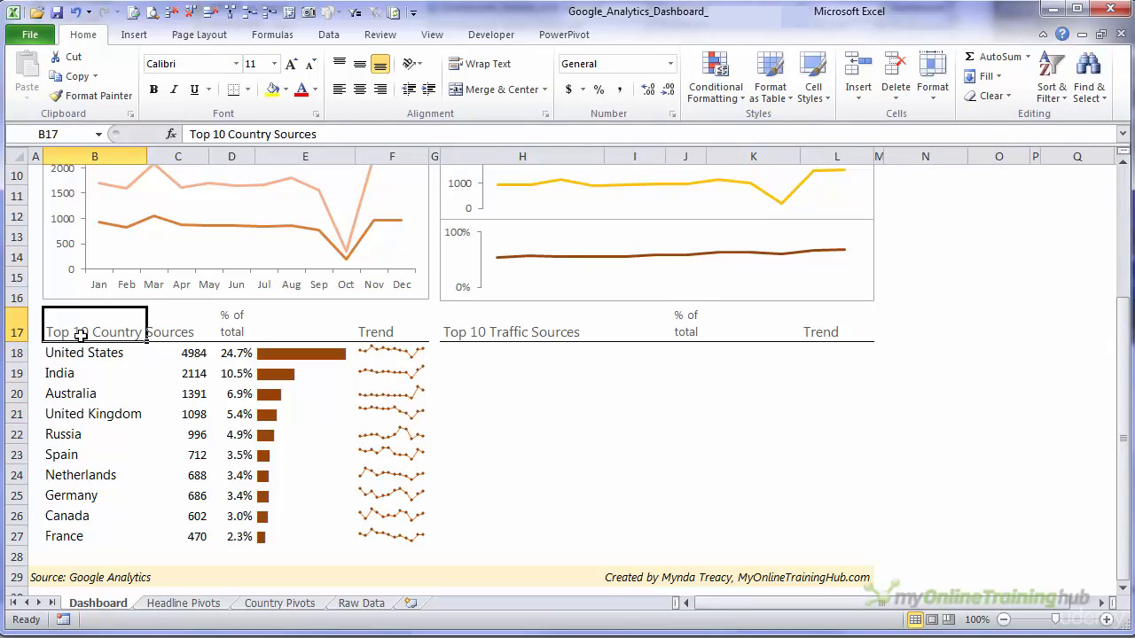
click(124, 372)
drag(277, 353, 289, 533)
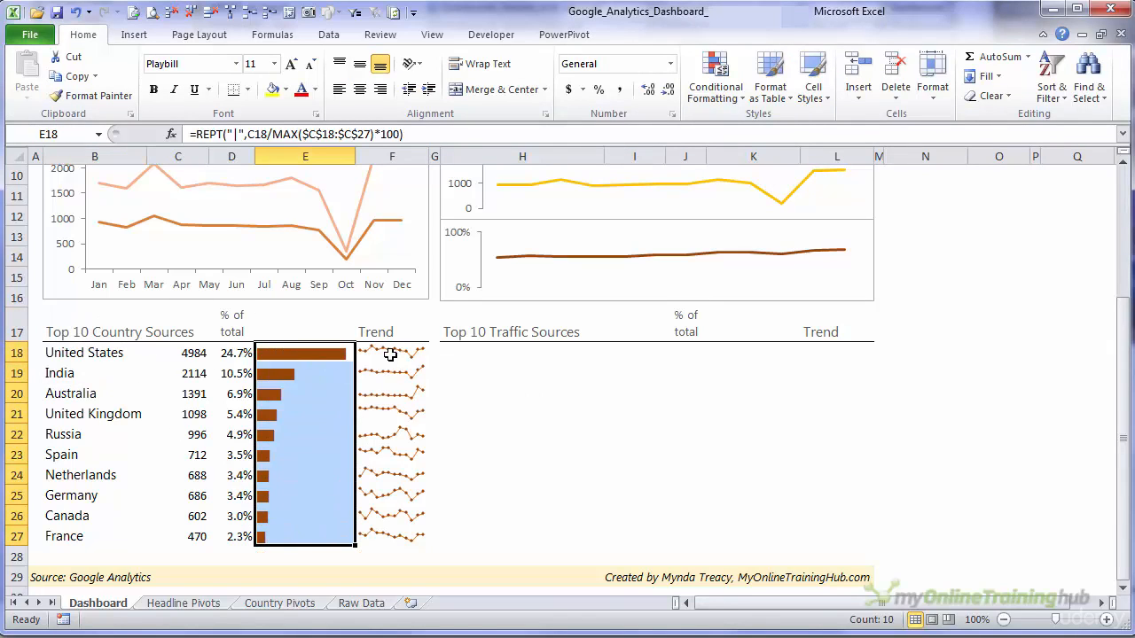
drag(390, 354, 377, 535)
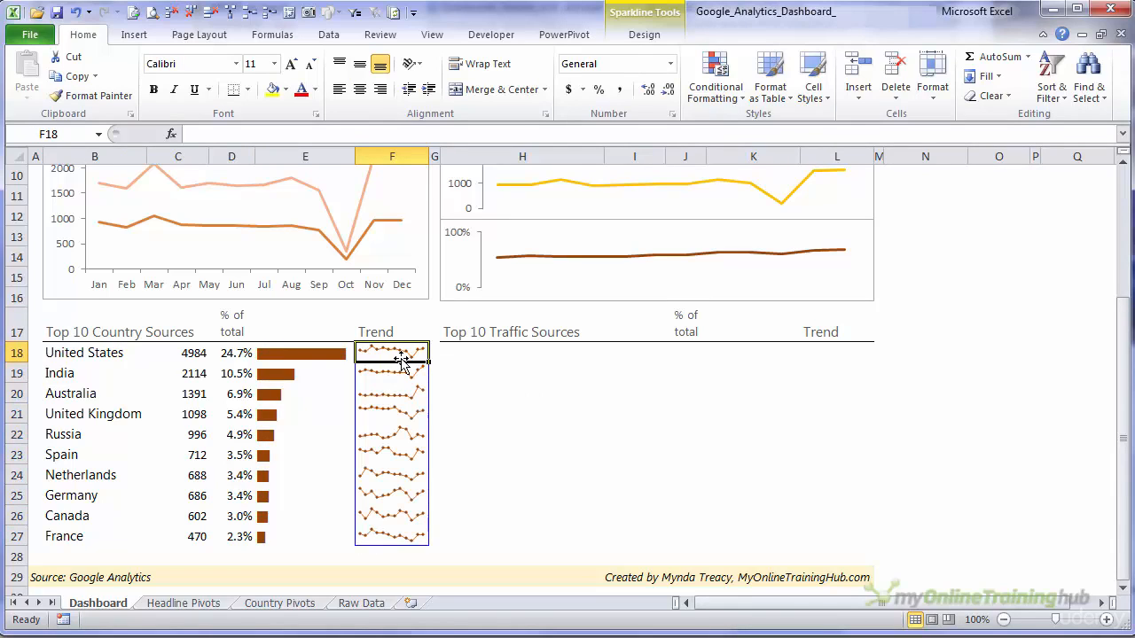
drag(76, 348, 390, 353)
click(485, 359)
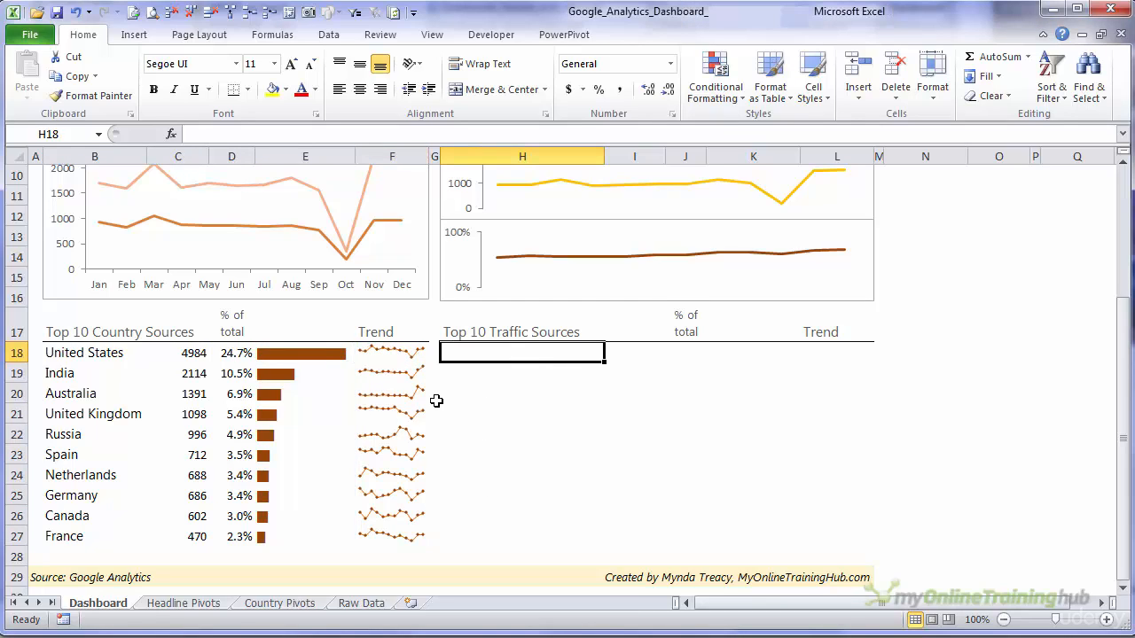
- Duplicate the Country Pivots sheet, placing the copy directly before Raw Data
click(277, 603)
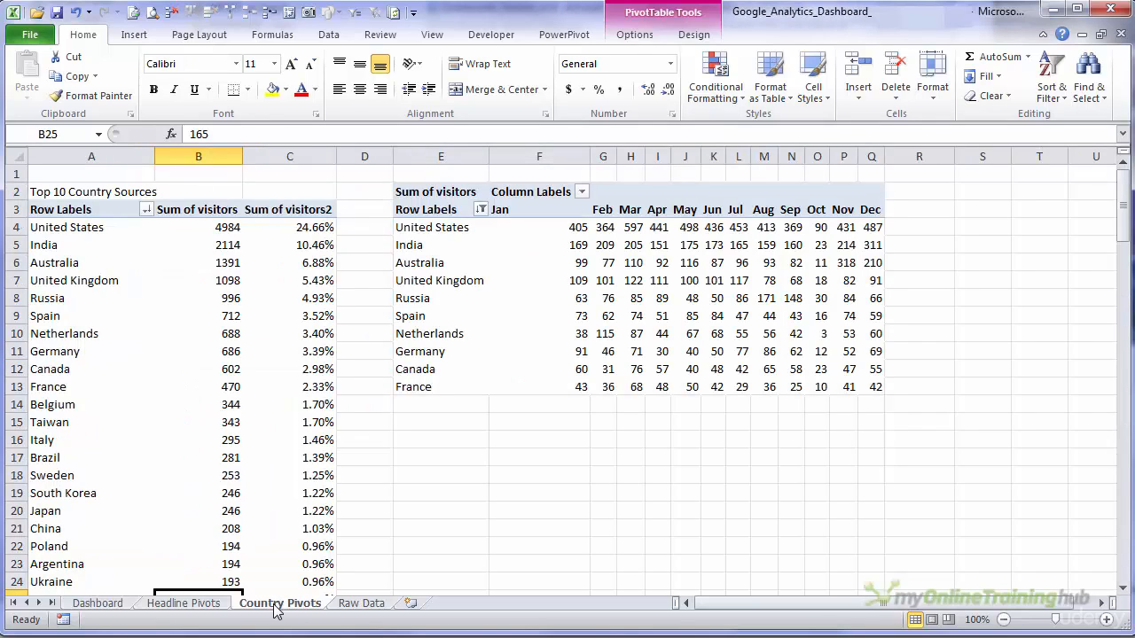
key(ctrl)
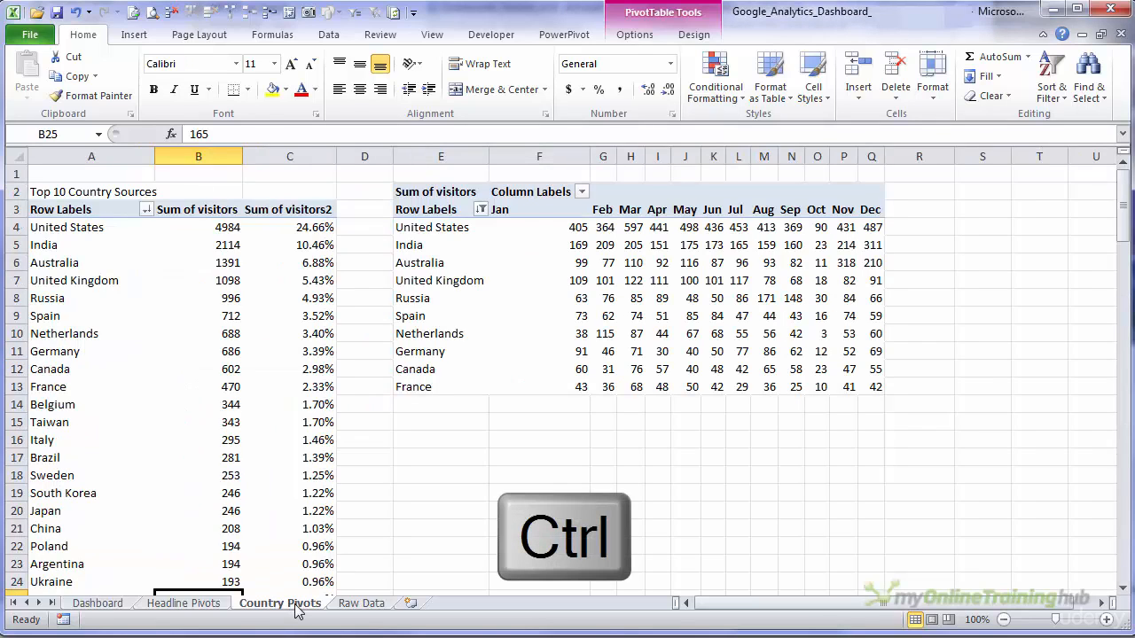
drag(299, 611, 351, 607)
drag(351, 610, 351, 607)
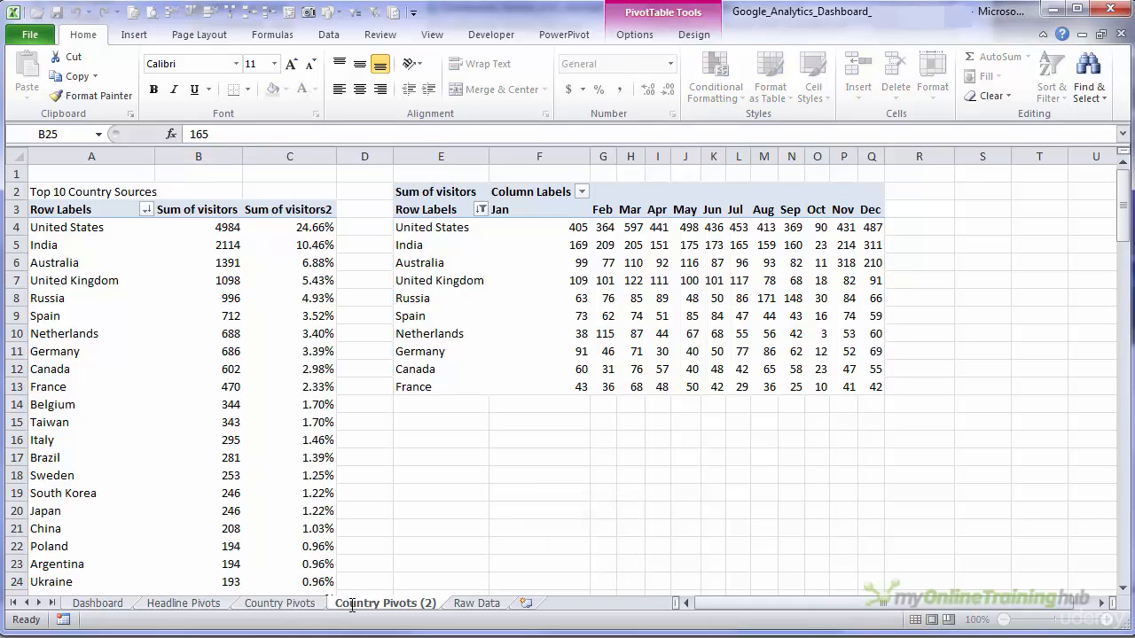
- Rename the copied sheet as Source Pivots
double_click(351, 604)
text(Source)
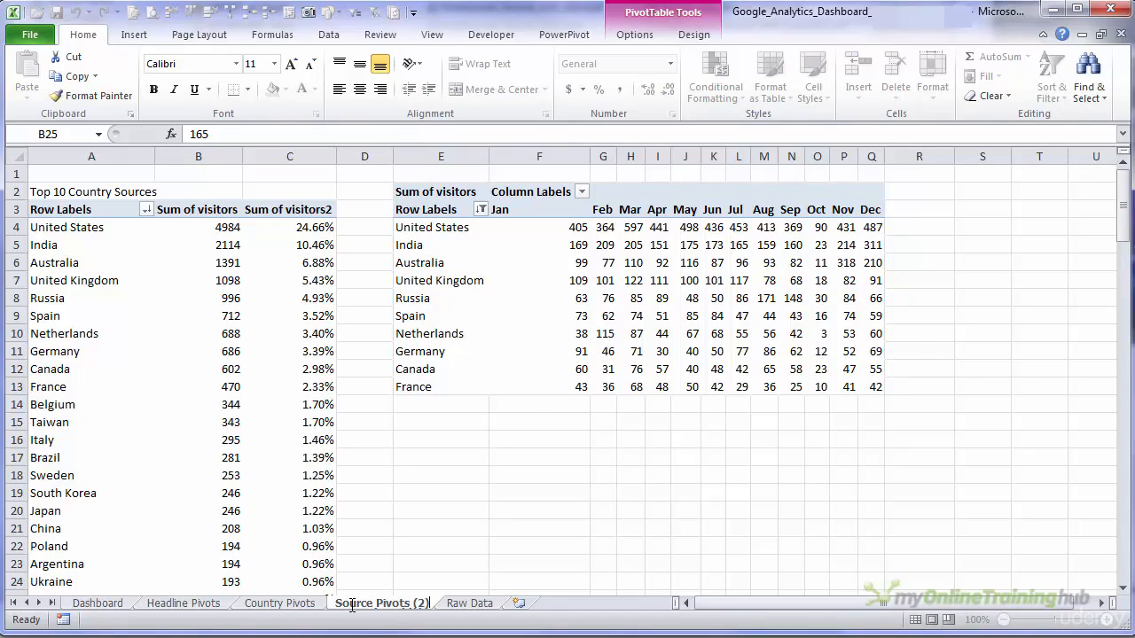
key(BackSpace)
key(BackSpace)
key(BackSpace)
key(BackSpace)
key(Return)
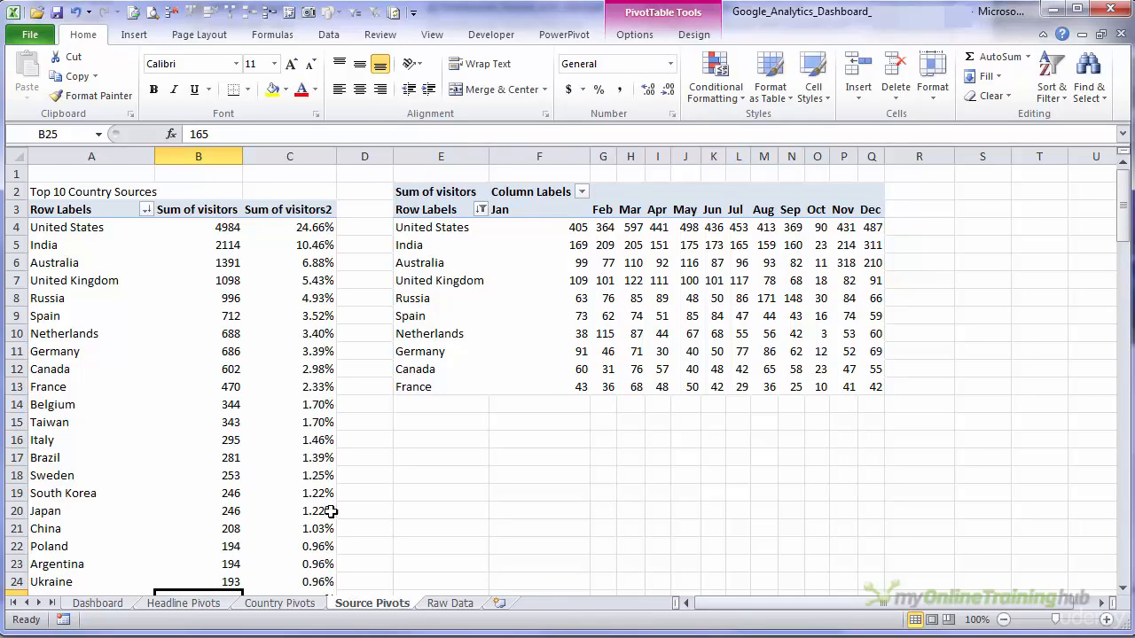
- Change the title in cell A2 of the Source Pivots sheet to Top 10 Sources
click(69, 191)
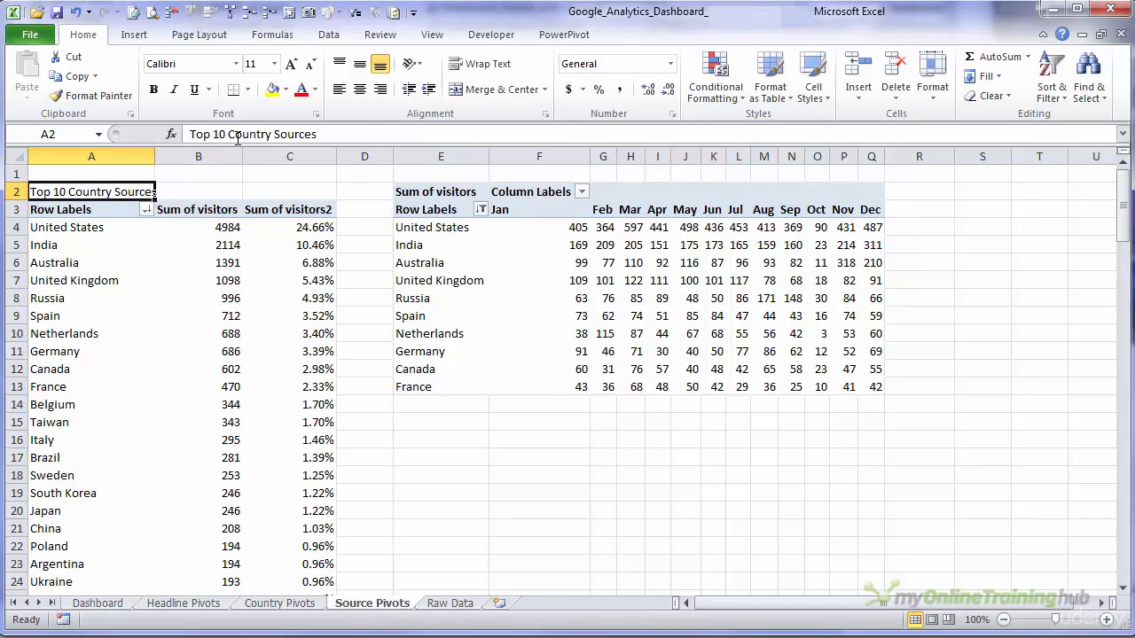
double_click(237, 135)
key(Delete)
key(Delete)
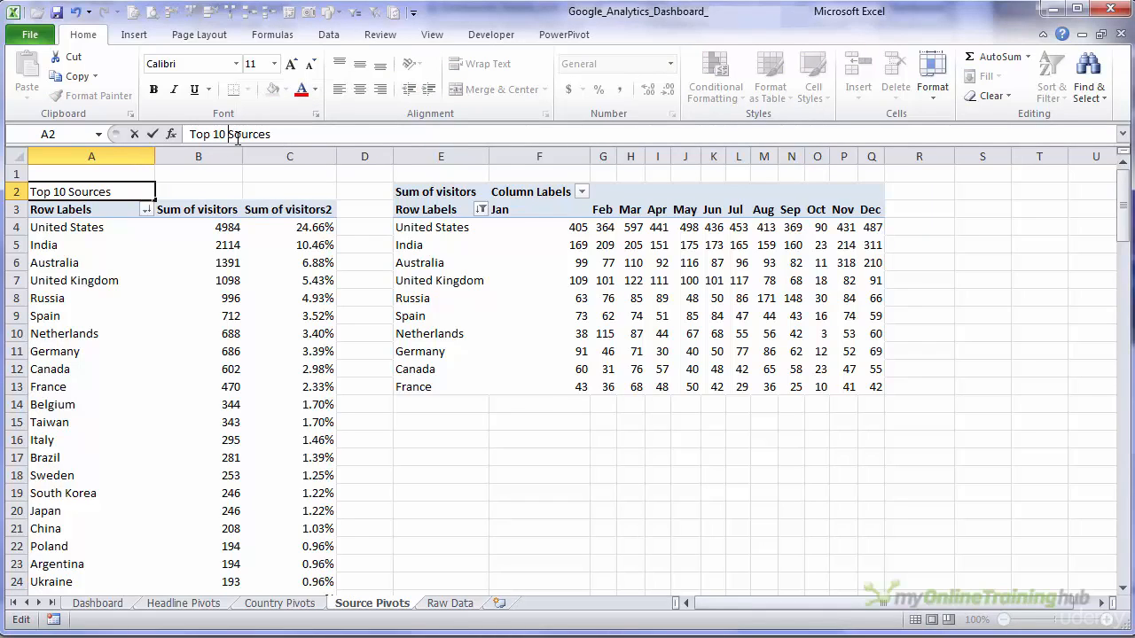
key(Return)
- Replace the country field with the source field as row labels in the PivotTable under Top 10 Sources
key(Down)
key(Down)
key(Down)
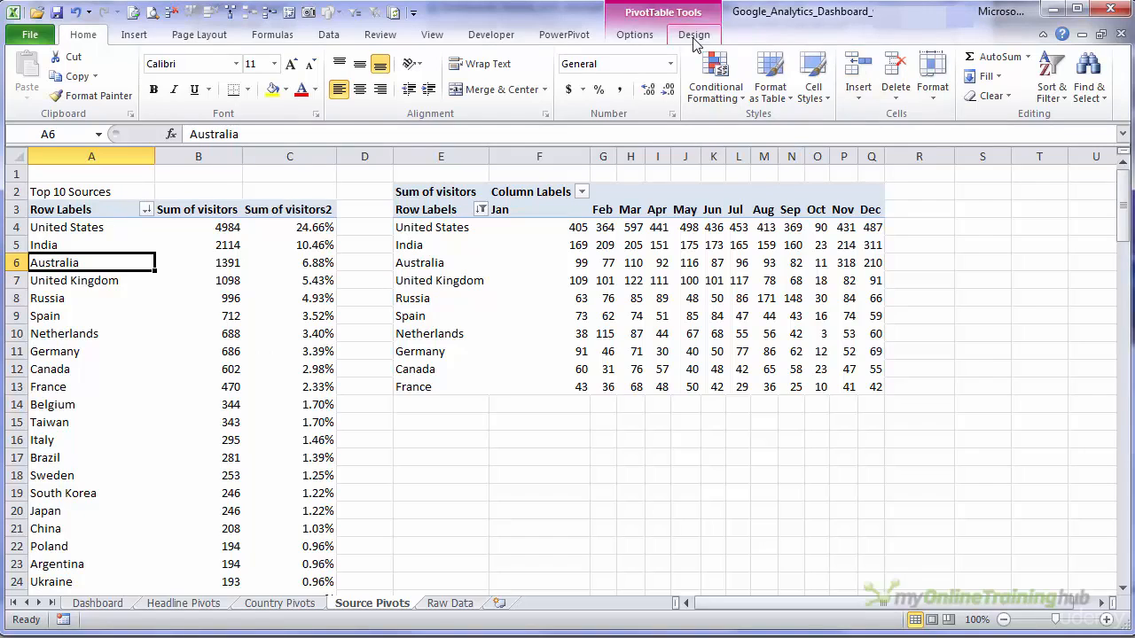
click(635, 34)
click(967, 75)
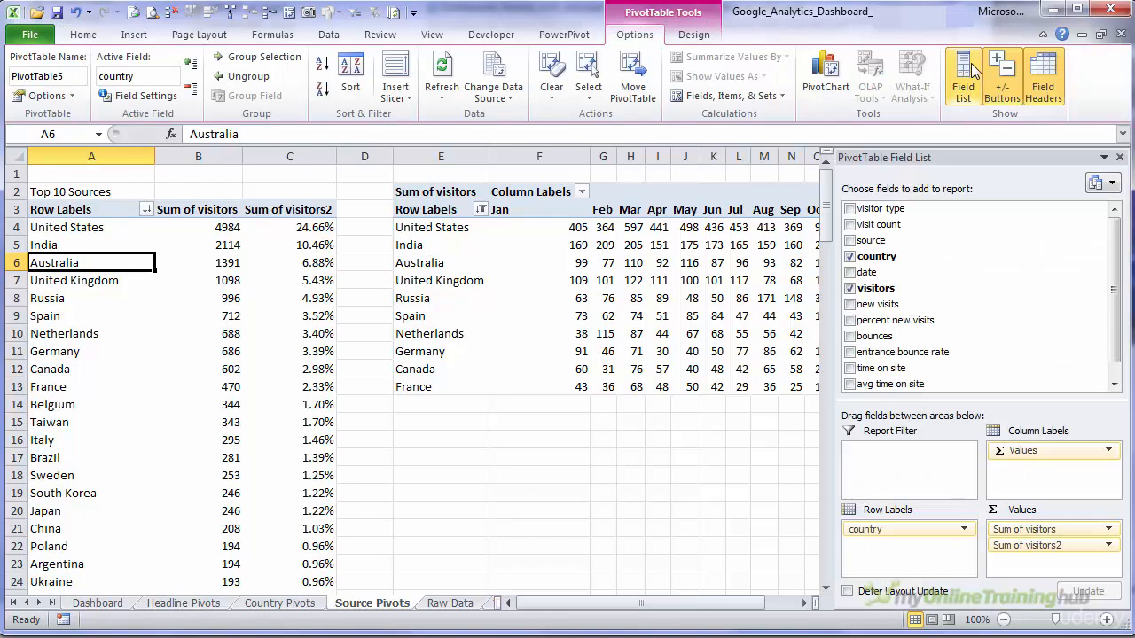
click(849, 257)
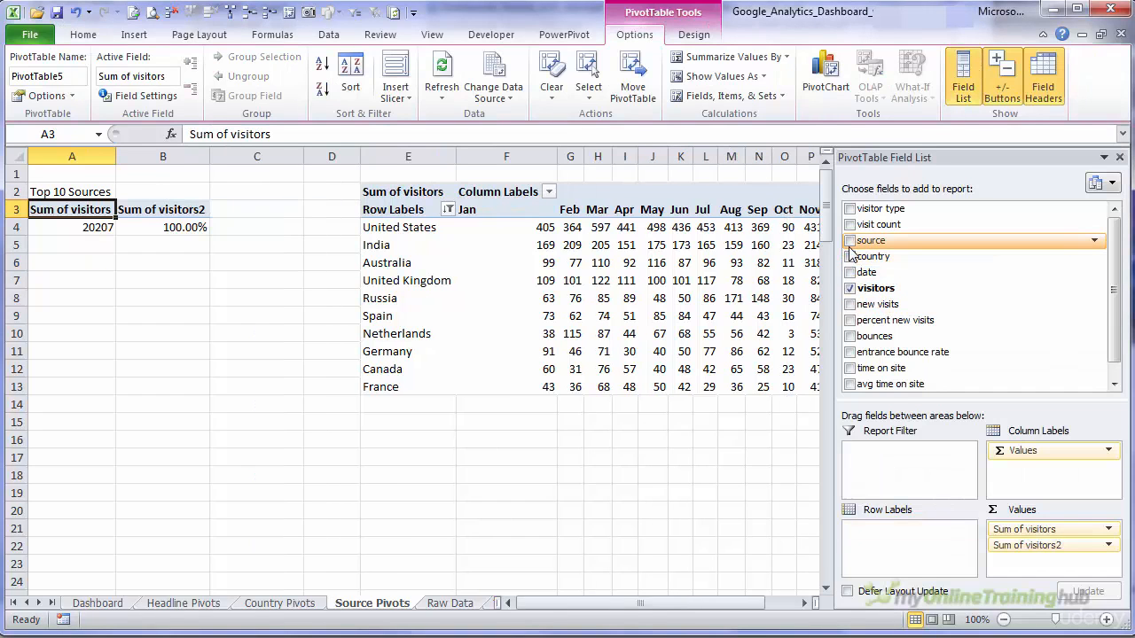
click(849, 245)
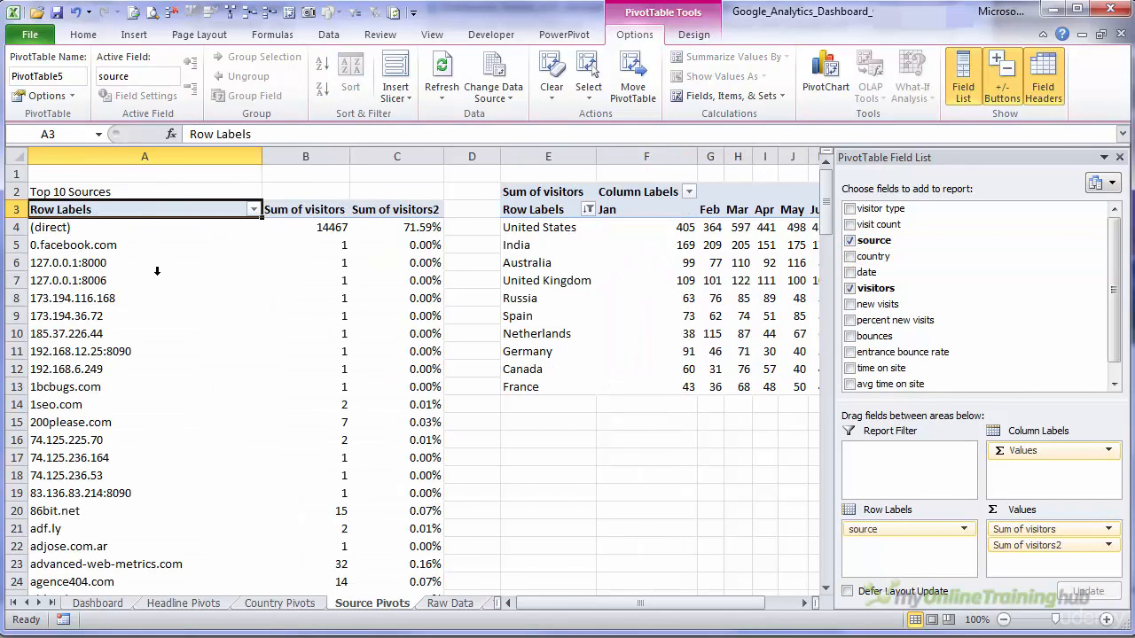
- Sort the source PivotTable by Sum of visitors from largest to smallest
click(316, 221)
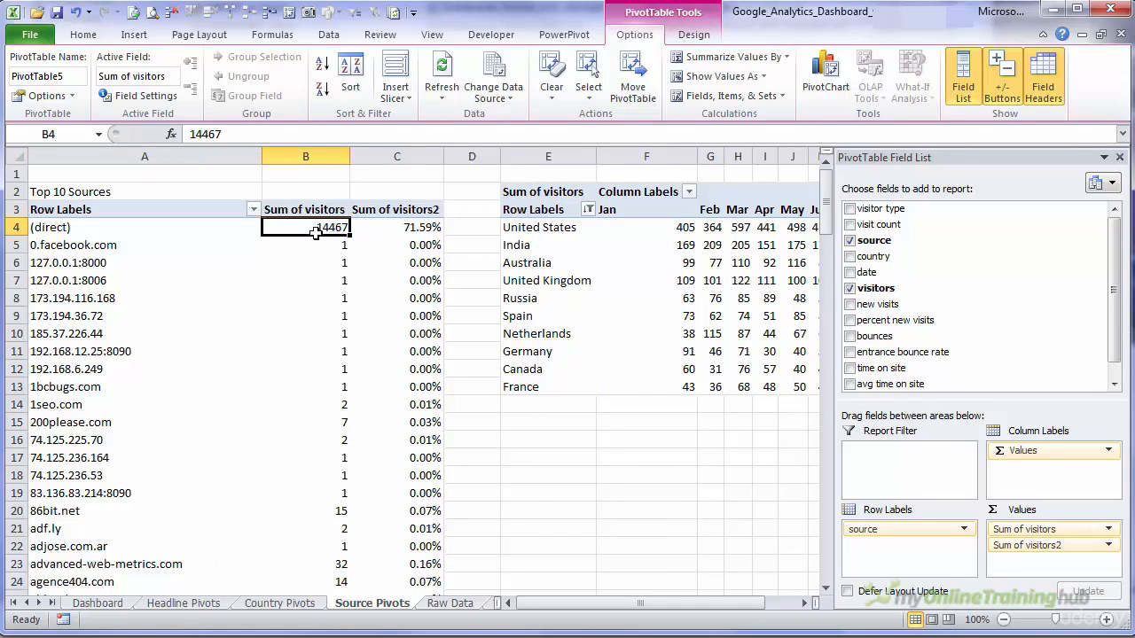
right_click(315, 227)
mouse_move(375, 323)
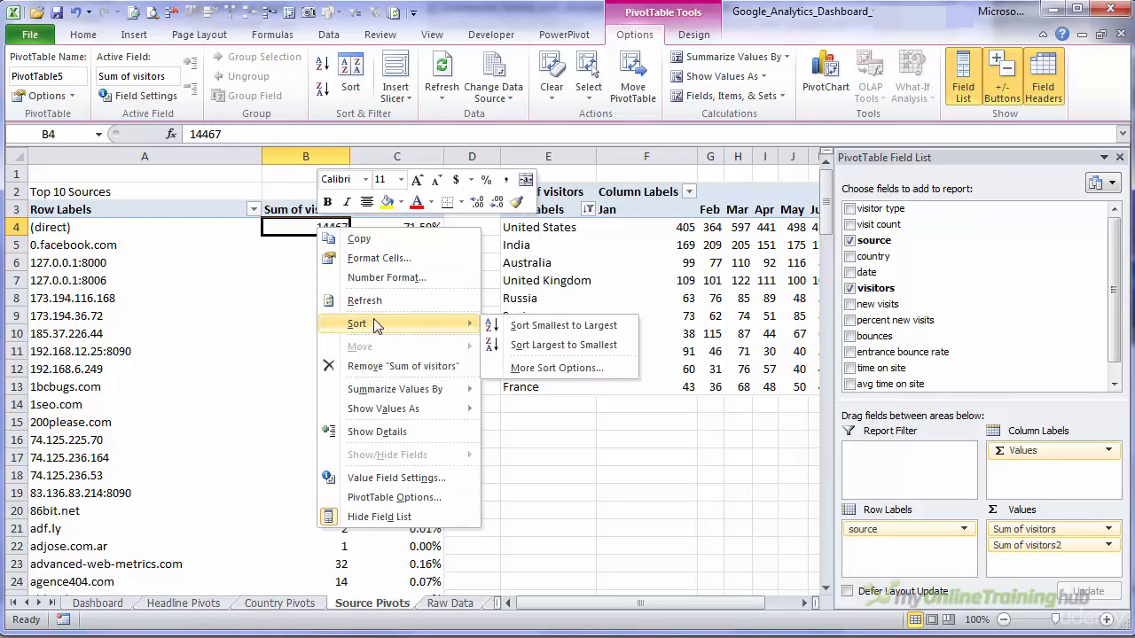
click(525, 345)
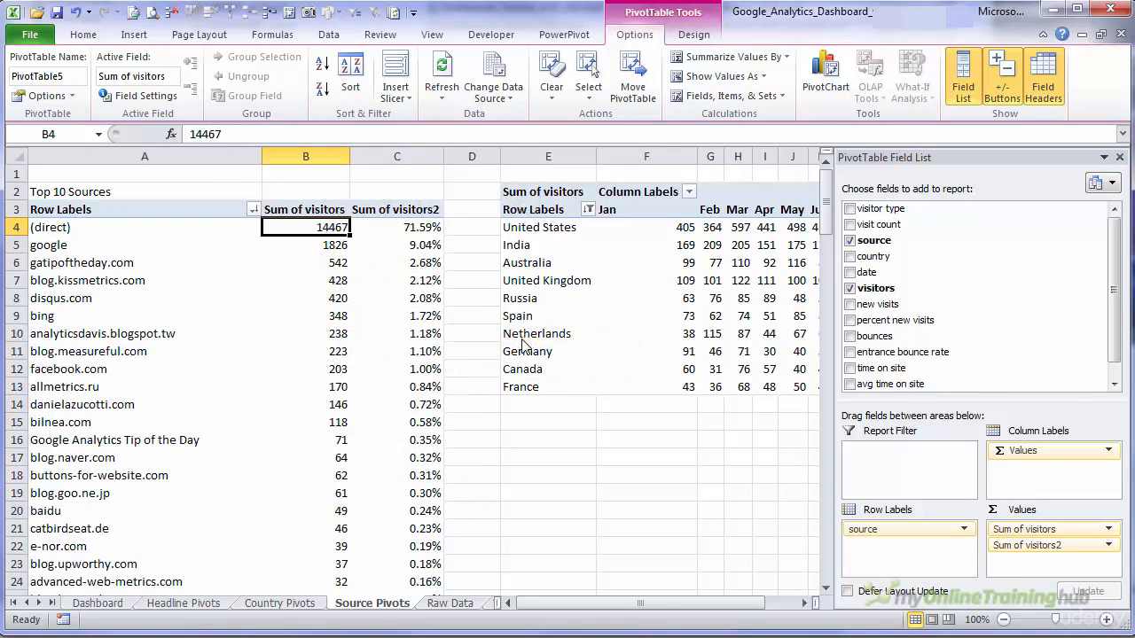
- Clear the entire monthly country PivotTable, including its formatting, from the Source Pivots sheet
click(541, 250)
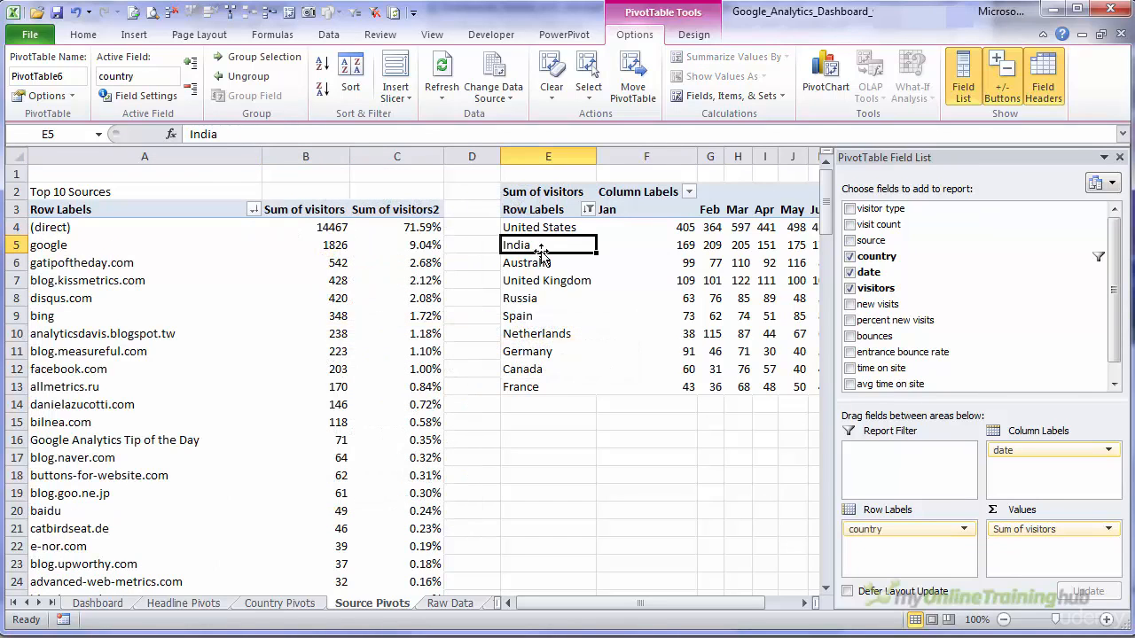
click(540, 180)
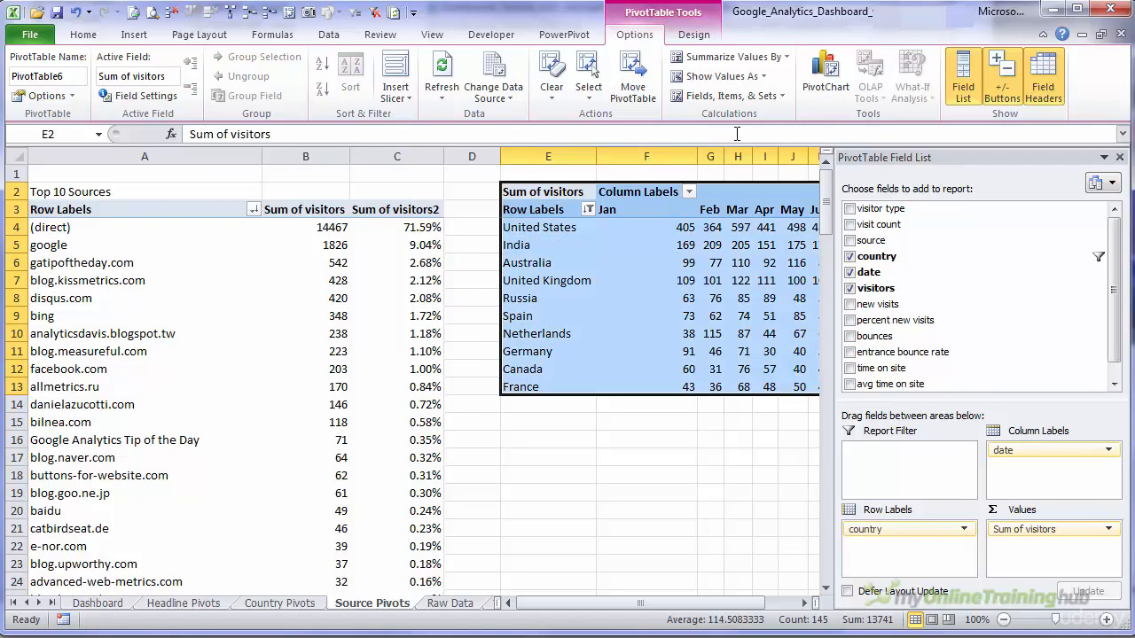
click(83, 34)
click(989, 95)
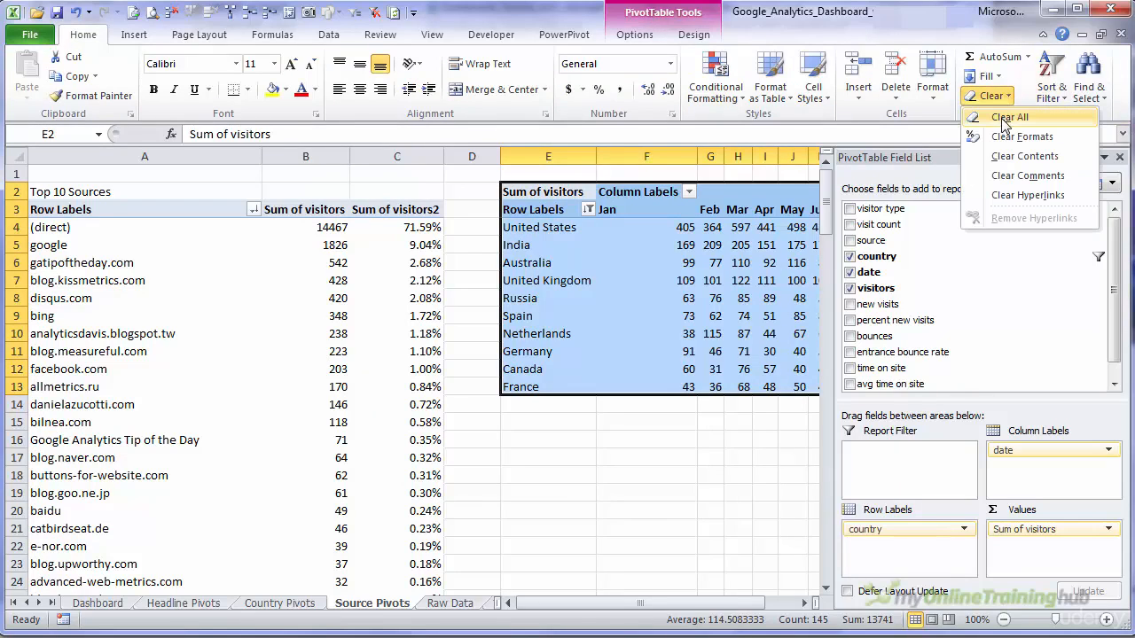
click(1008, 118)
- Copy the whole source PivotTable from its header row to the Grand Total and paste it starting in cell E2
click(121, 214)
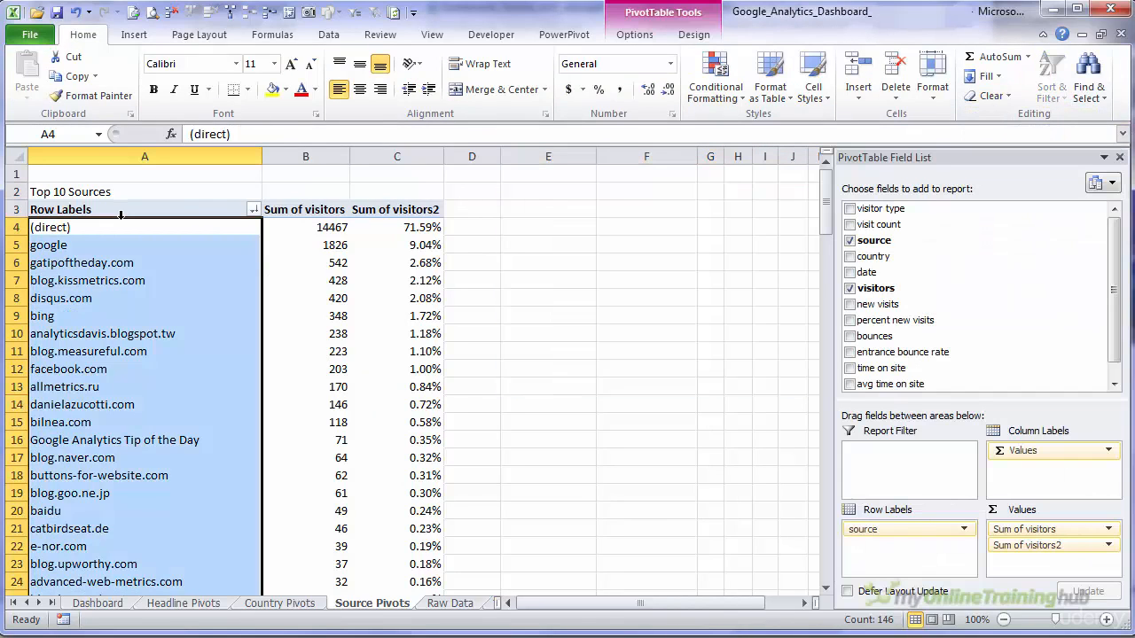
click(121, 214)
key(ctrl+shift+Down)
key(shift+Right)
key(shift+Right)
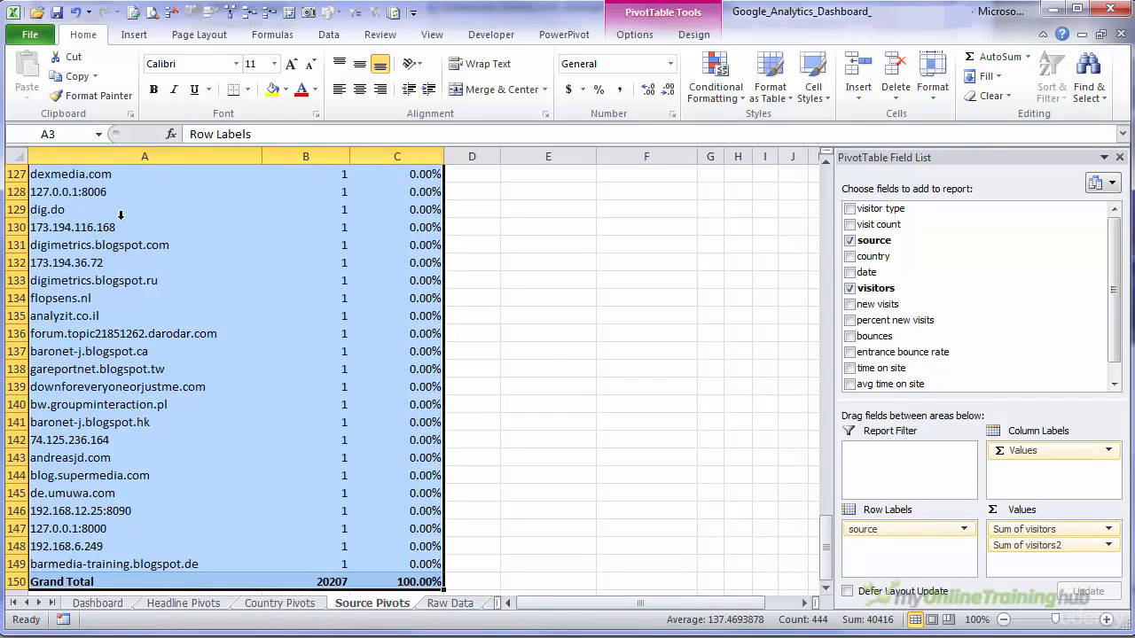
key(ctrl+c)
key(Up)
key(Right)
key(Right)
key(Right)
key(Right)
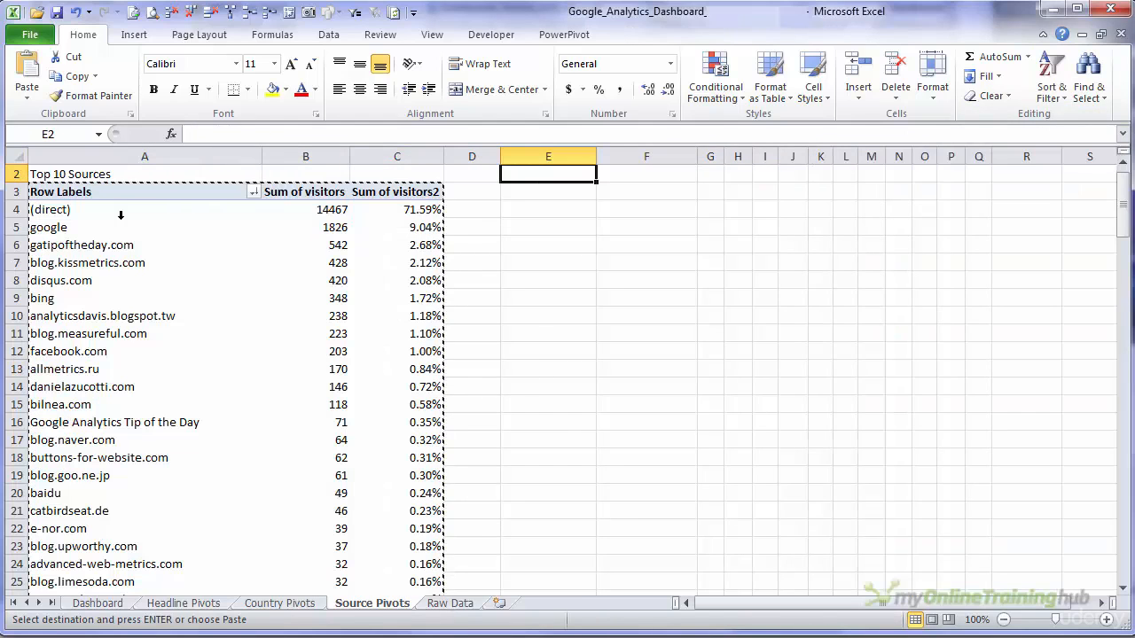
key(ctrl+v)
click(139, 262)
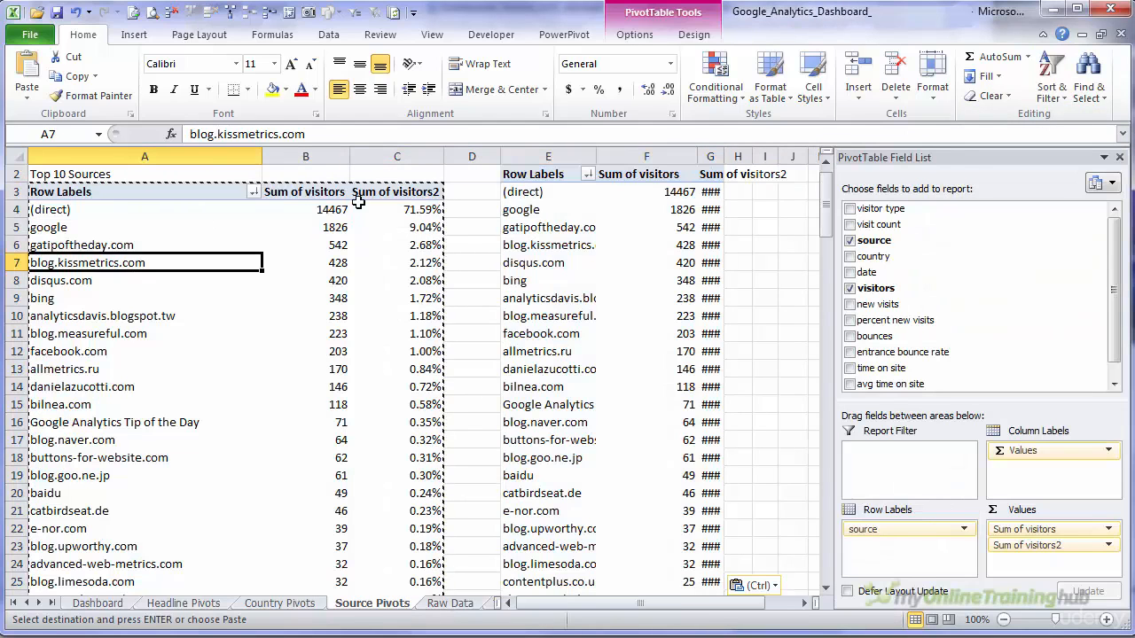
- Remove Sum of visitors2 from the copied source PivotTable at E2 and add the date field as column labels
click(539, 227)
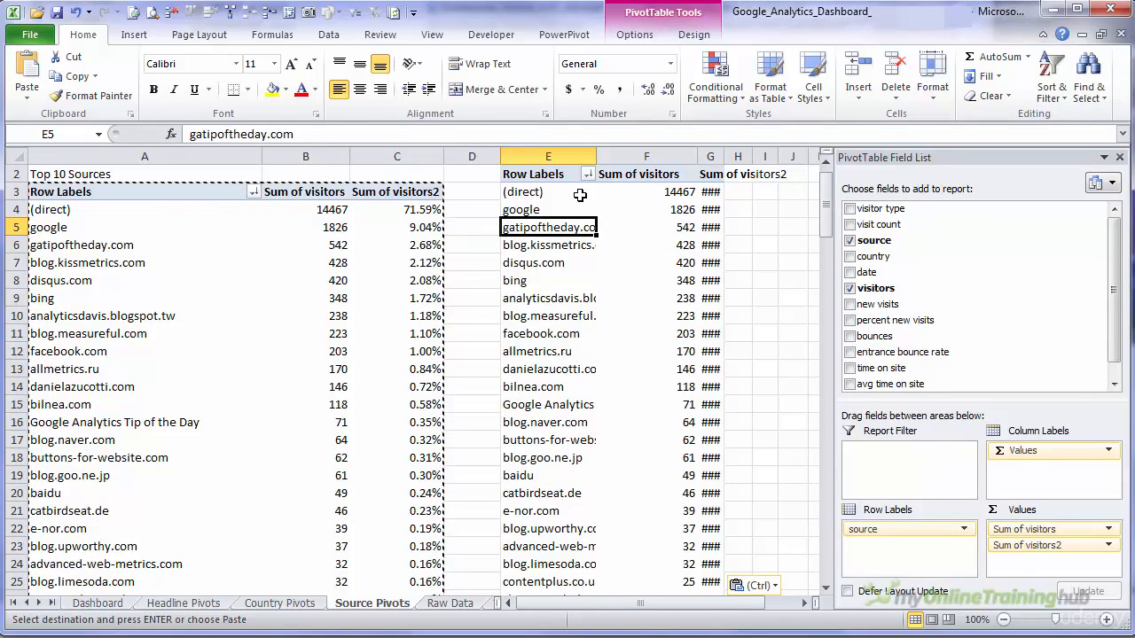
click(279, 603)
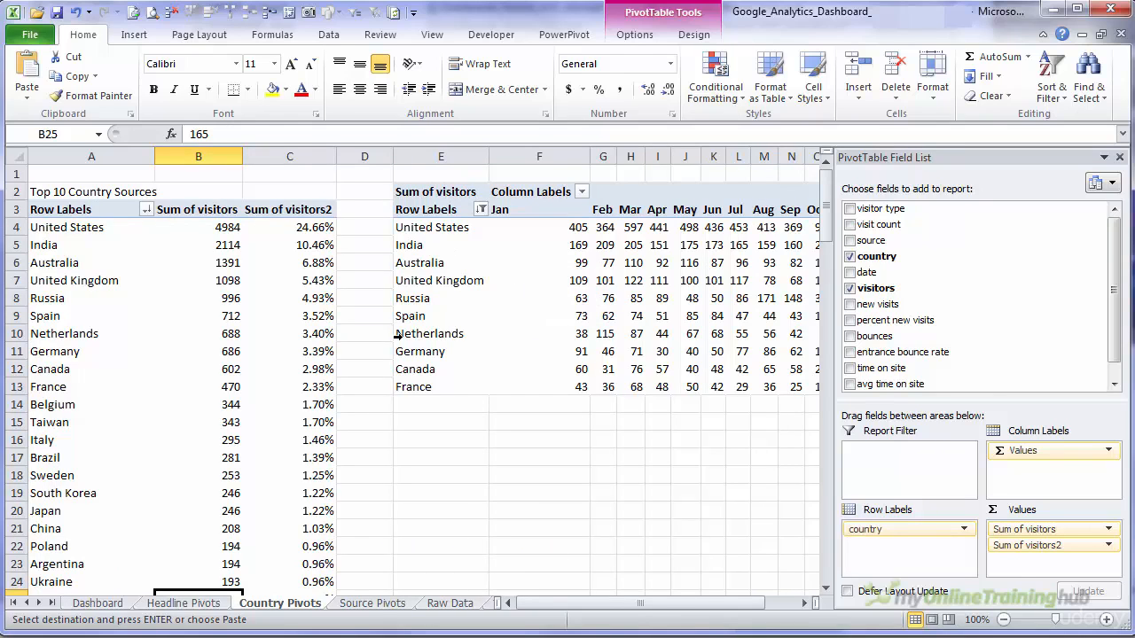
click(373, 602)
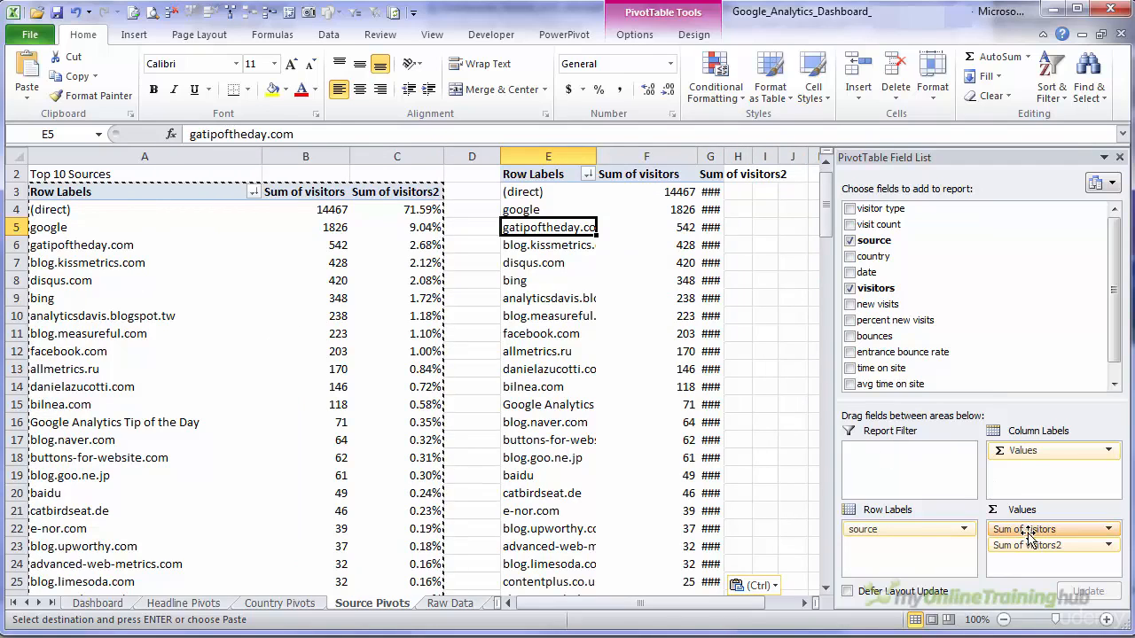
drag(1034, 545, 887, 386)
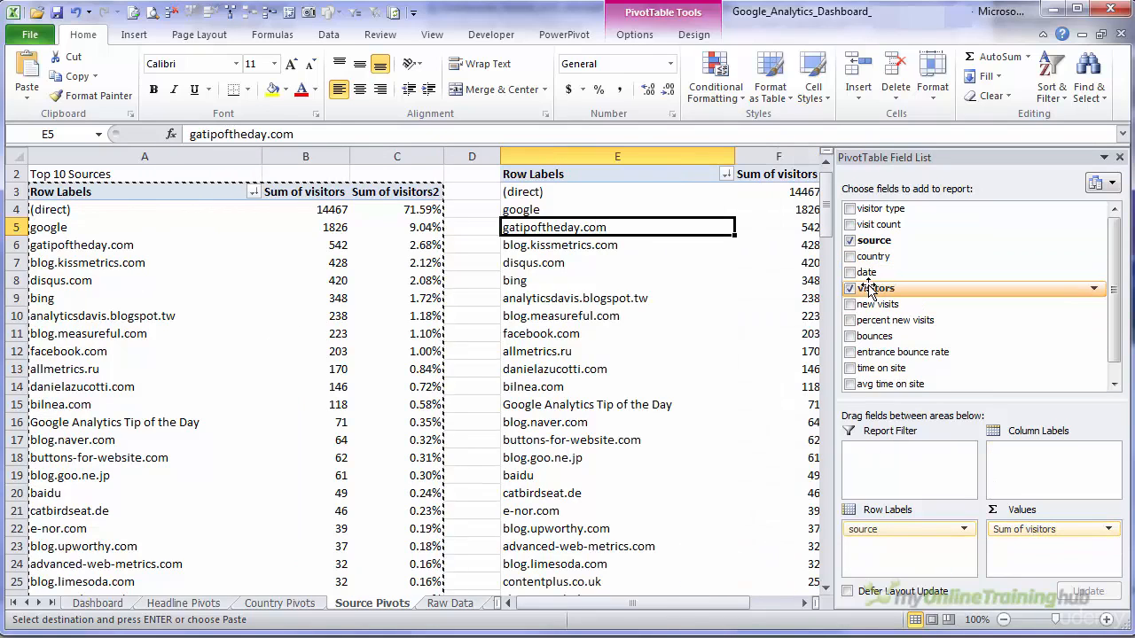
drag(867, 280, 1044, 452)
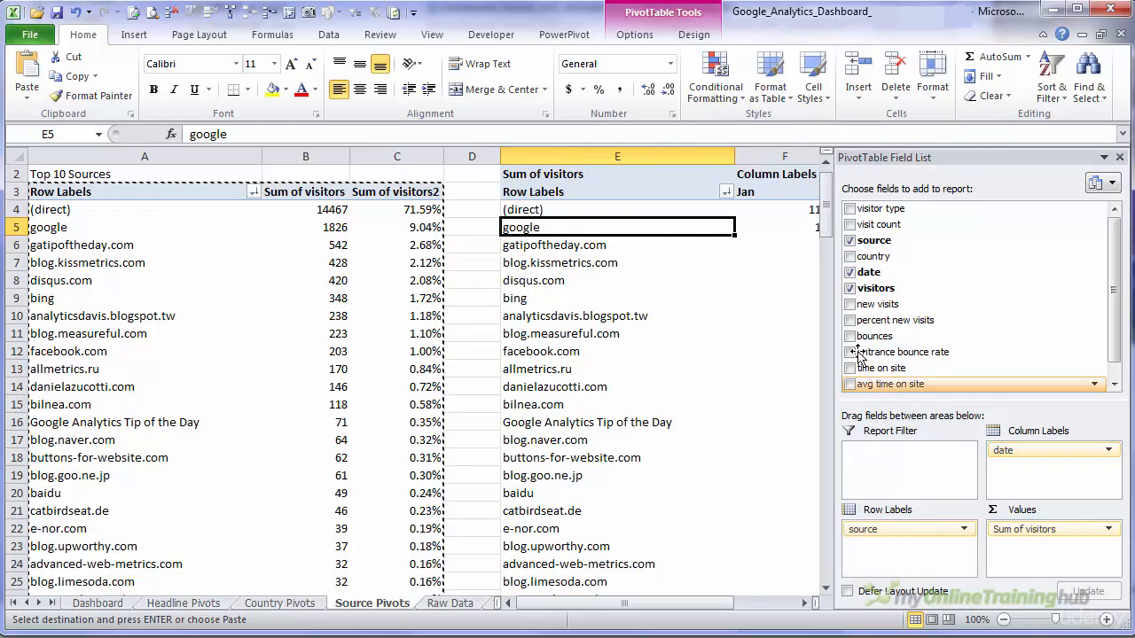
- Filter the monthly source PivotTable's row labels to the top 10 items by Sum of visitors
click(726, 192)
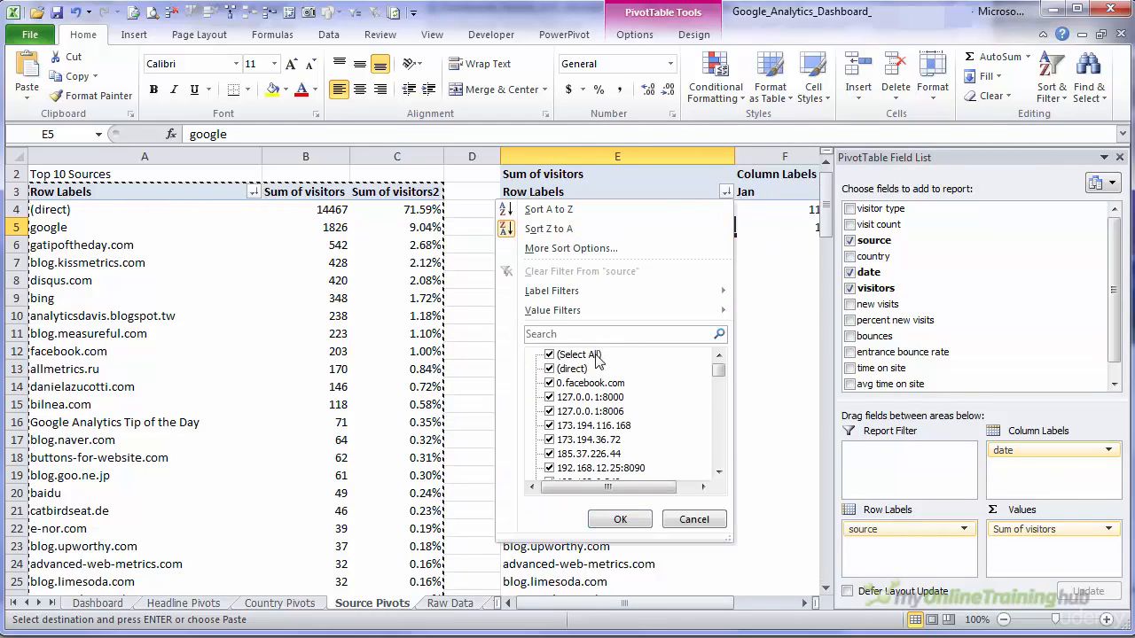
mouse_move(652, 312)
click(782, 502)
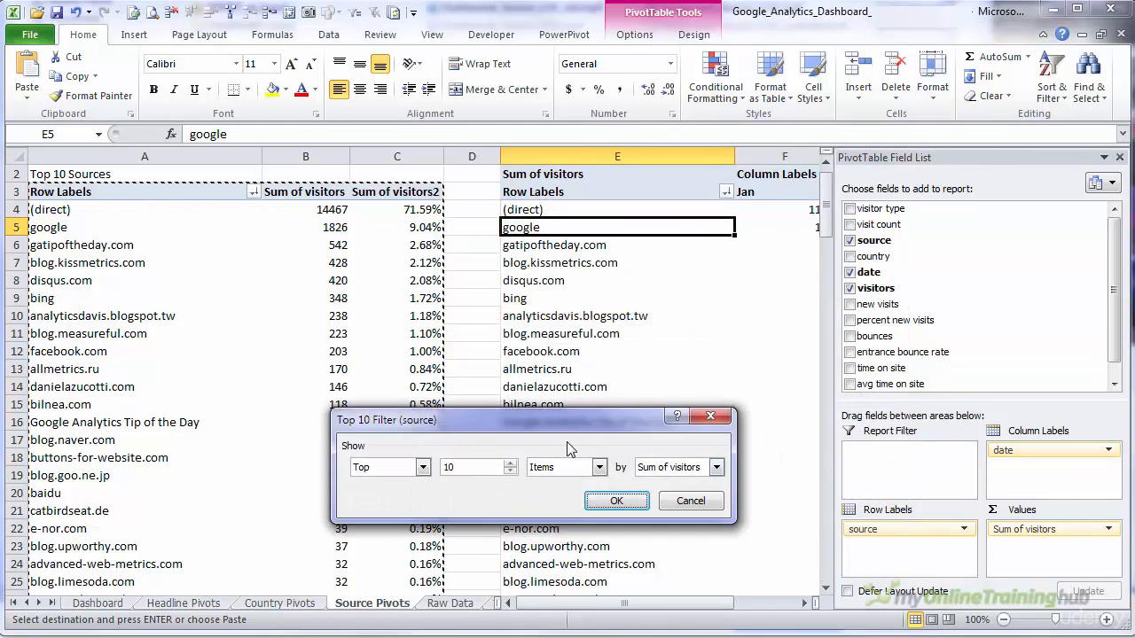
click(616, 501)
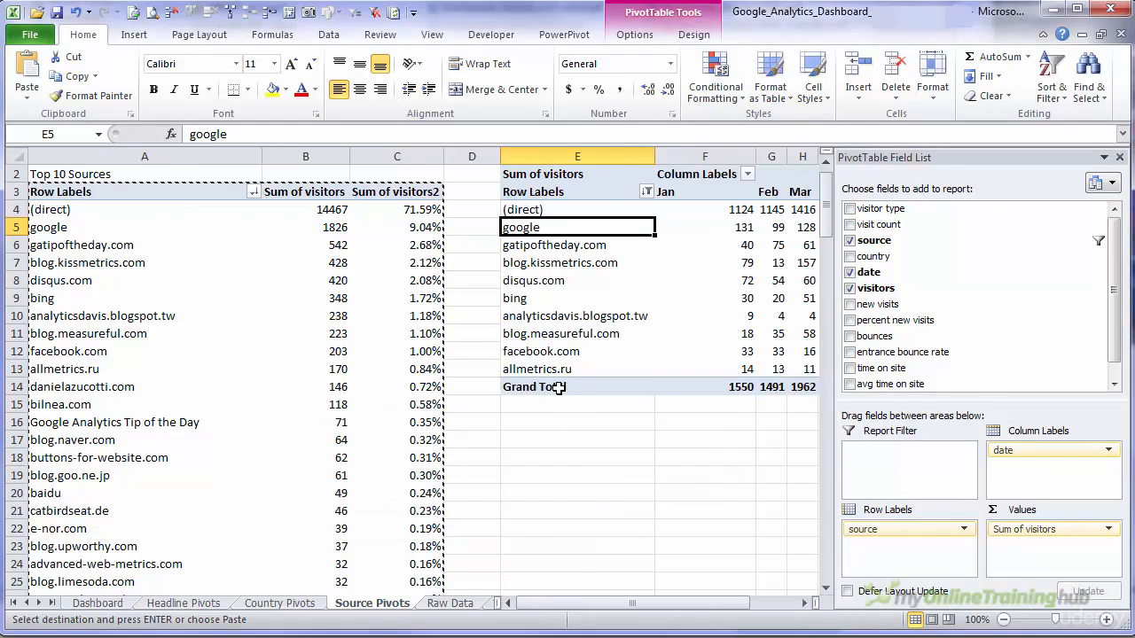
- Remove both the Grand Total row and the Grand Total column from the monthly source PivotTable
right_click(564, 387)
click(599, 502)
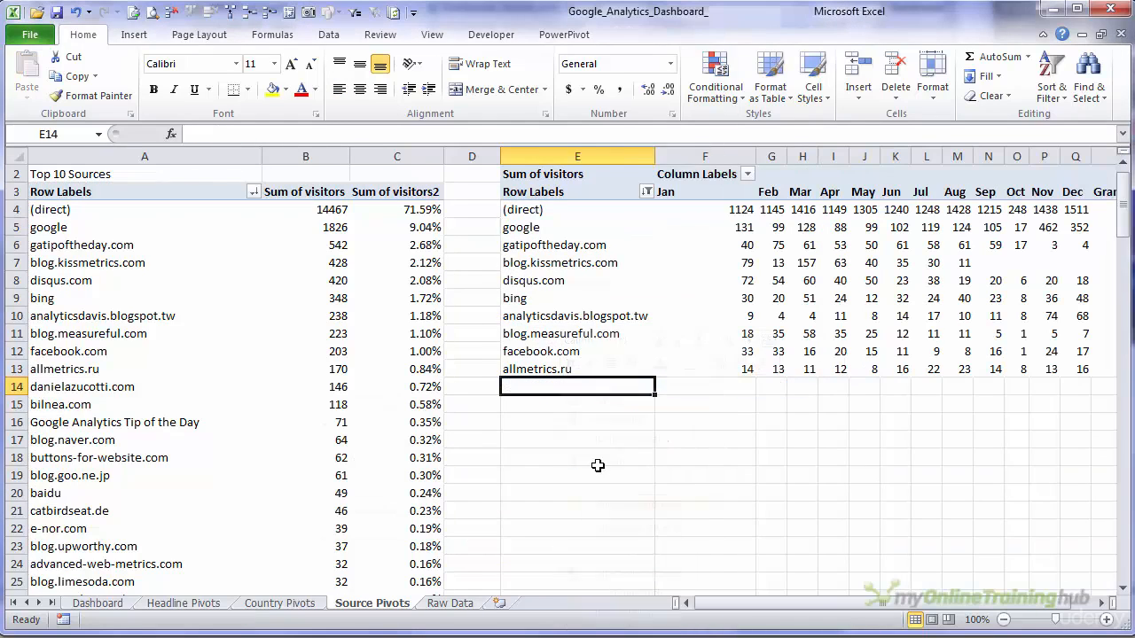
click(953, 182)
key(Right)
key(Right)
key(Right)
key(Right)
key(Right)
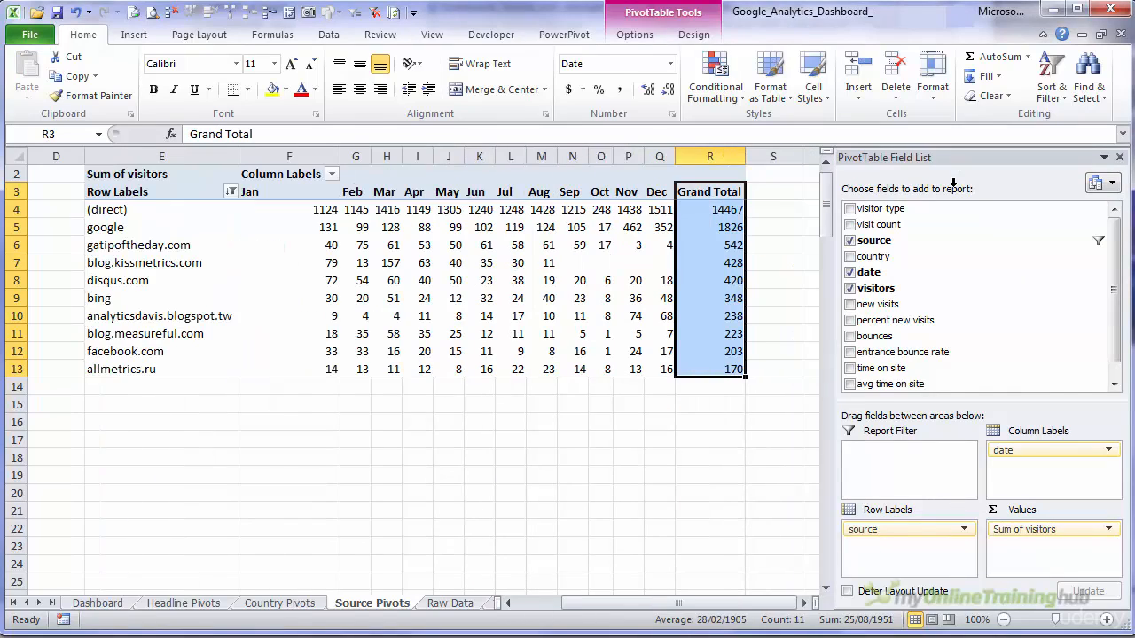
right_click(717, 190)
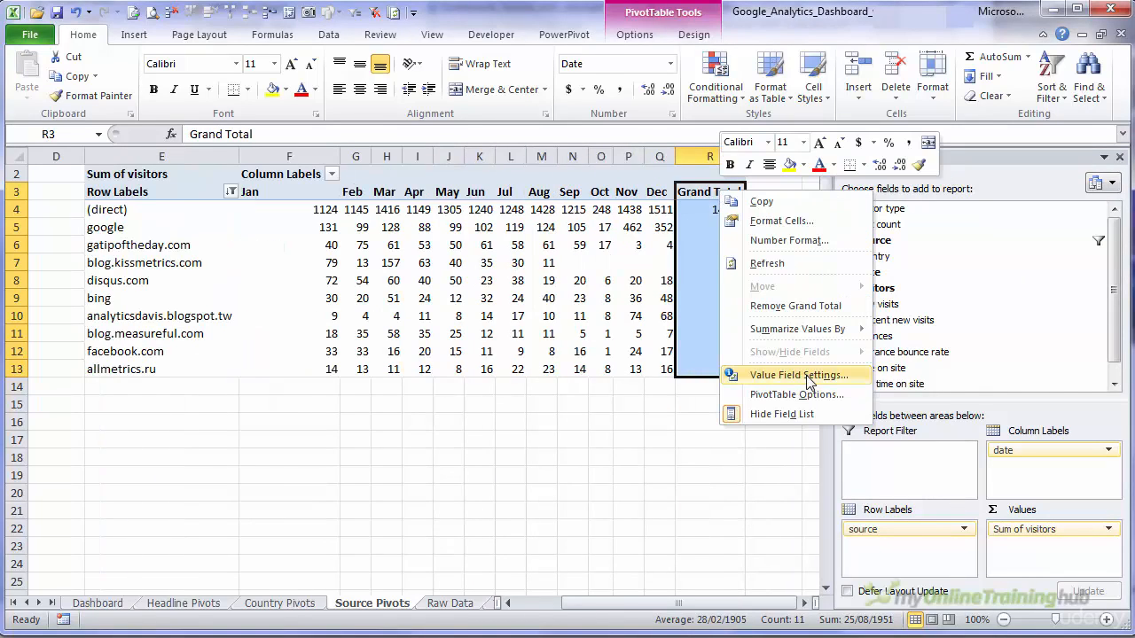
click(796, 306)
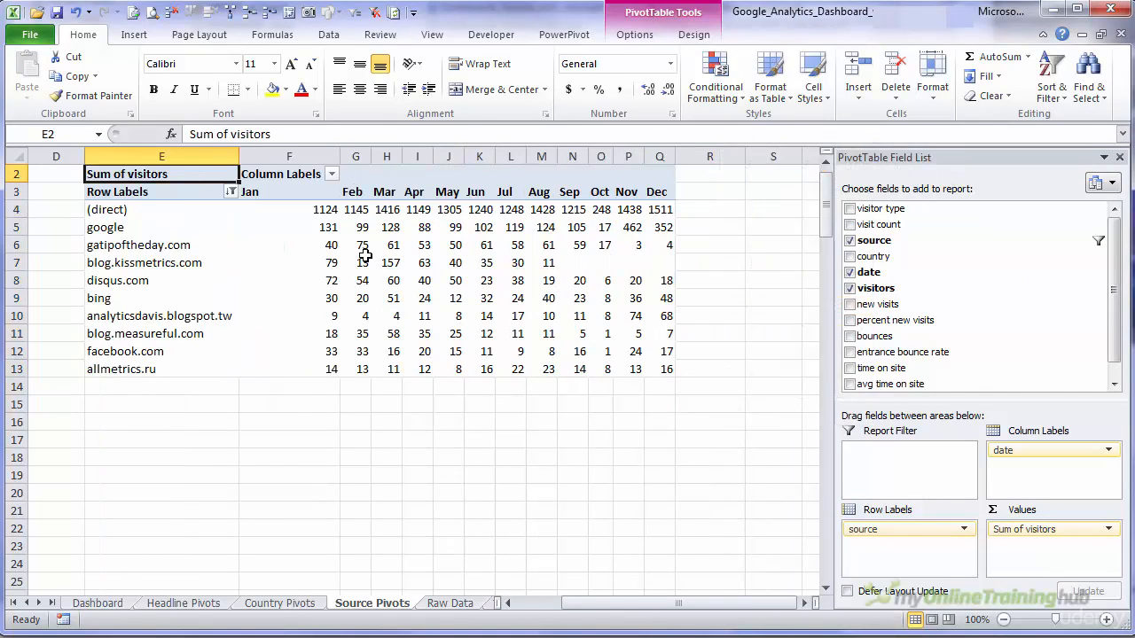
- Return to the start of the Source Pivots sheet and close the PivotTable Field List
click(361, 257)
key(Home)
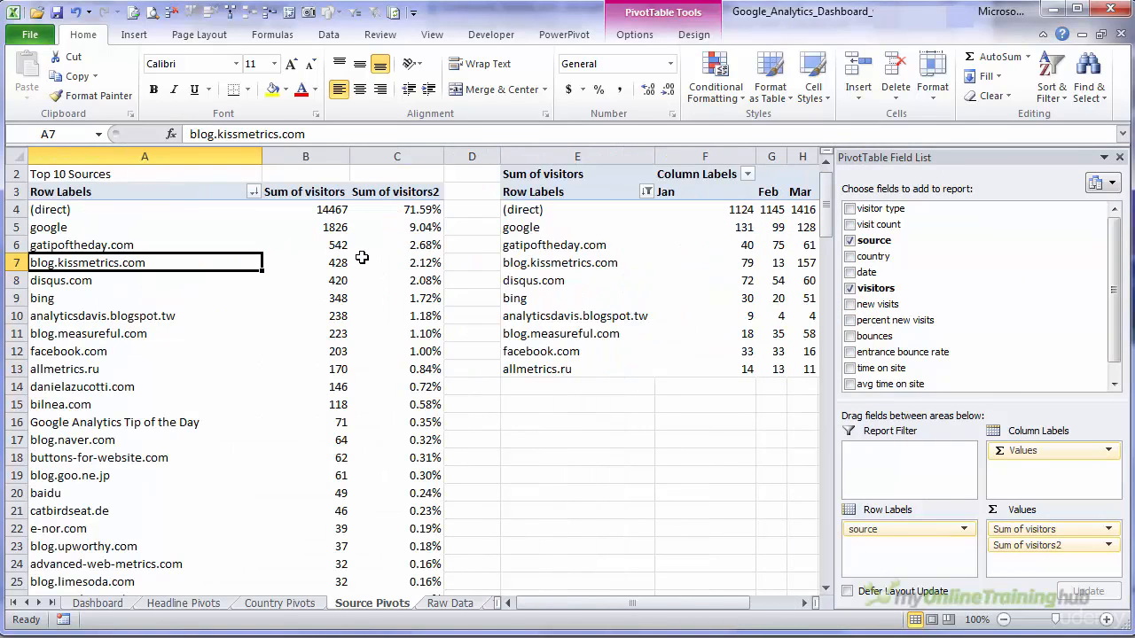
click(561, 467)
drag(724, 214, 1076, 367)
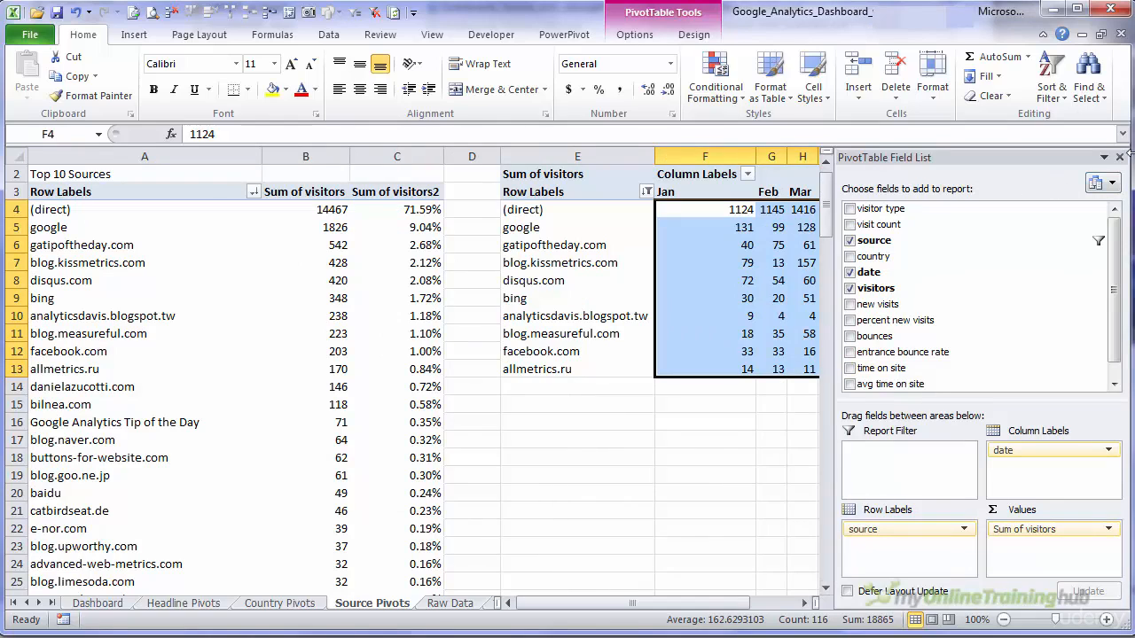
click(1119, 155)
click(689, 443)
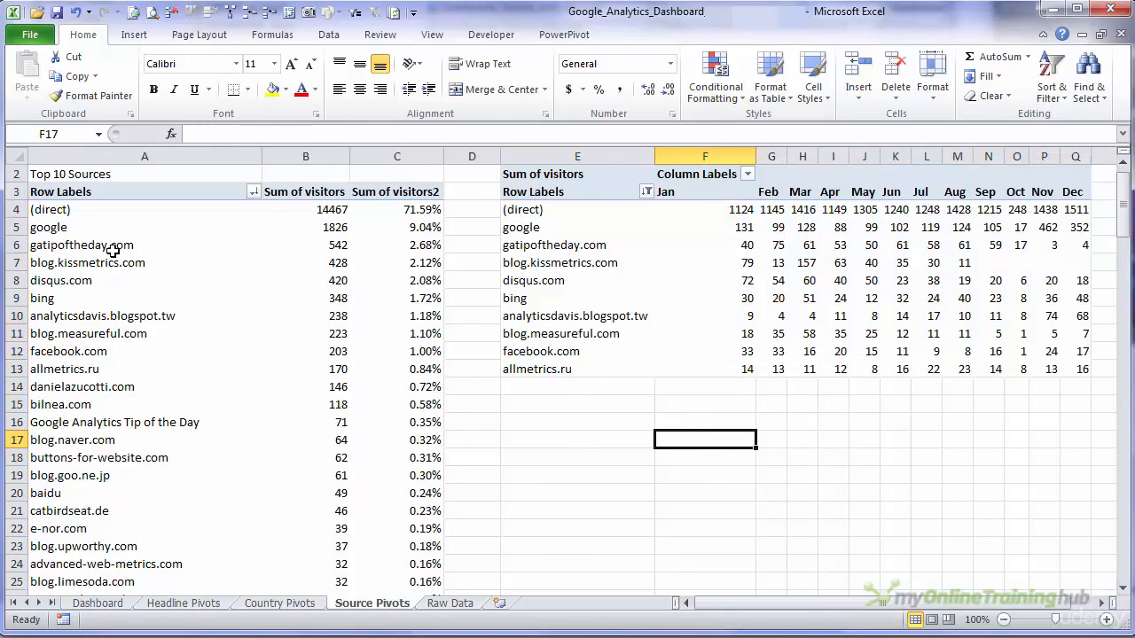
click(69, 212)
drag(69, 216, 102, 386)
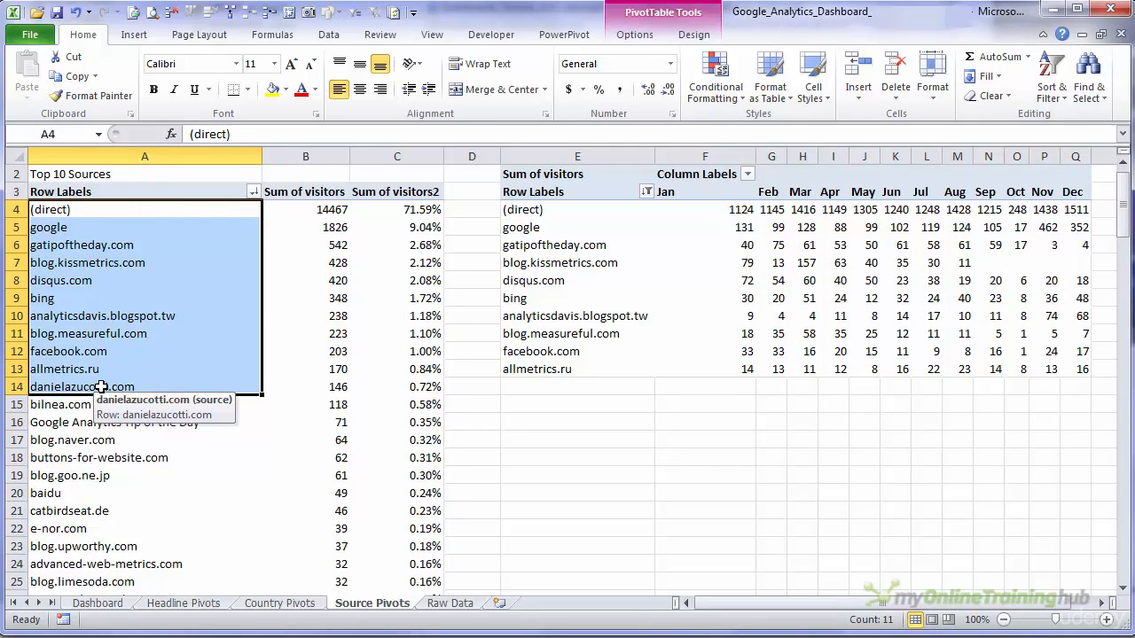
click(564, 191)
click(574, 230)
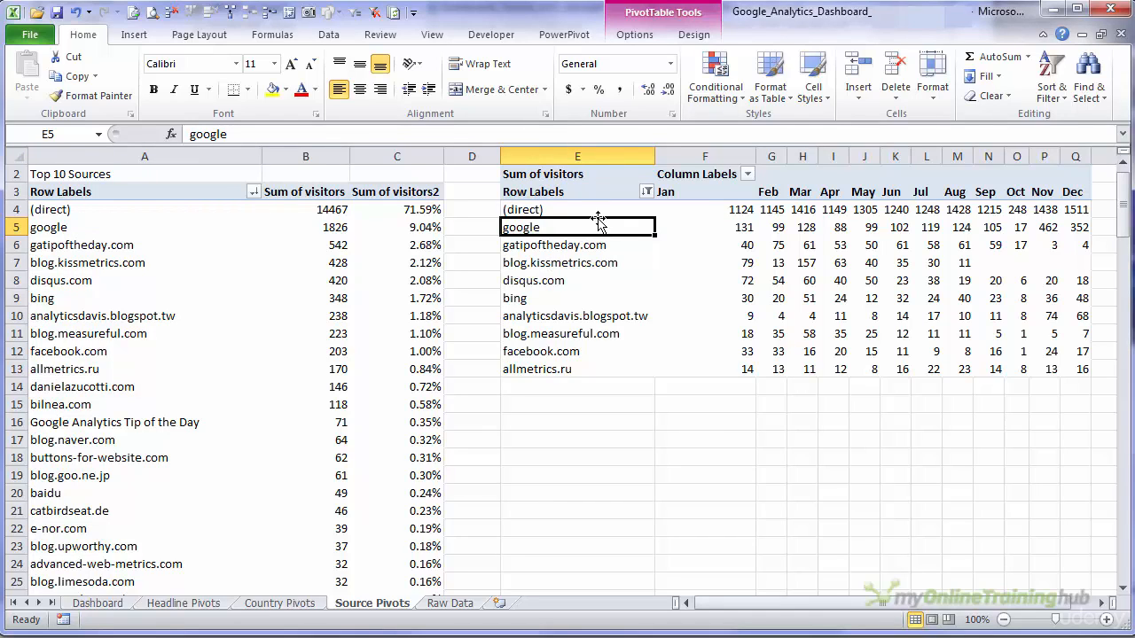
click(702, 214)
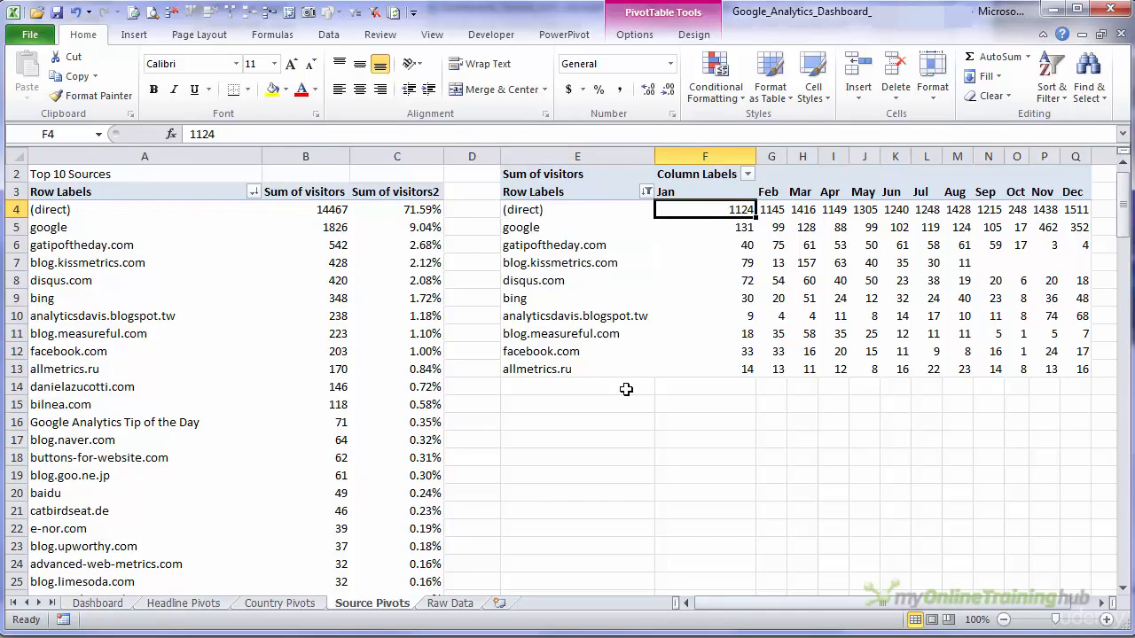
- Link cell H18 under Top 10 Traffic Sources on the Dashboard sheet to the first source label, 'Source Pivots'!A4
click(118, 605)
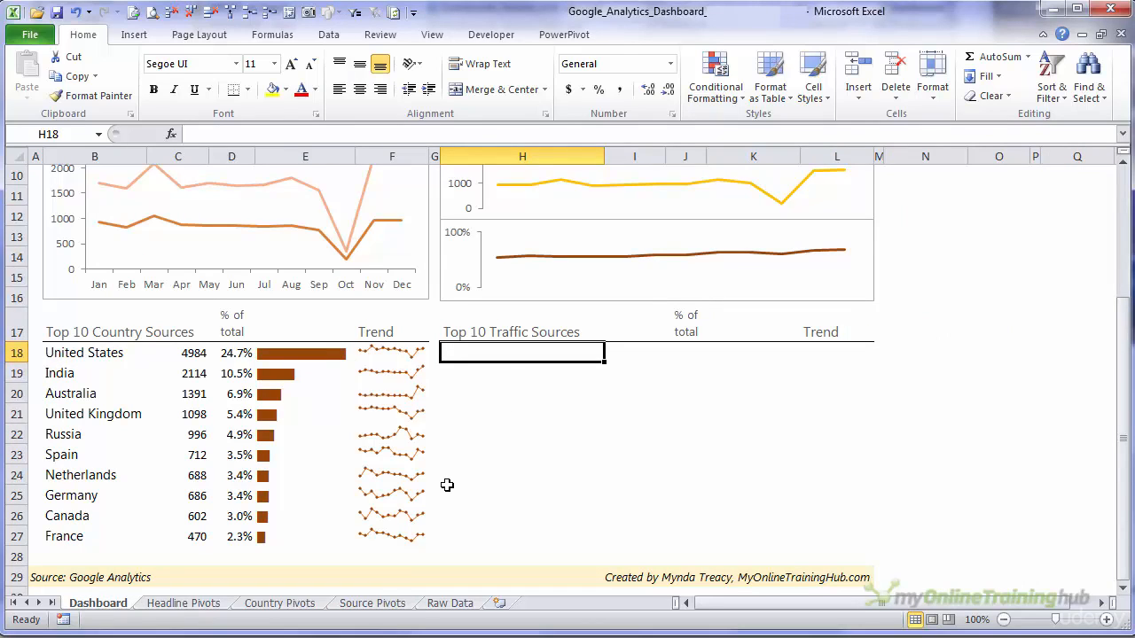
text(=)
key(ctrl+Page_Down)
key(ctrl+Page_Down)
key(ctrl+Page_Down)
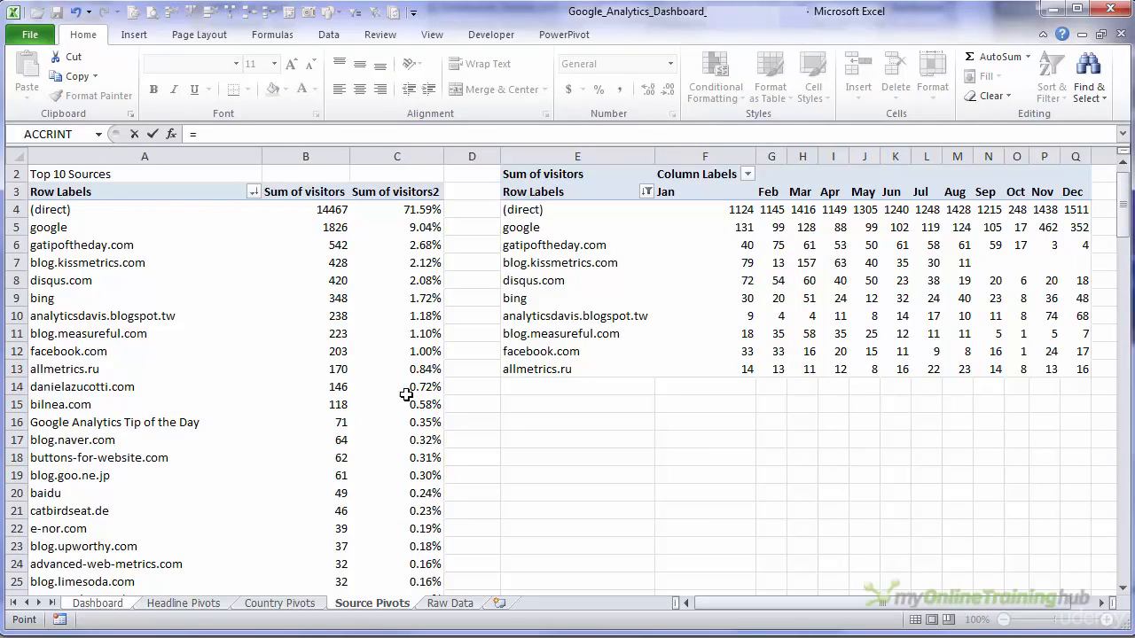
click(109, 217)
key(Return)
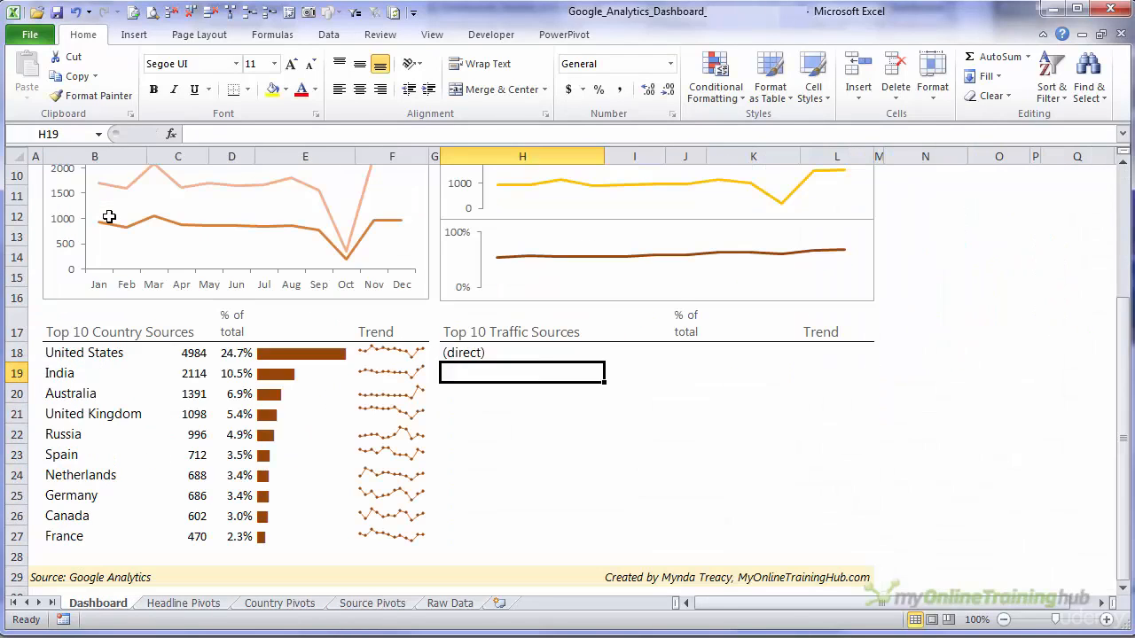
- Link cell I18 on the dashboard to the (direct) source's Sum of visitors in the Source Pivots PivotTable
text(=)
key(ctrl+Page_Down)
key(ctrl+Page_Down)
key(ctrl+Page_Down)
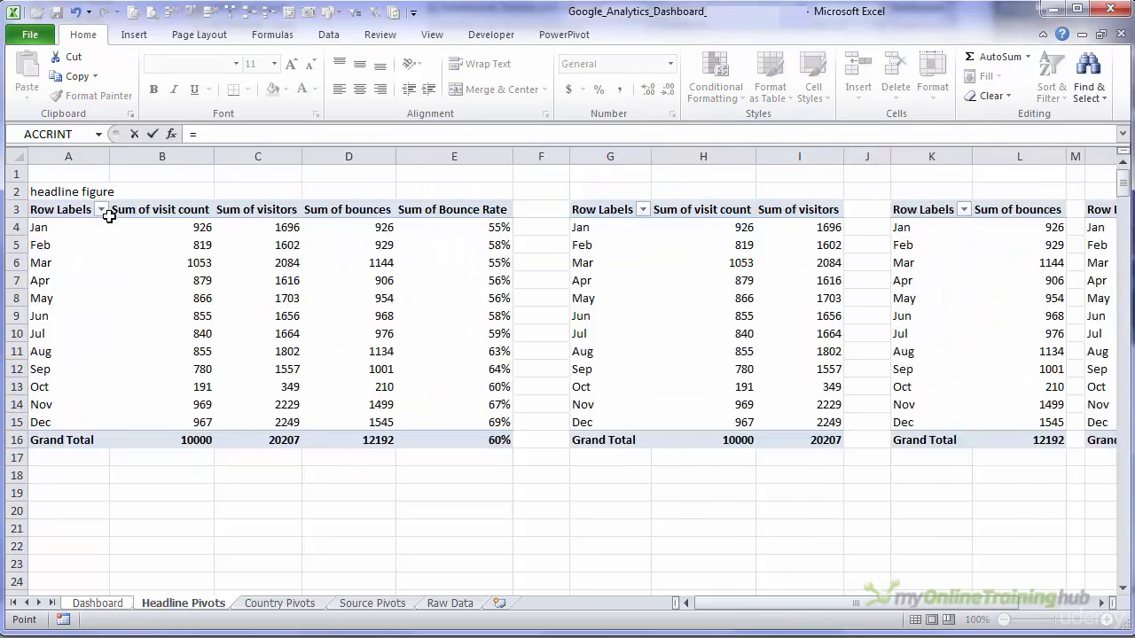
click(279, 218)
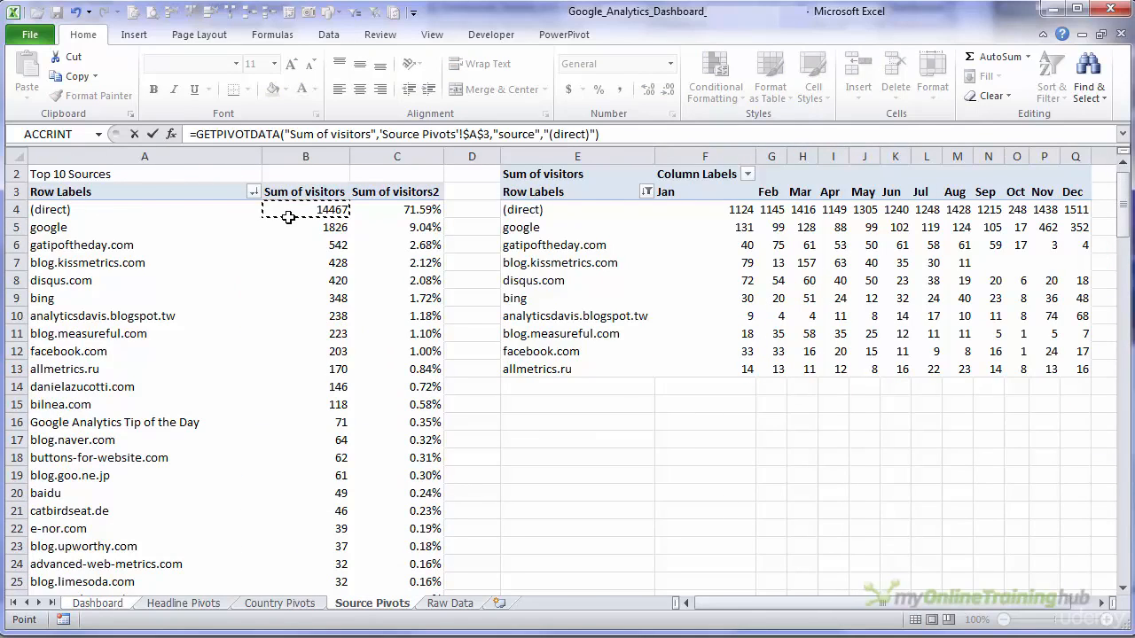
key(Return)
- Link the % of total cell J18 to the (direct) source's Sum of visitors2 on Source Pivots
text(=)
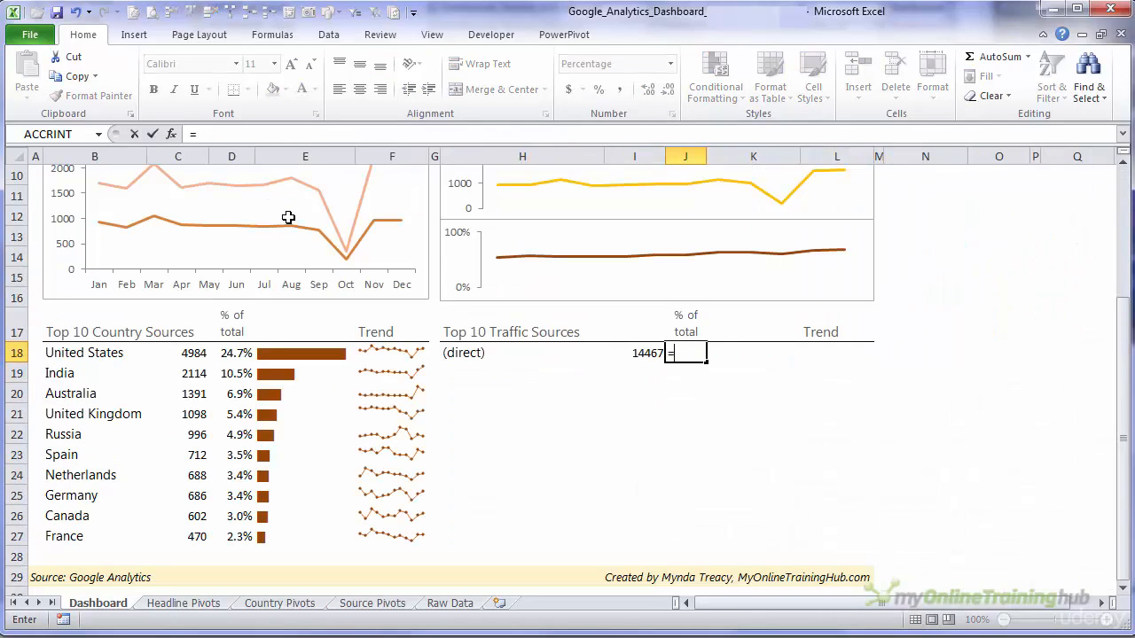
key(ctrl+Page_Down)
key(ctrl+Page_Down)
key(ctrl+Page_Down)
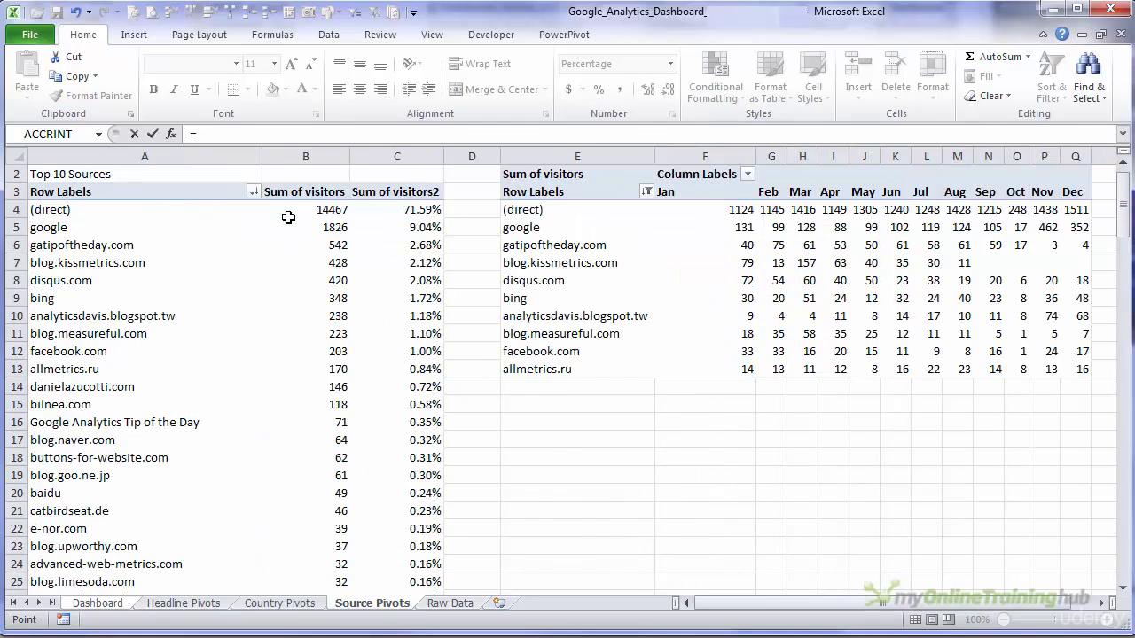
click(403, 208)
key(Return)
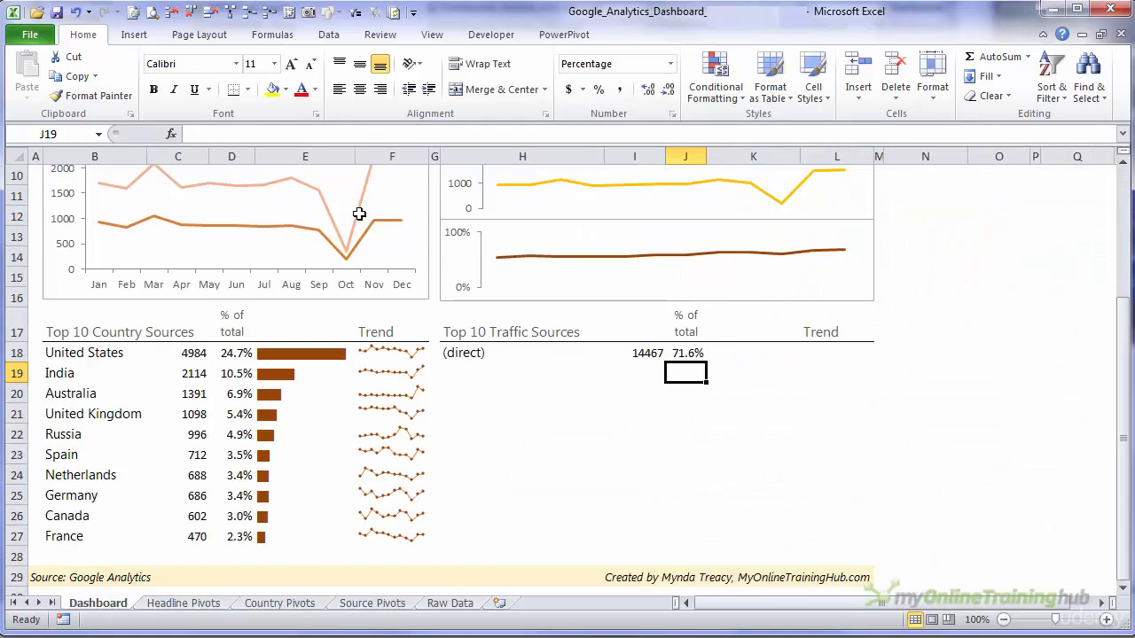
- Replace the hard-coded "(direct)" item in I18's GETPIVOTDATA formula with a reference to H18
key(Up)
key(Left)
key(Left)
key(Right)
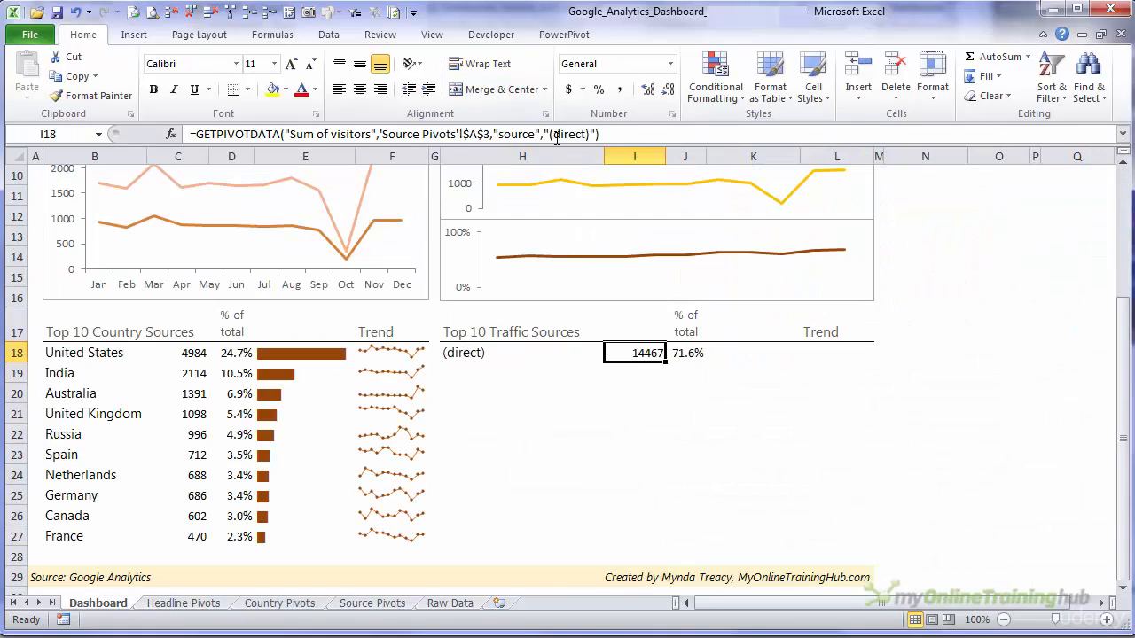
drag(543, 135, 600, 135)
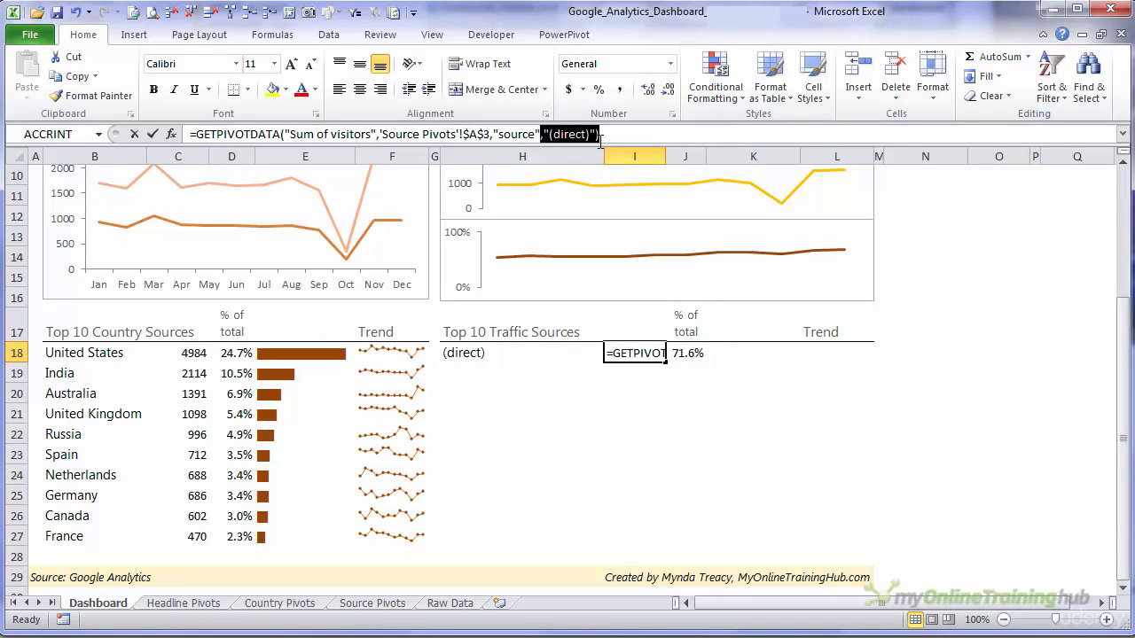
key(Delete)
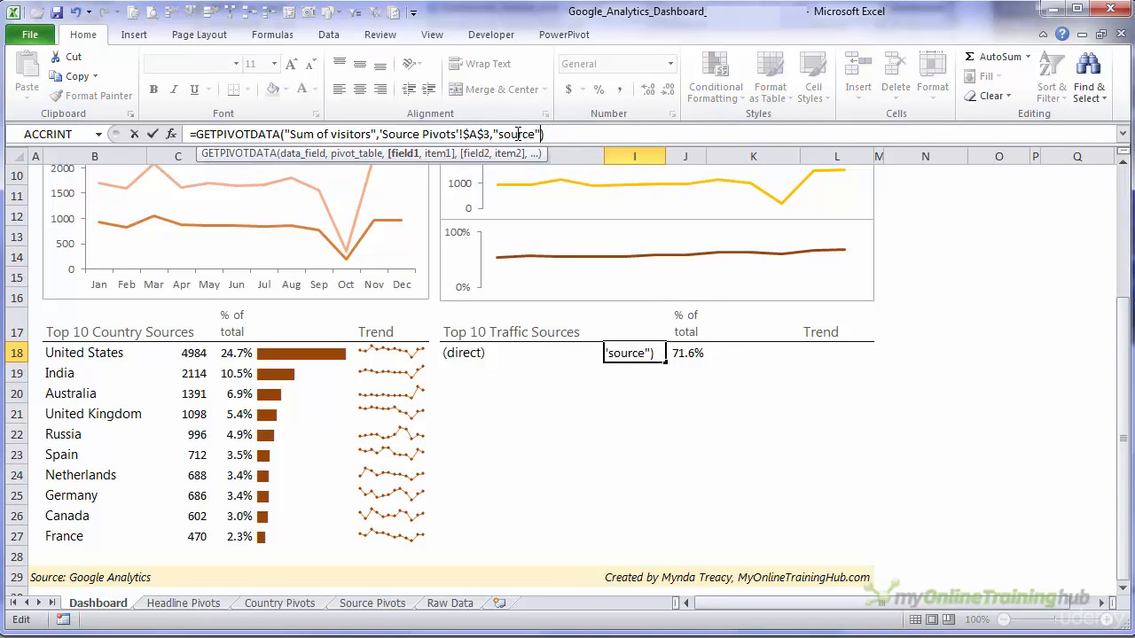
click(466, 353)
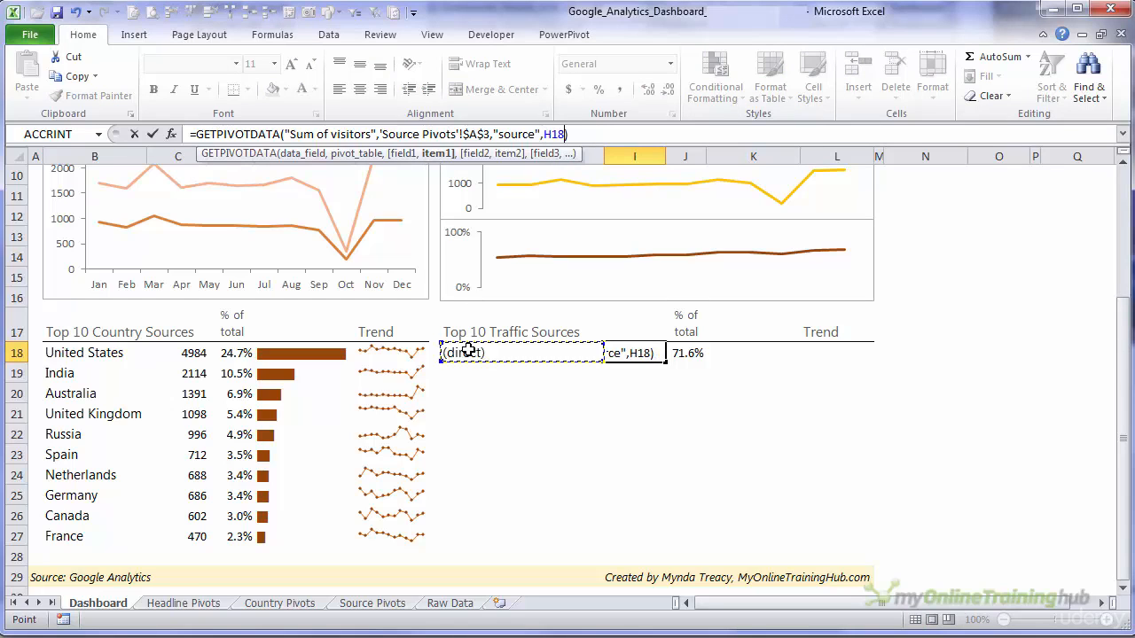
key(Return)
- Replace the "(direct)" item in J18's % of total GETPIVOTDATA formula with a reference to H18
key(Up)
key(Right)
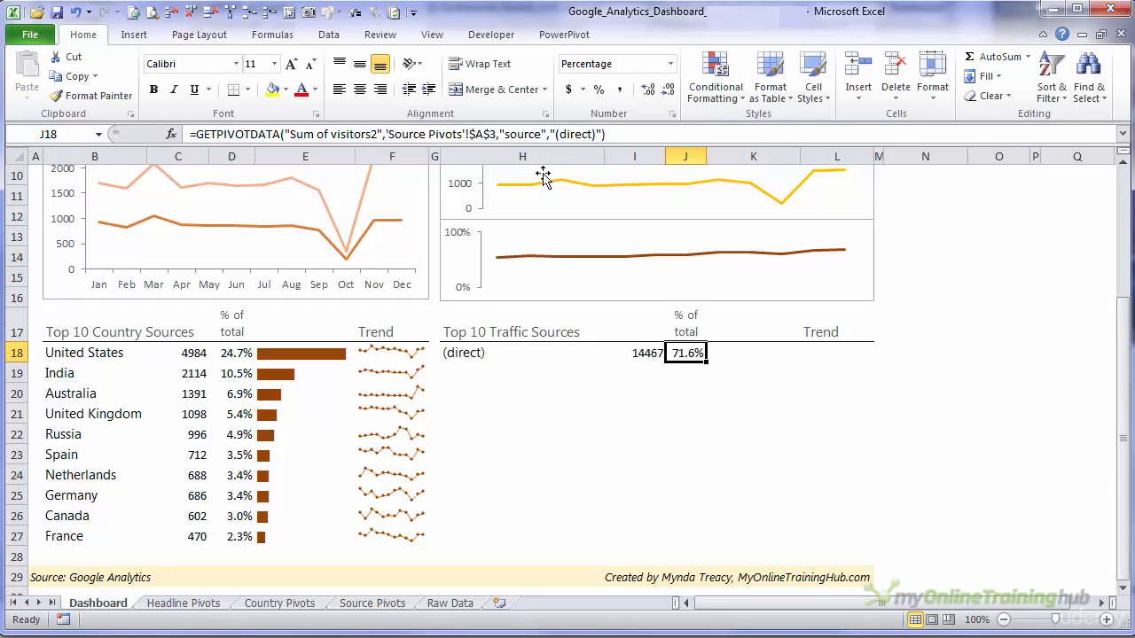
double_click(572, 134)
key(BackSpace)
key(BackSpace)
key(Delete)
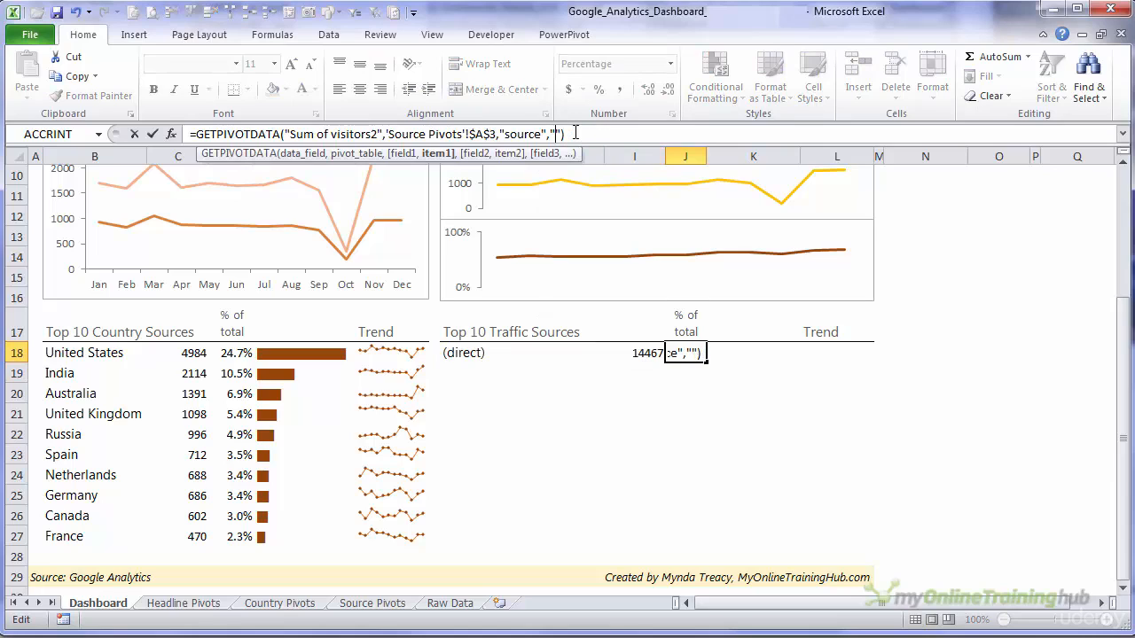
click(504, 359)
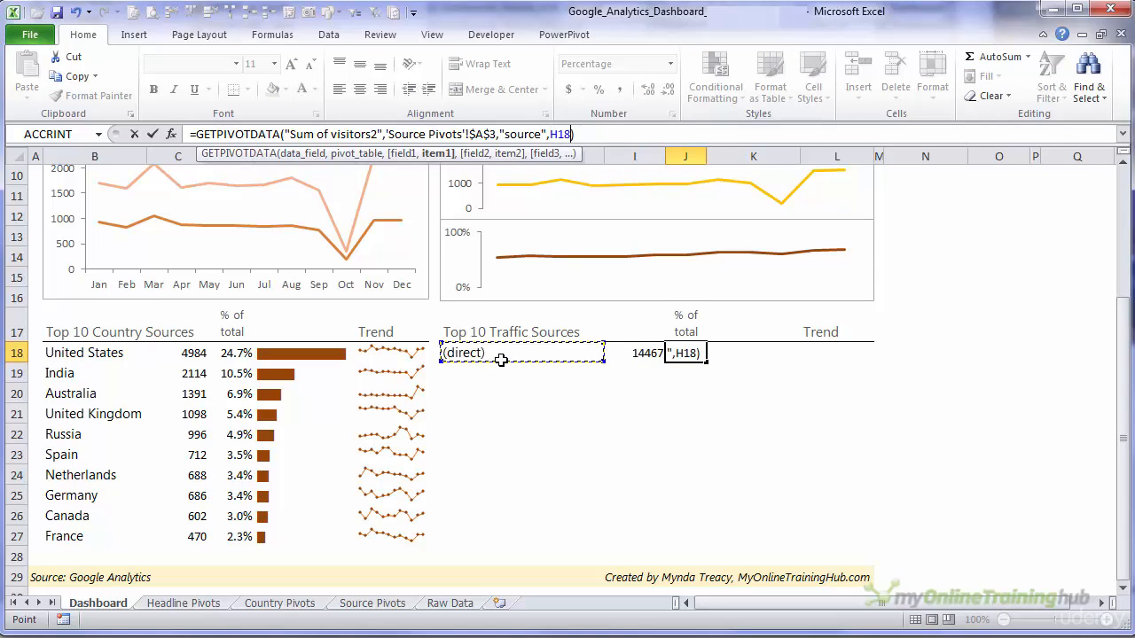
key(Return)
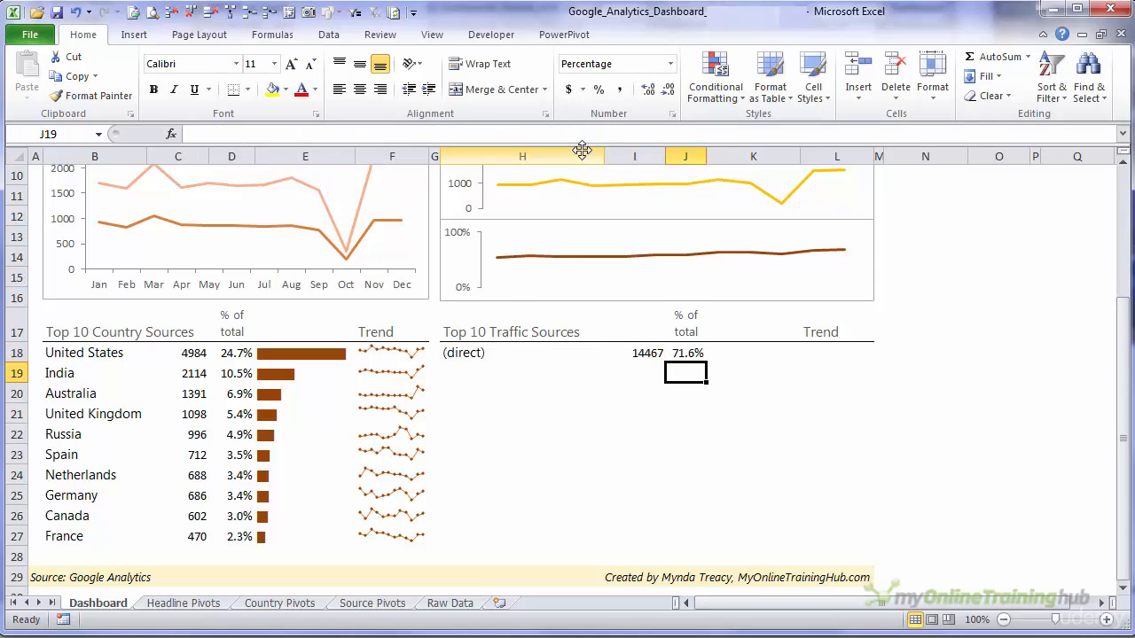
- Copy the source, visitors and % of total formulas in H18:J18 down to rows 19 through 27
key(Up)
key(Left)
key(Left)
key(shift+Right)
key(shift+Right)
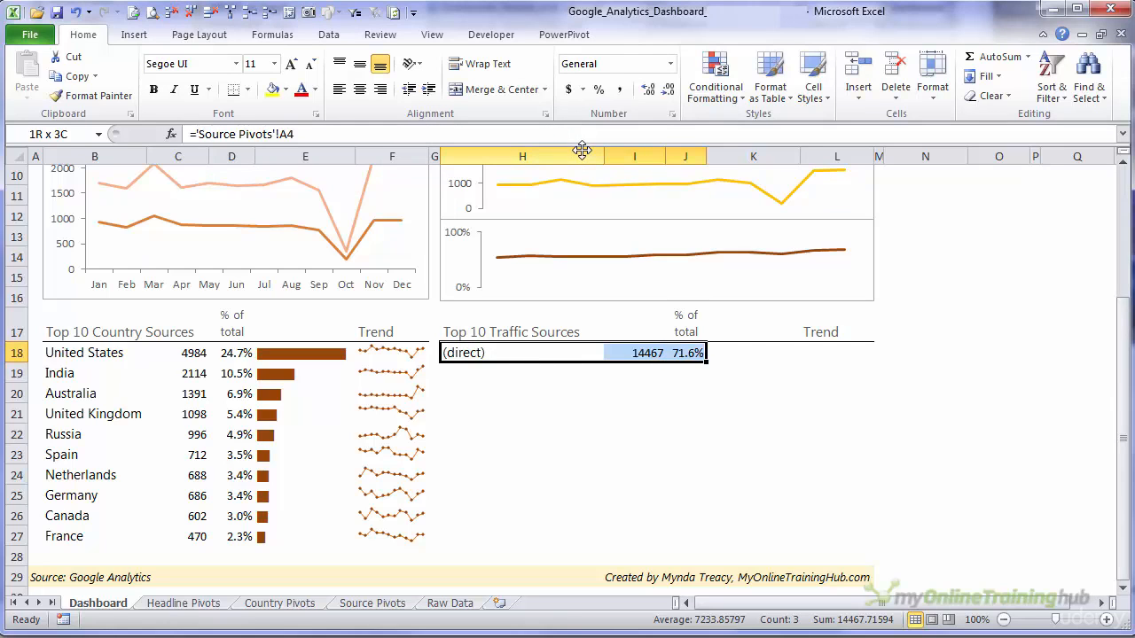
key(ctrl+c)
key(Down)
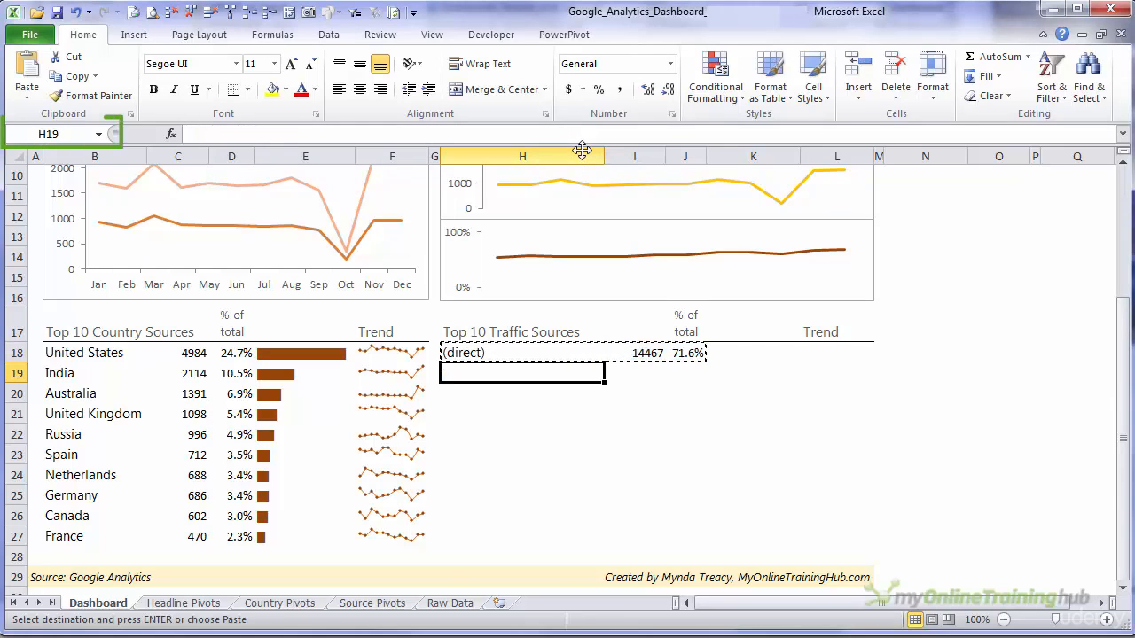
key(shift+Down)
key(shift+Down)
key(shift+Down)
key(shift+Down)
key(shift+Down)
key(shift+Down)
key(shift+Down)
key(shift+Down)
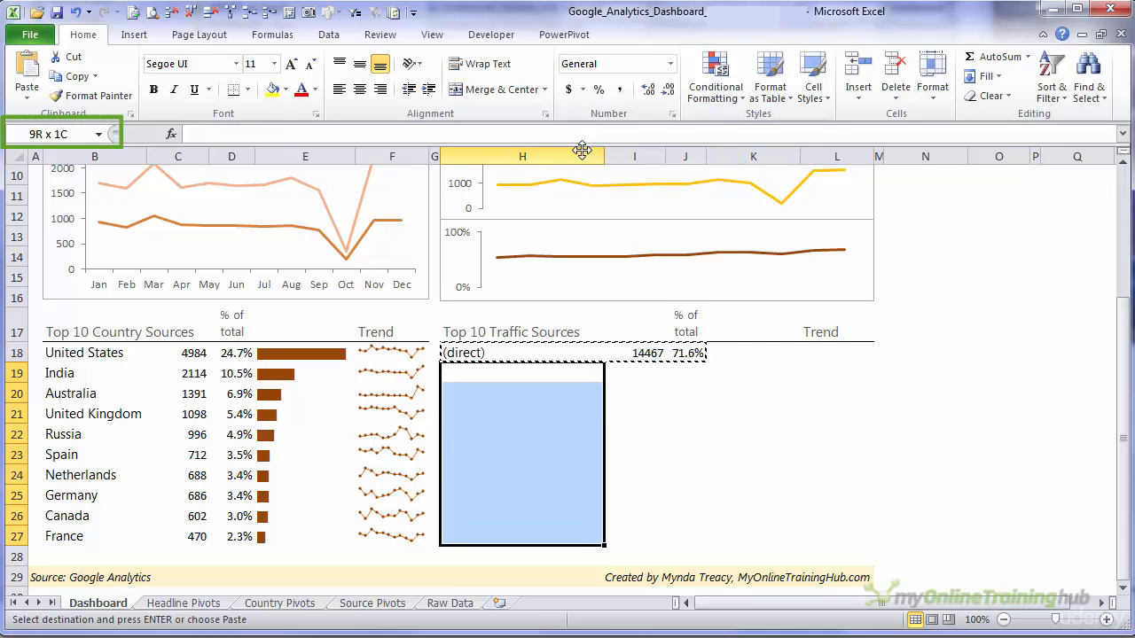
key(Return)
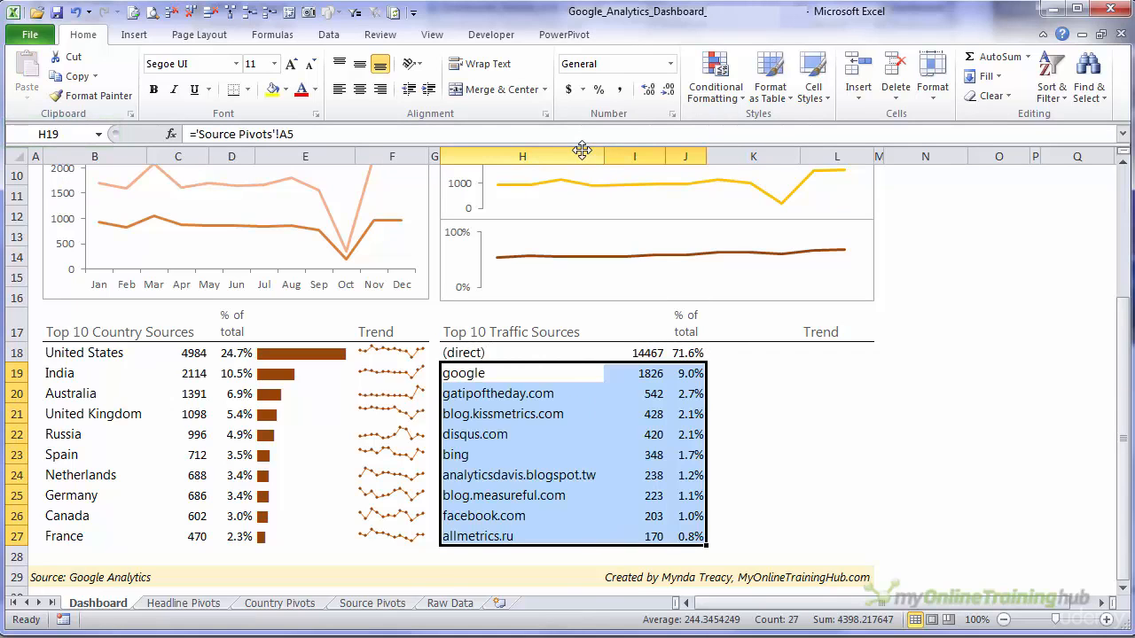
click(407, 530)
click(512, 535)
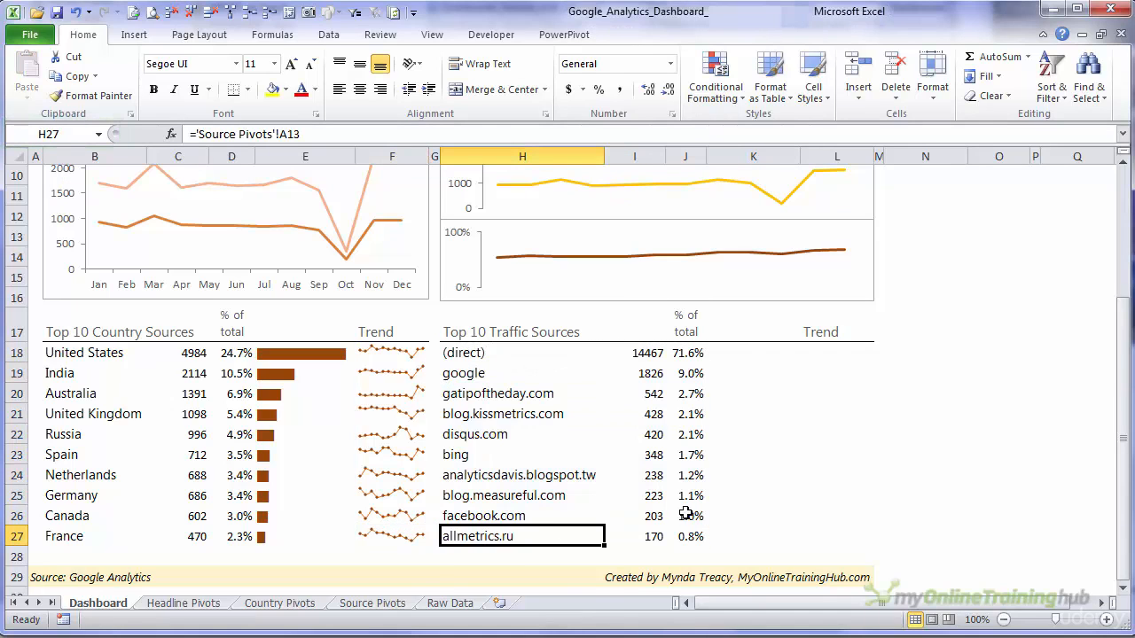
- Enter =REPT("|",I18/MAX($I$18:$I$27)*100) in K18 to draw an in-cell bar for the (direct) source
click(746, 354)
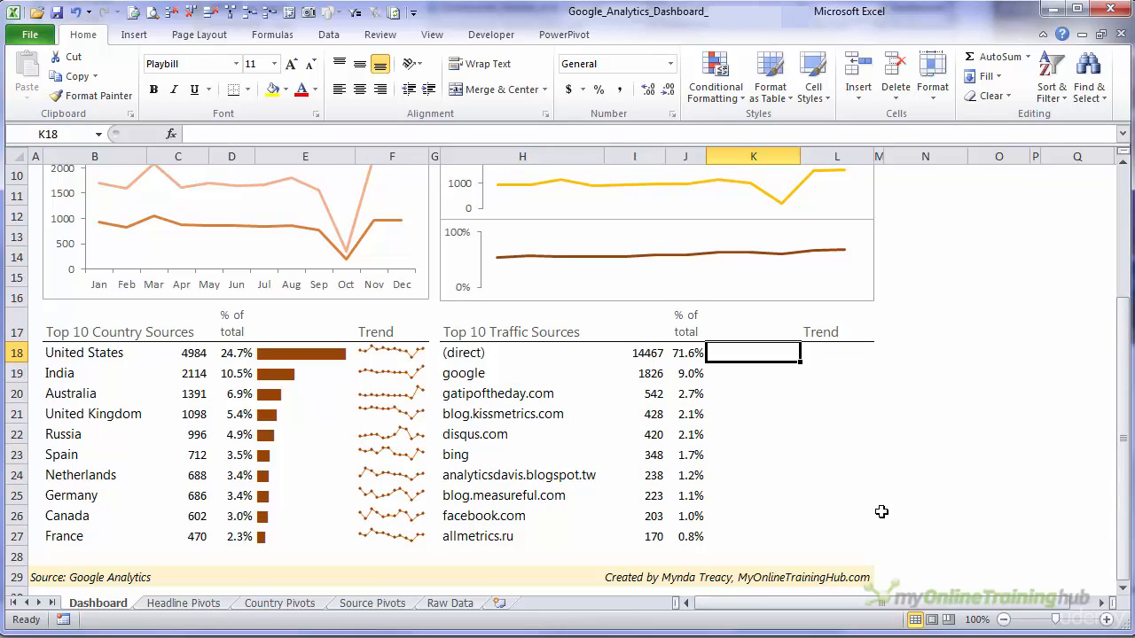
text(=rep)
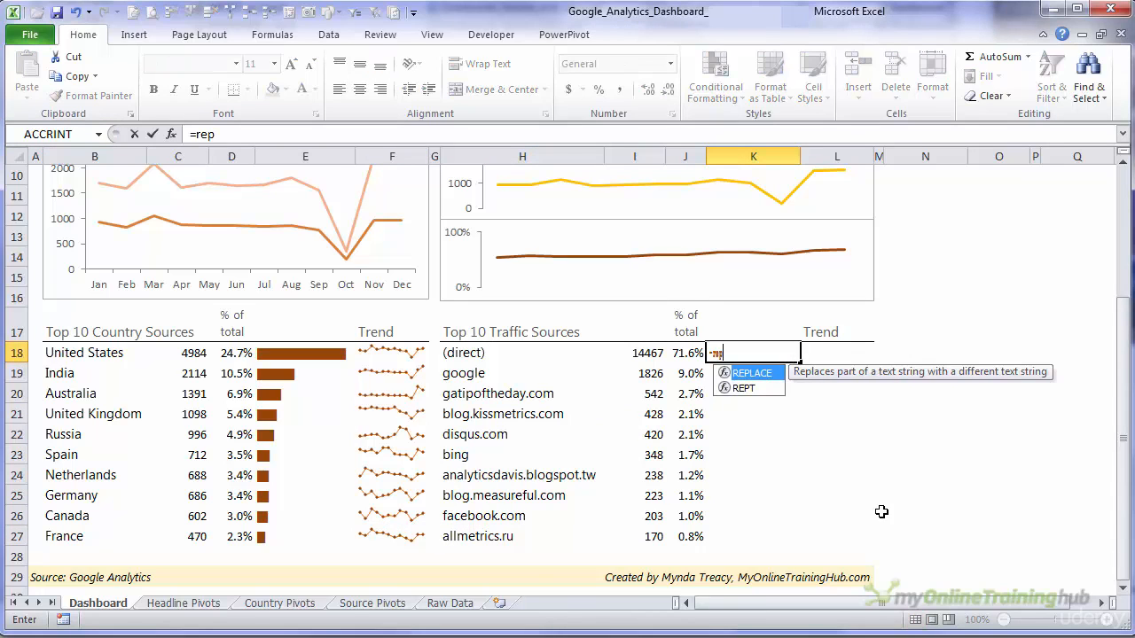
key(Down)
key(Tab)
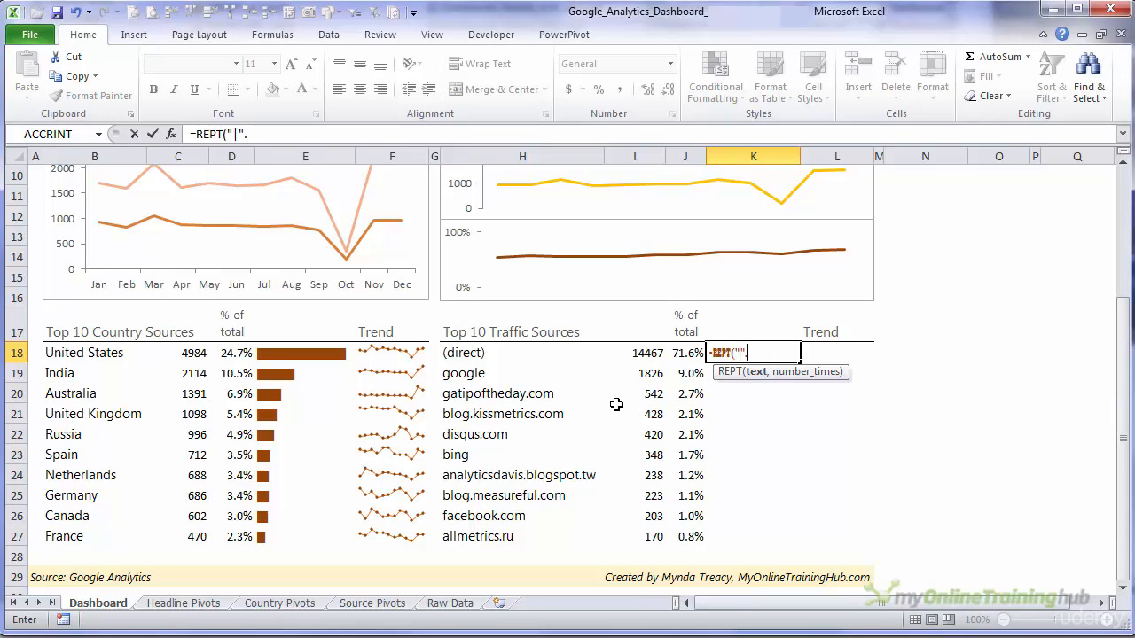
text("|",)
click(635, 355)
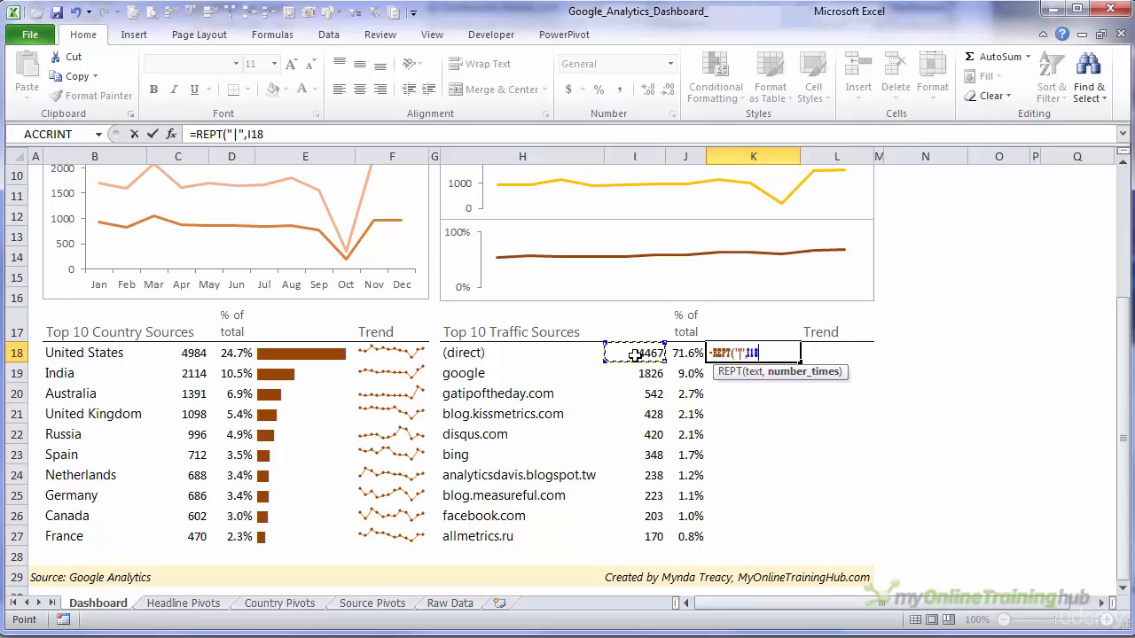
text(/max)
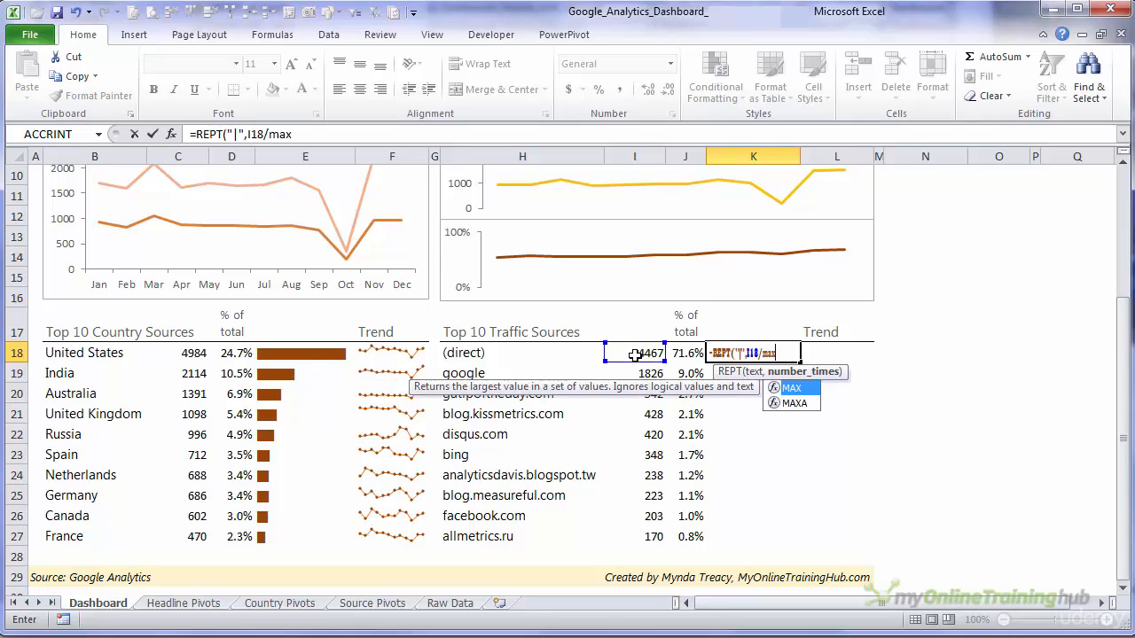
key(Tab)
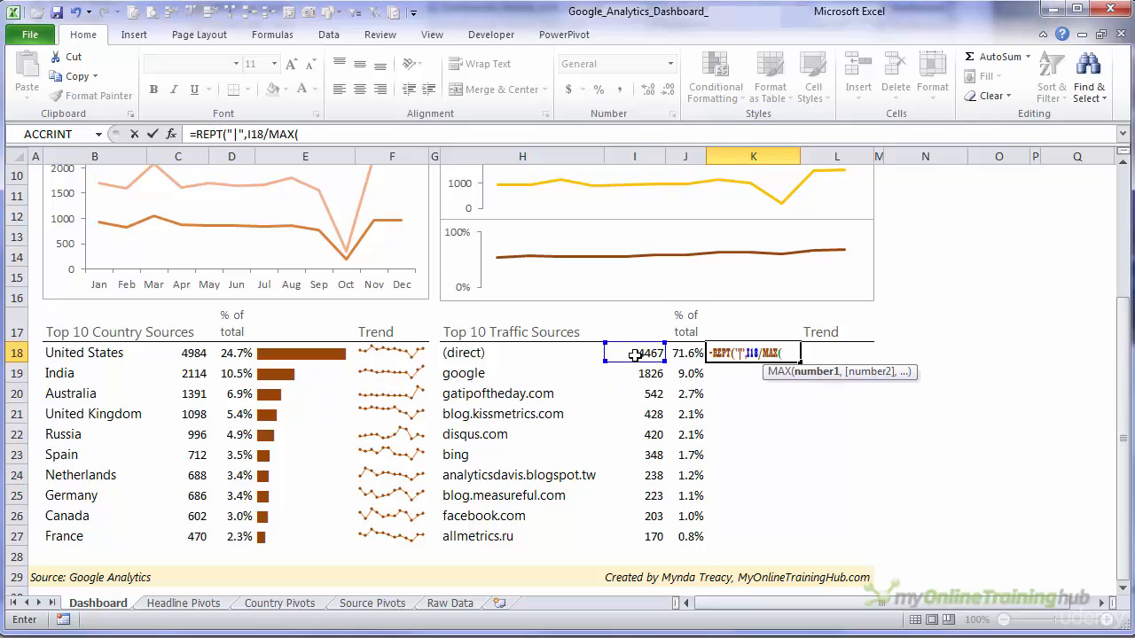
drag(635, 354, 635, 532)
key(F4)
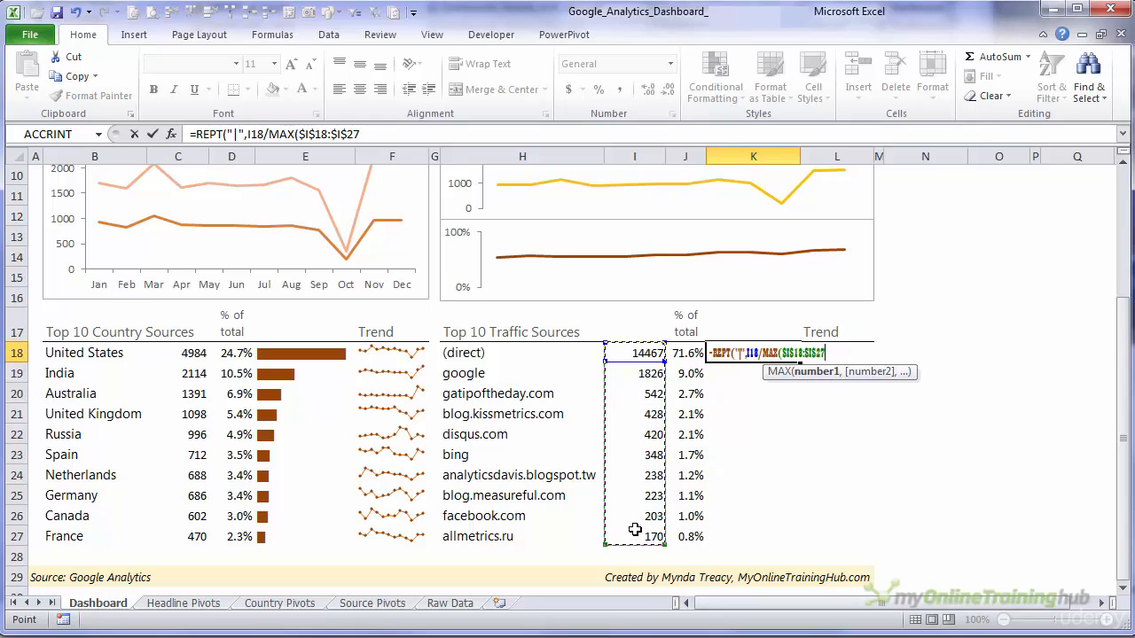
text()*1)
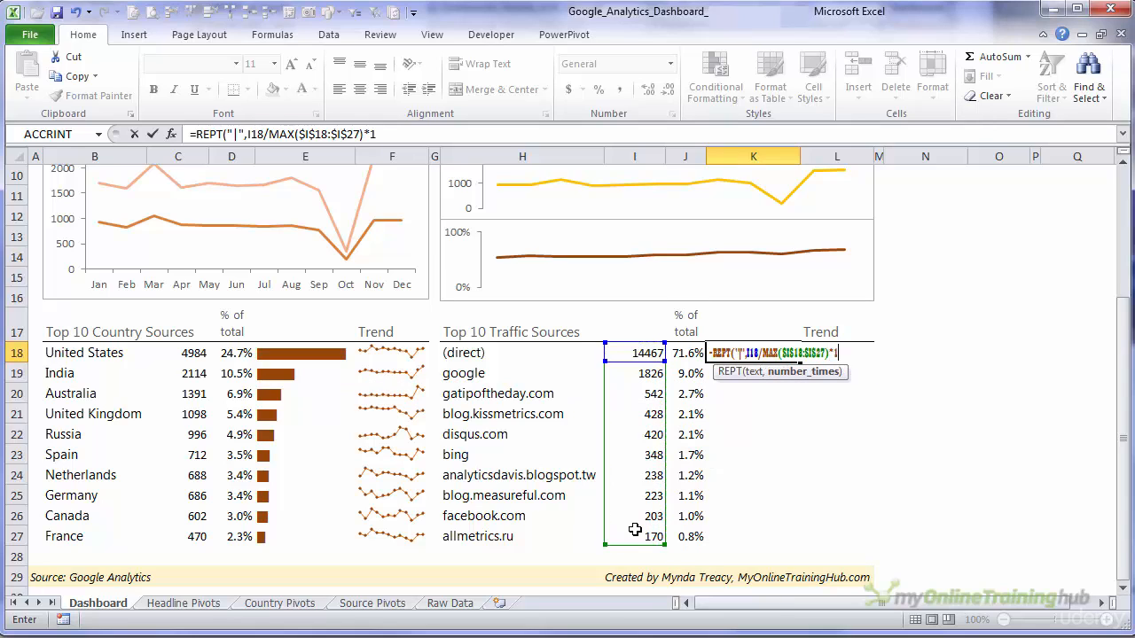
text(00))
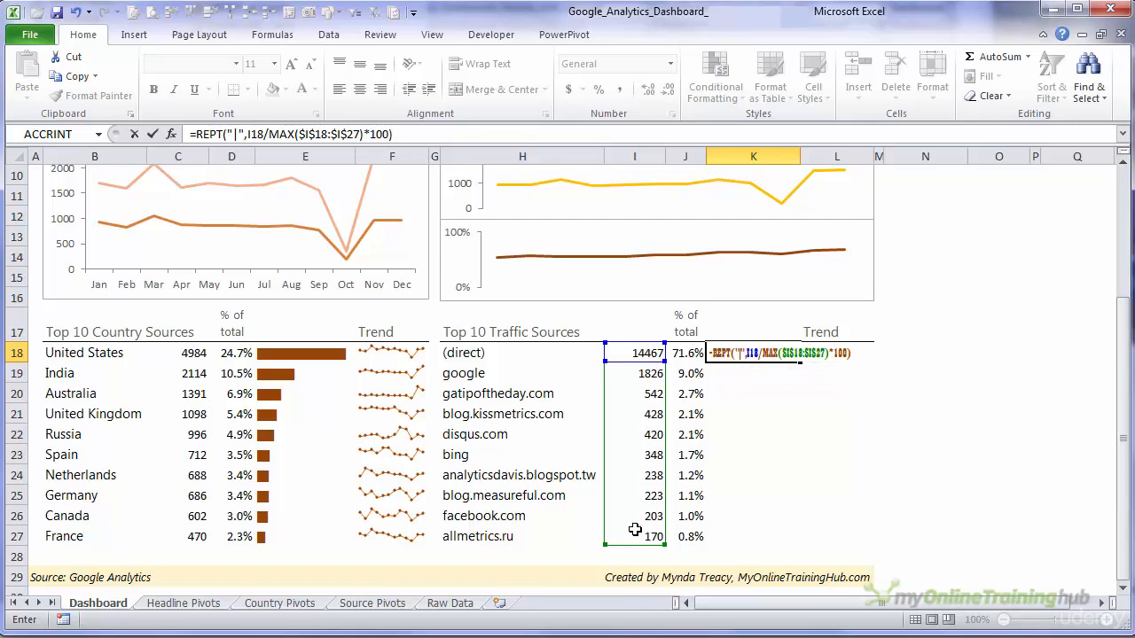
key(ctrl+Return)
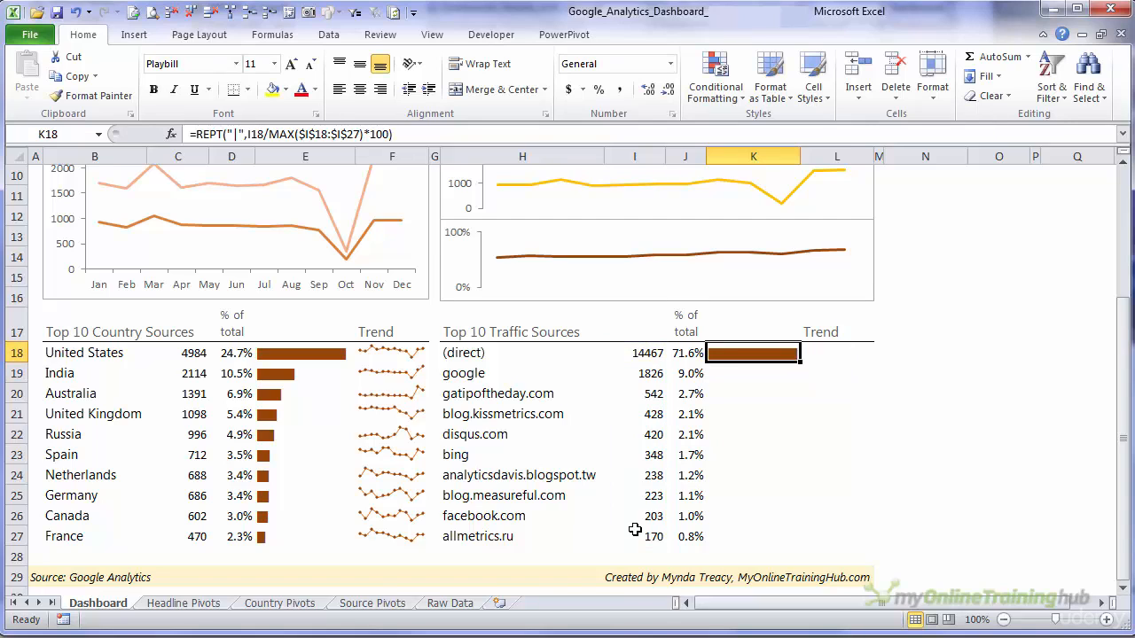
- Fill K18's bar formula down to K27 and compare the bars with the country bars and the visitors in I18:I27
double_click(799, 363)
click(823, 366)
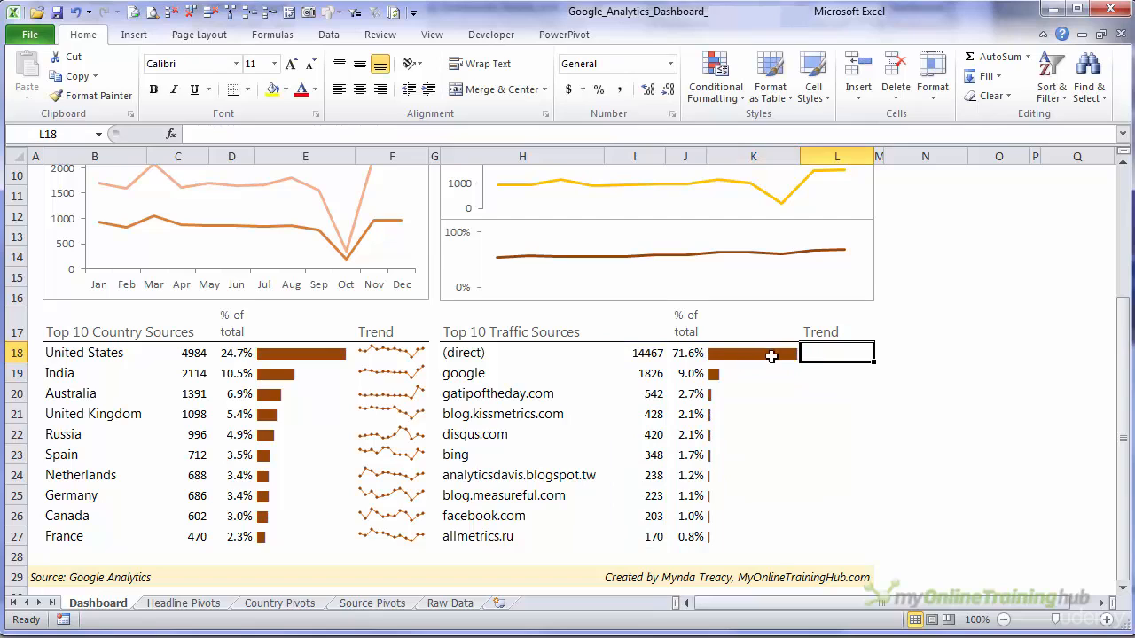
drag(769, 355, 755, 532)
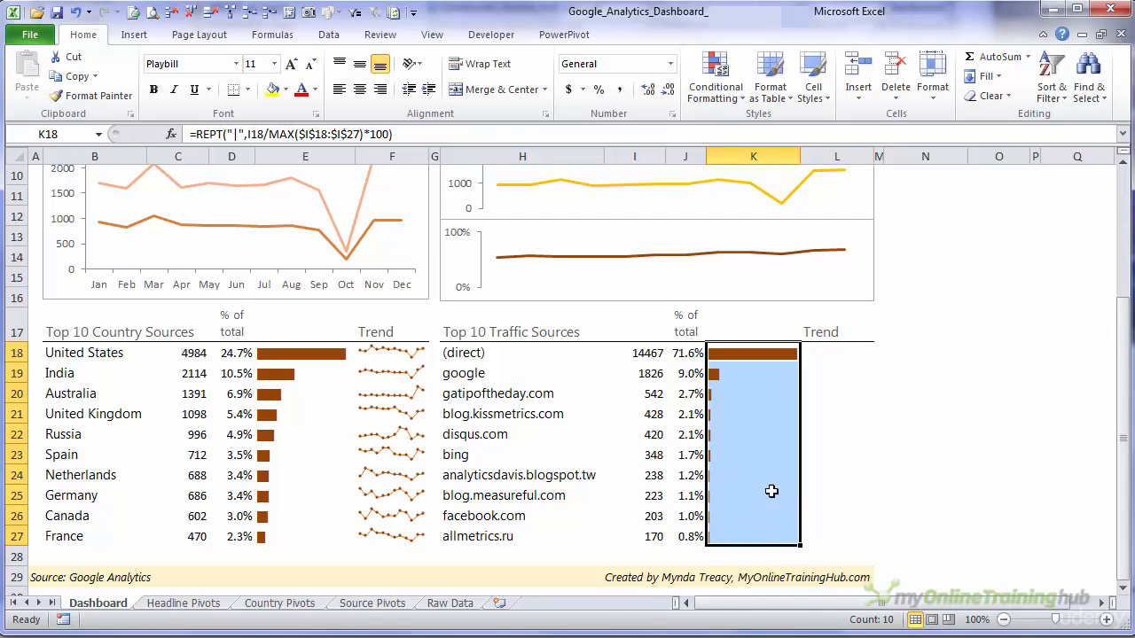
drag(298, 362, 293, 519)
click(637, 538)
click(653, 353)
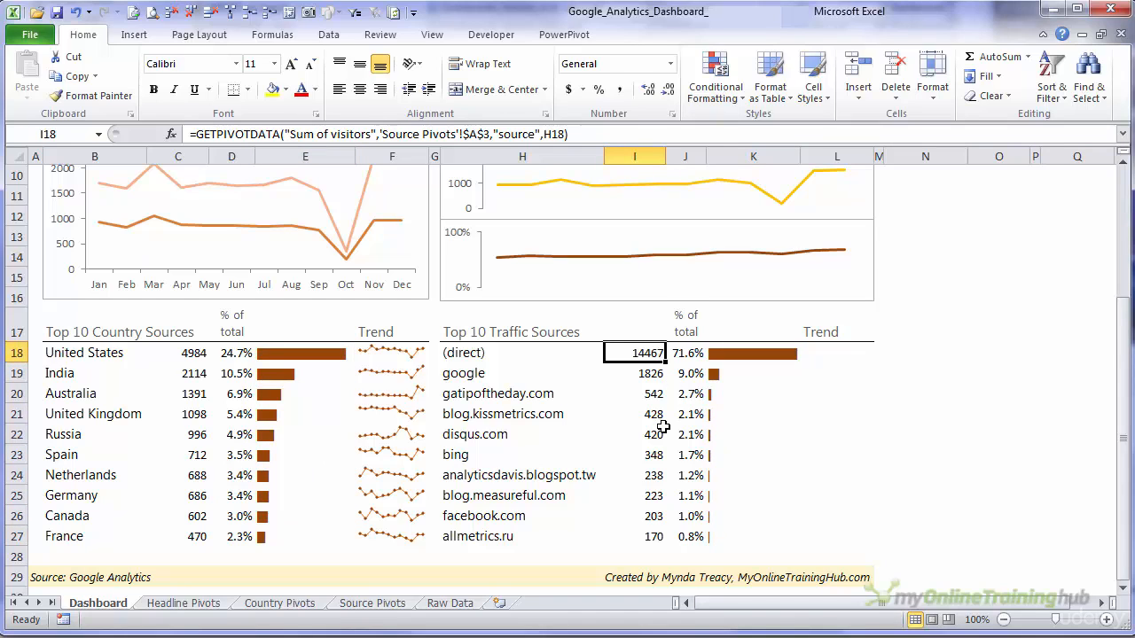
drag(647, 373, 633, 538)
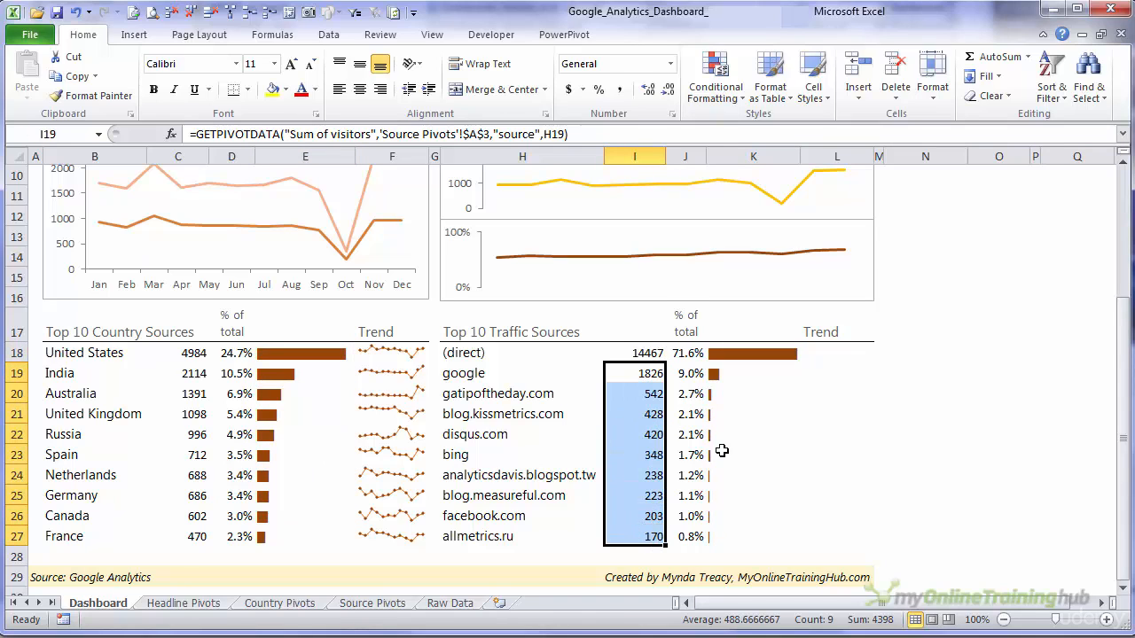
- Insert line sparklines in the Trend cells L18:L27 using the monthly data in 'Source Pivots'!F4:Q13
click(823, 359)
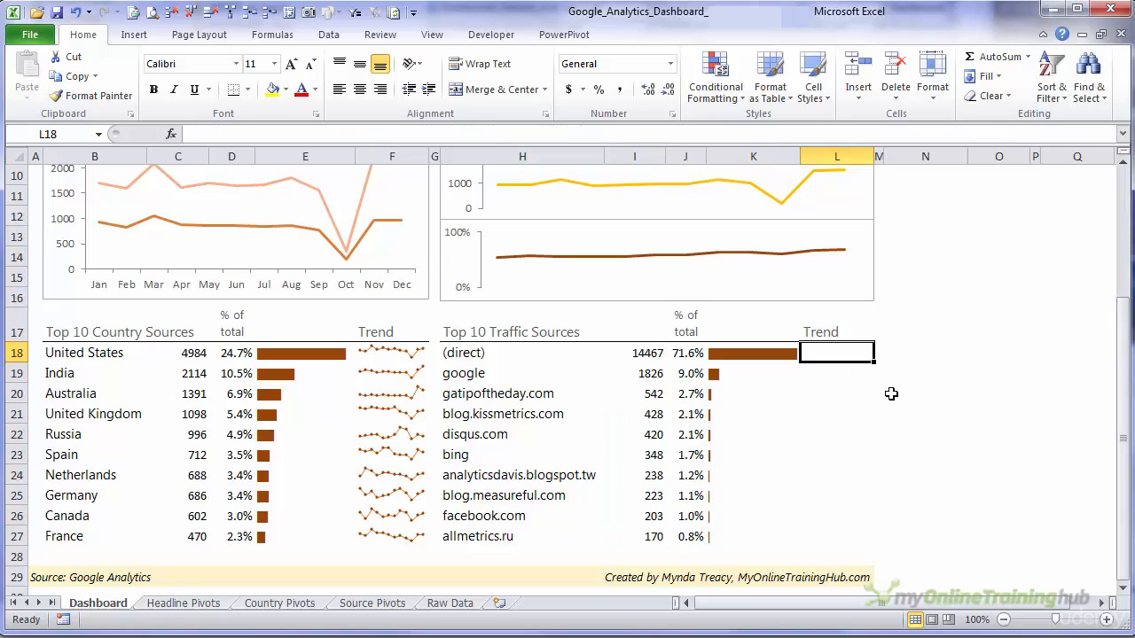
shift+click(821, 534)
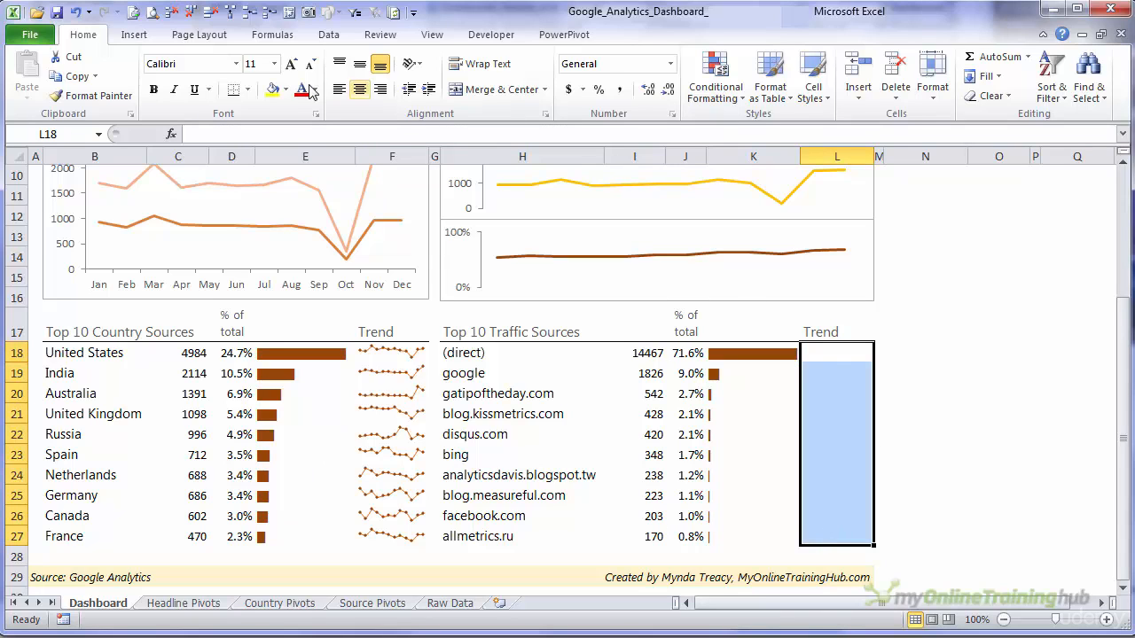
click(134, 34)
click(613, 74)
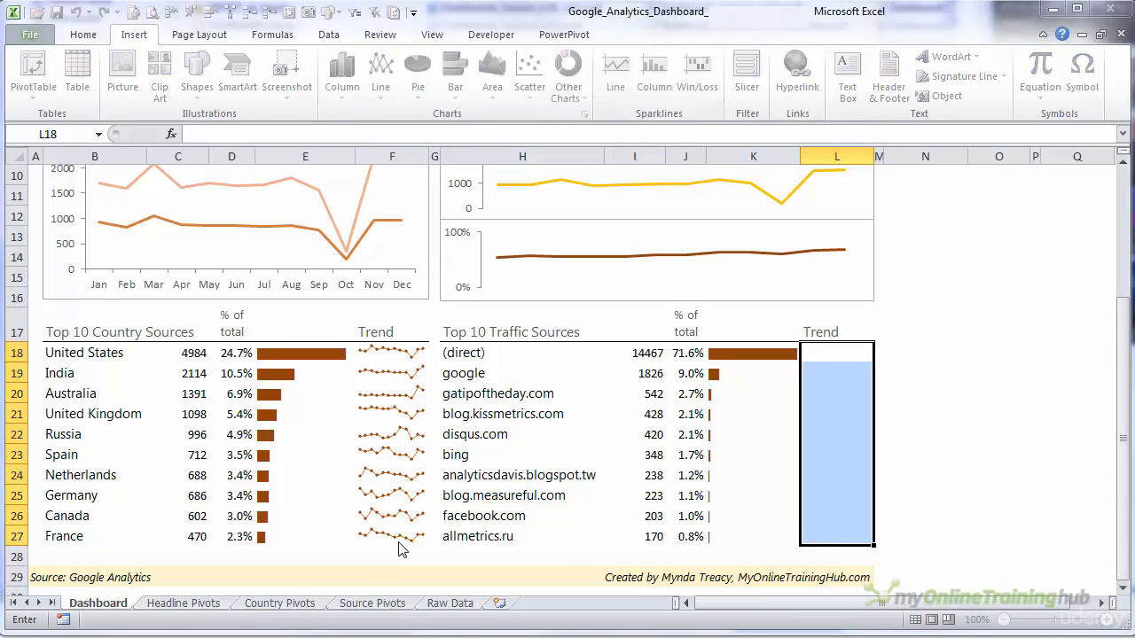
click(402, 596)
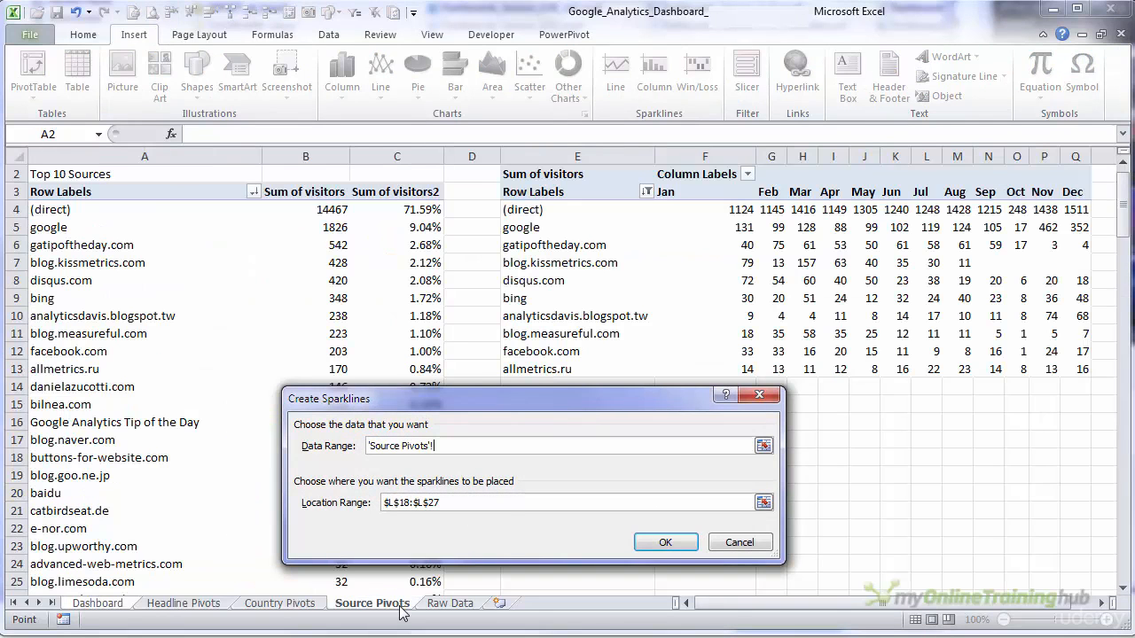
drag(742, 210, 1075, 369)
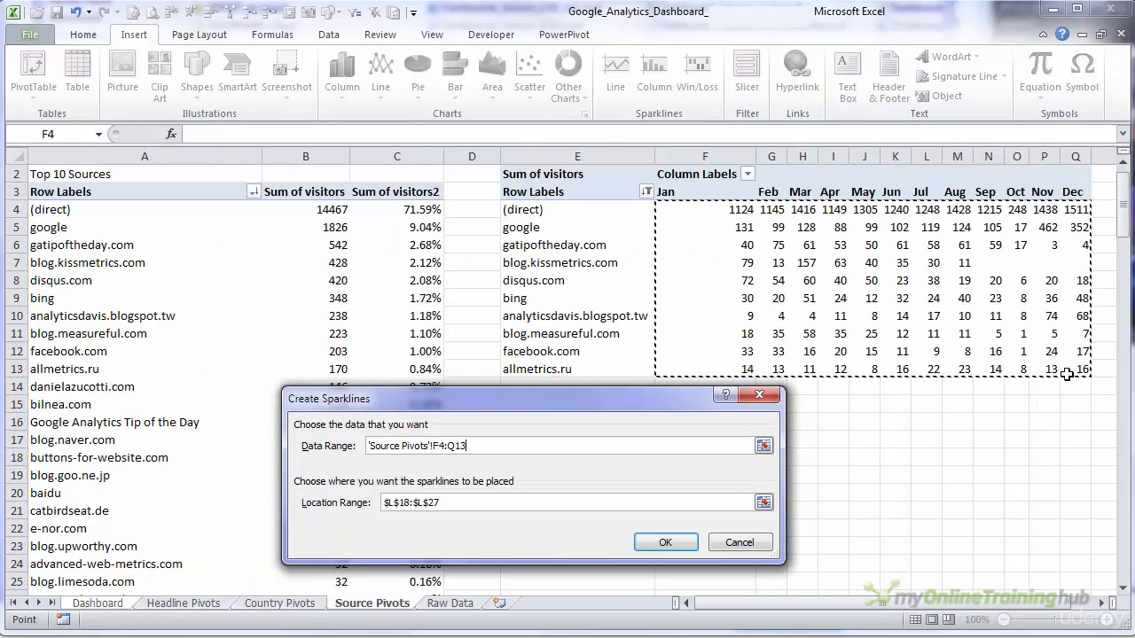
click(665, 542)
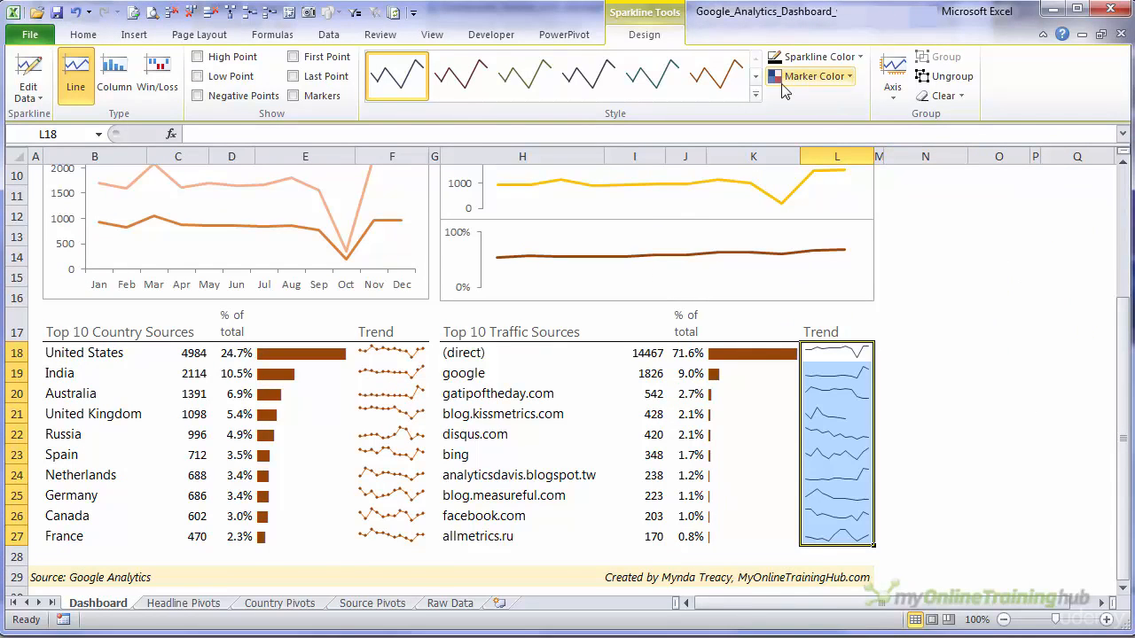
- Apply Sparkline Style Accent 6, Darker 25% to the traffic source sparklines and open the colour choices for their markers
click(755, 96)
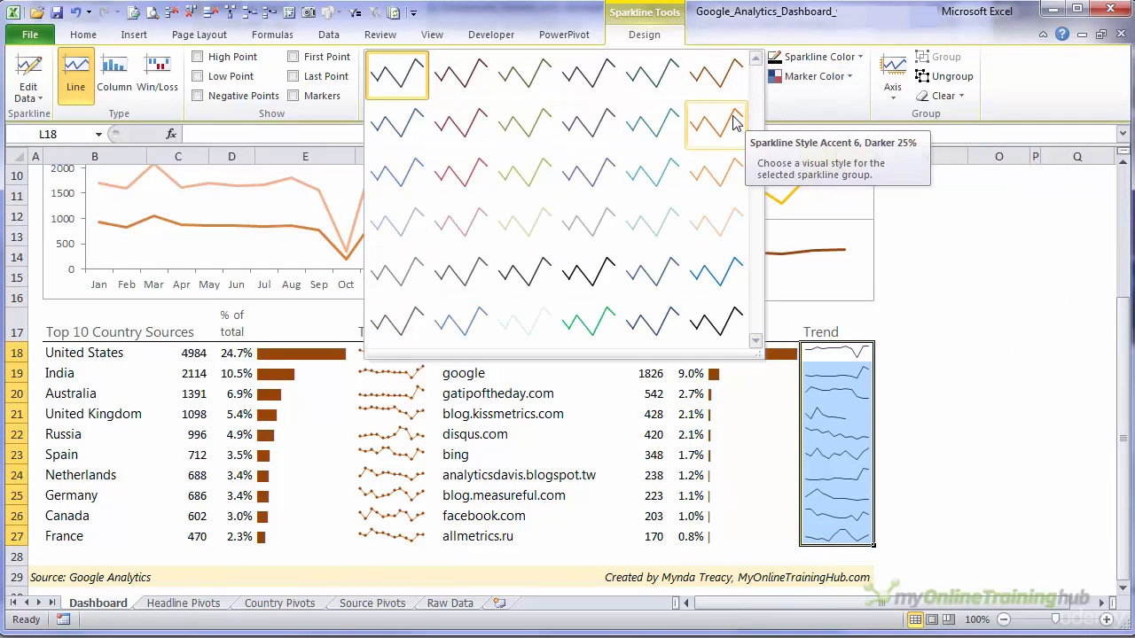
click(734, 122)
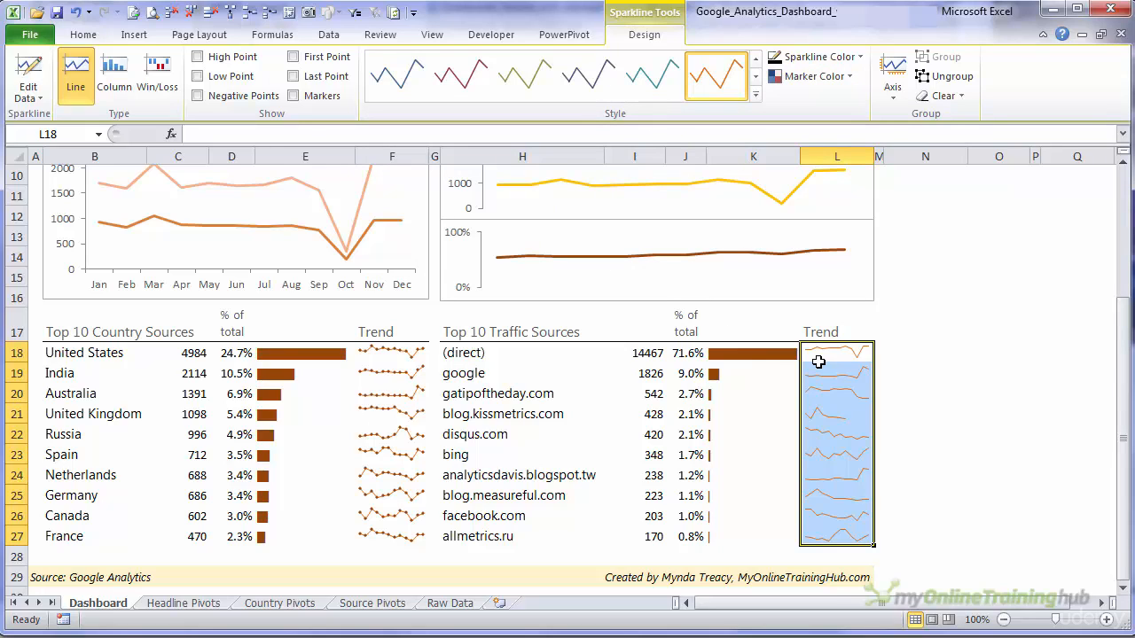
click(834, 77)
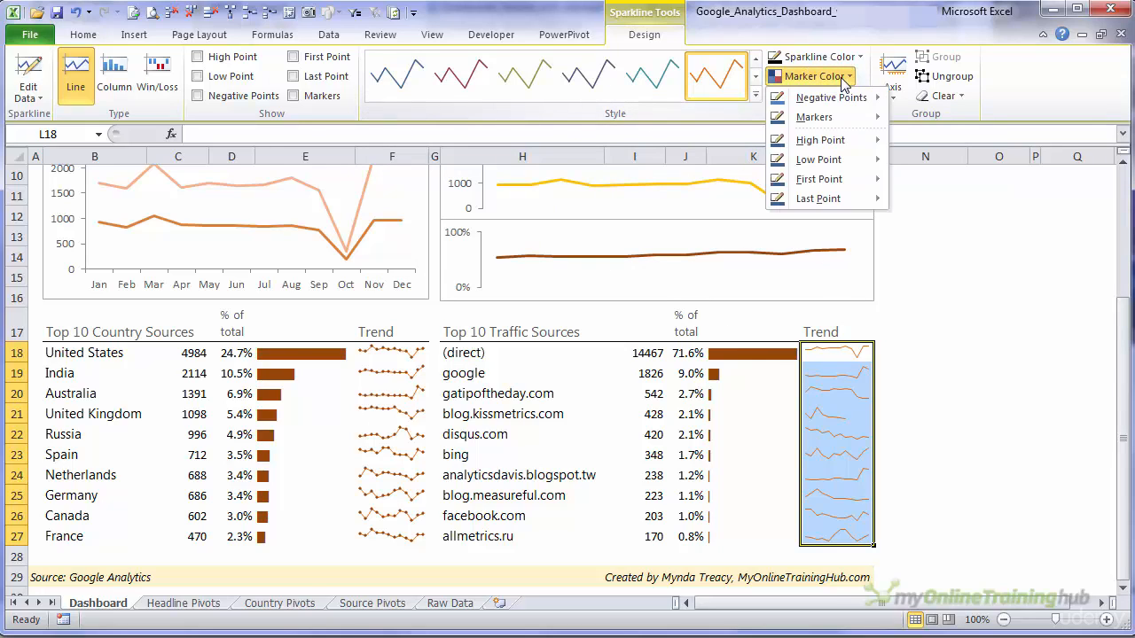
mouse_move(847, 117)
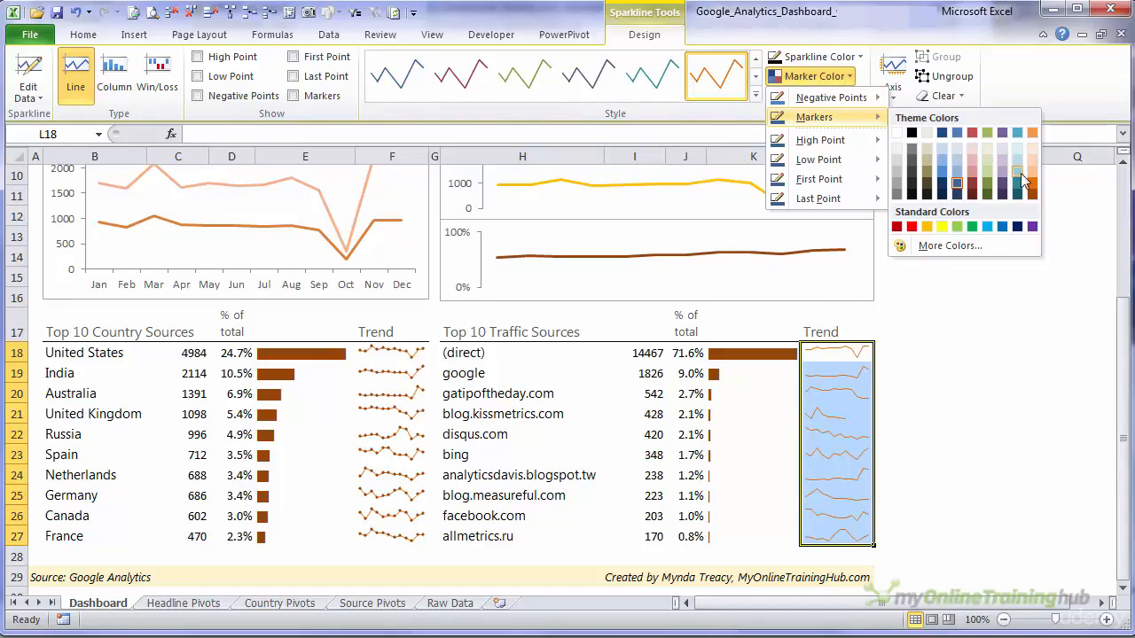